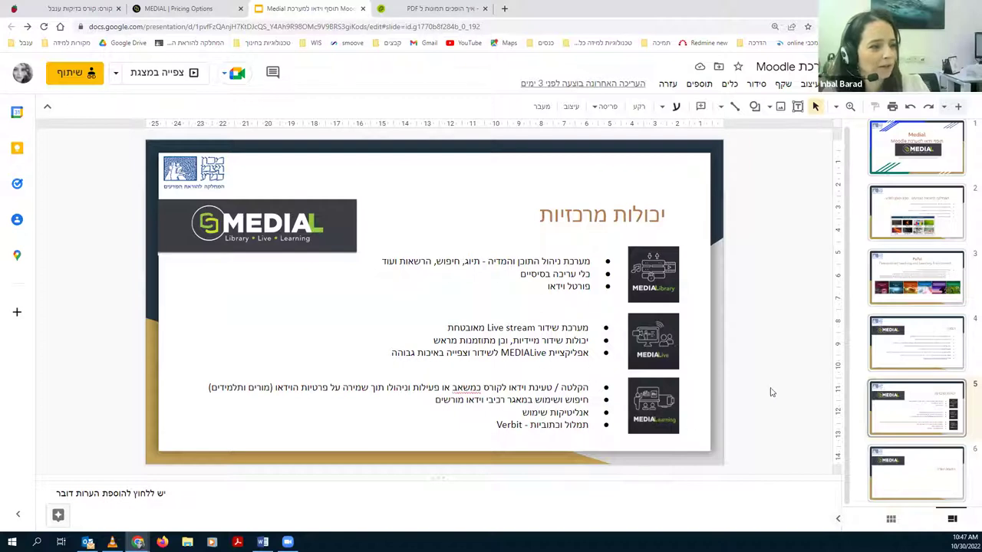
# - Show the short-demonstration slide, switch to the Moodle student course page and open the assignment "מטלה 4: ניסוי - כח המשיכה" in unit 3
pyautogui.click(925, 489)
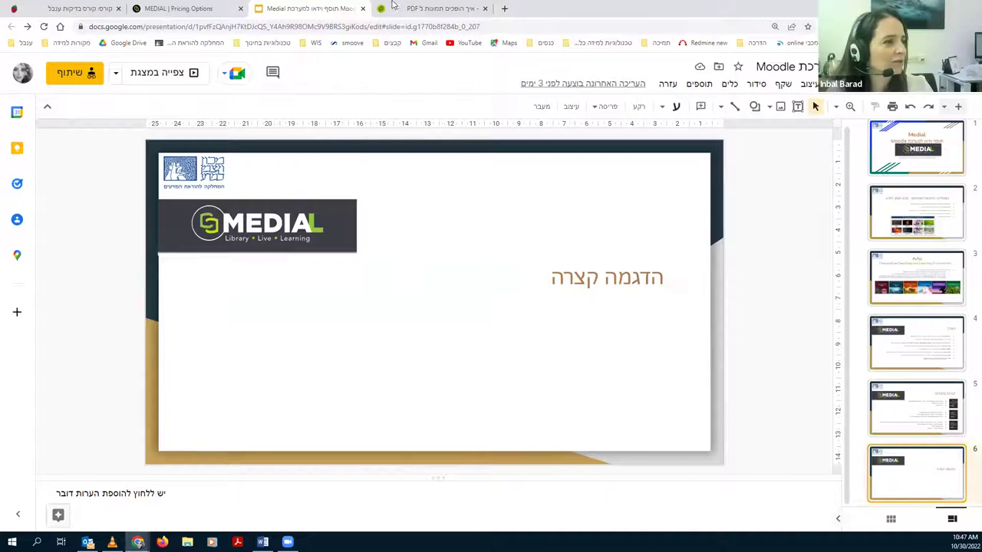
pyautogui.click(79, 9)
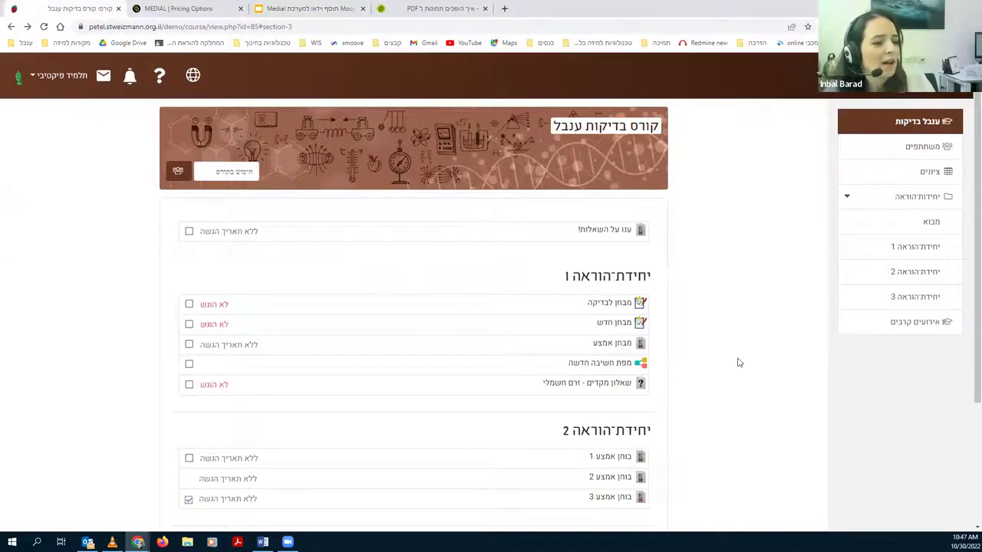
pyautogui.scroll(-2, 739, 362)
pyautogui.scroll(-1, 741, 377)
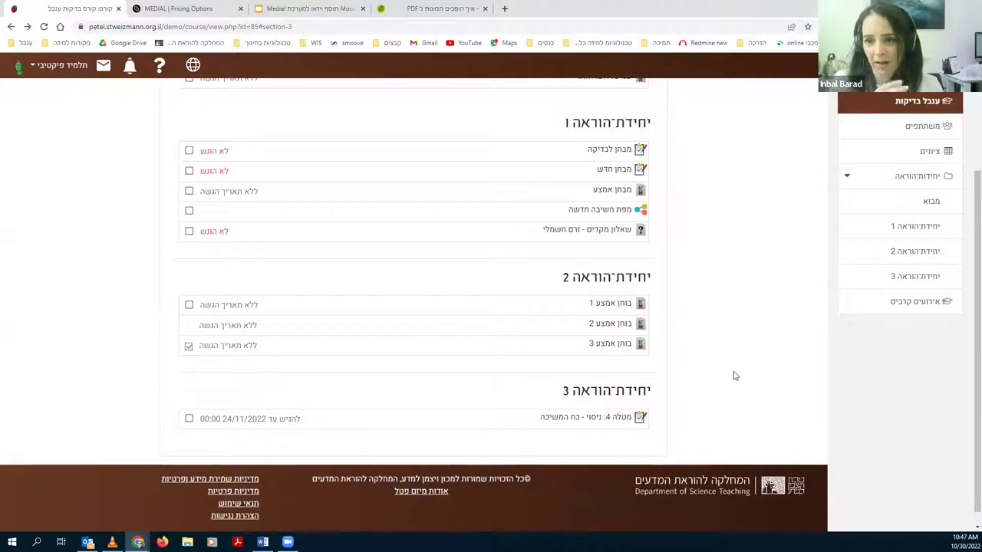
pyautogui.click(627, 419)
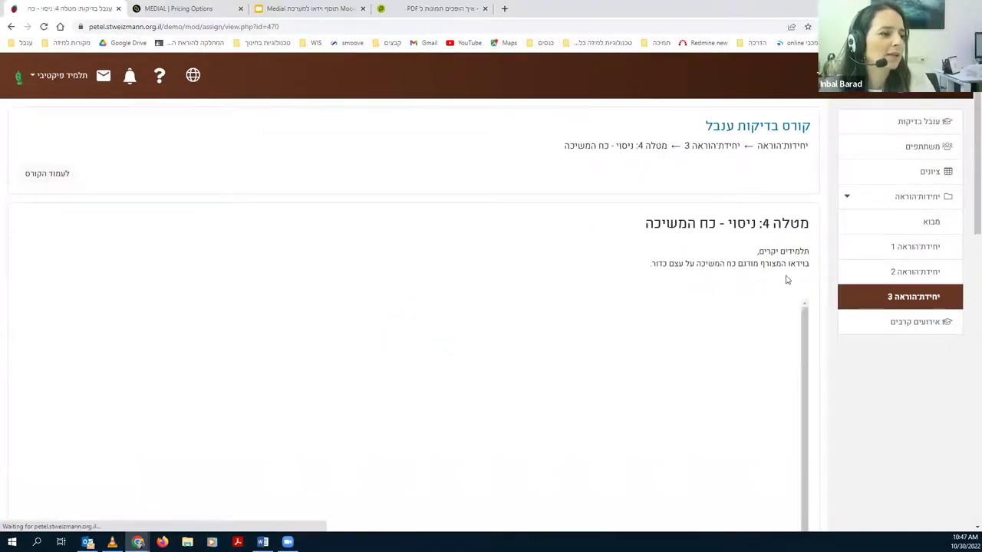
# - Play the assignment's embedded video briefly, pause it and skip ahead to 00:06
pyautogui.scroll(-3, 813, 317)
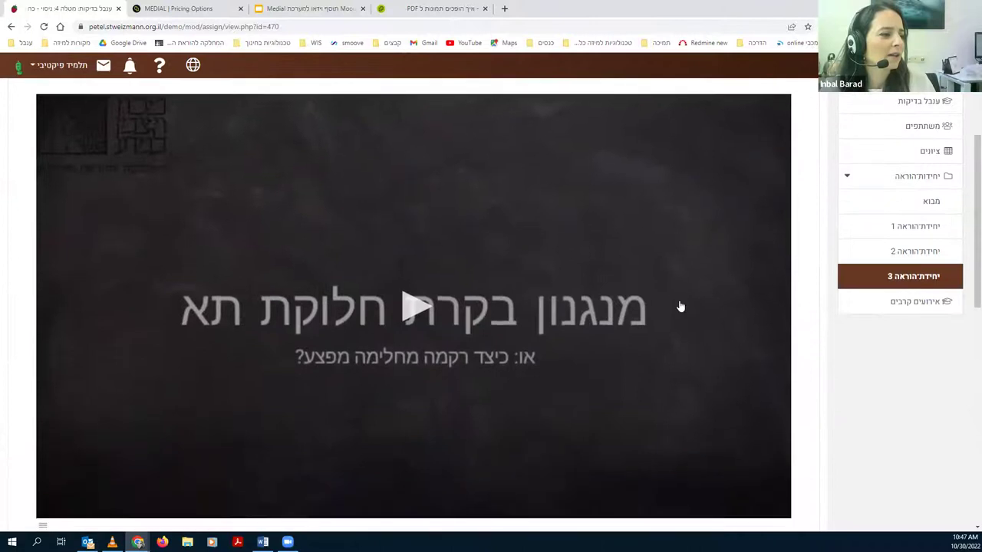
pyautogui.scroll(-1, 410, 311)
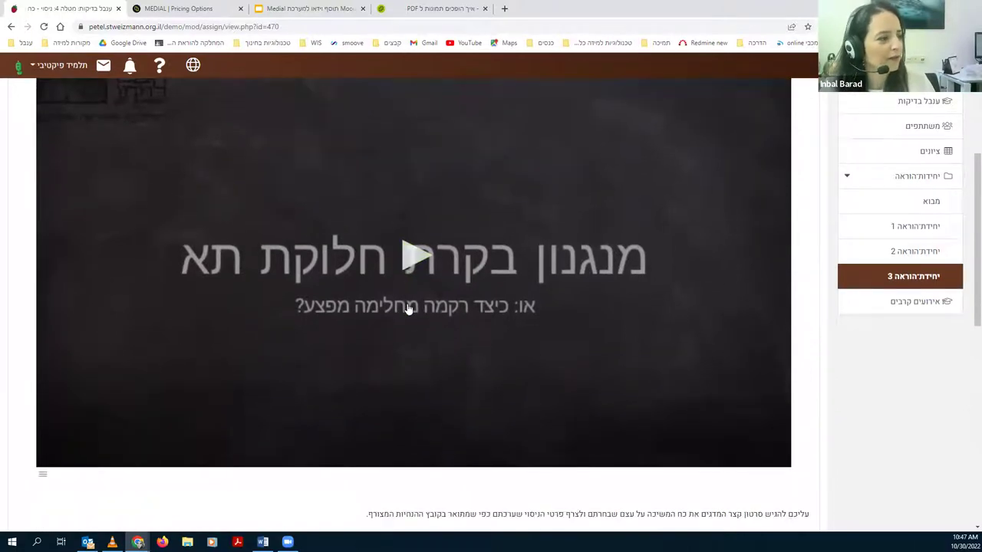
pyautogui.click(407, 265)
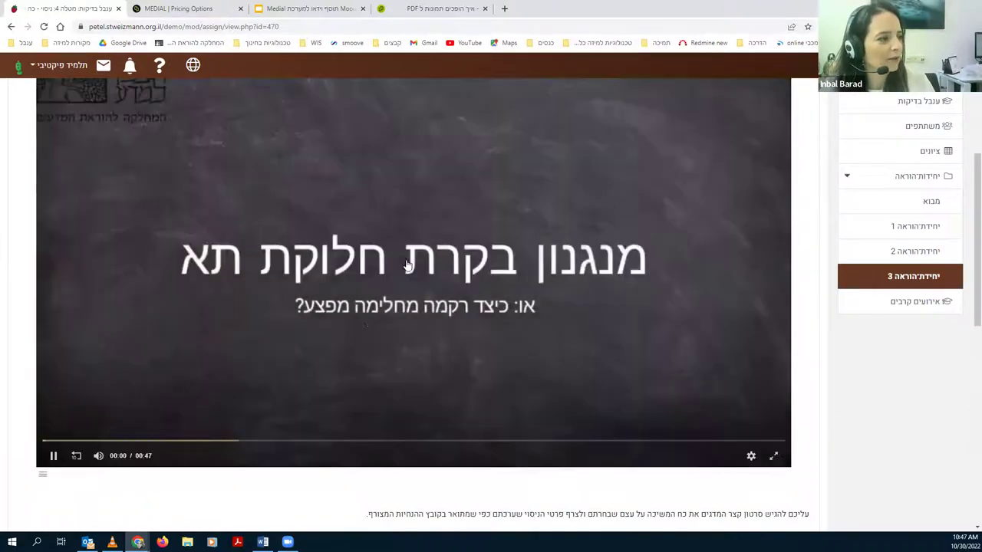
pyautogui.click(53, 456)
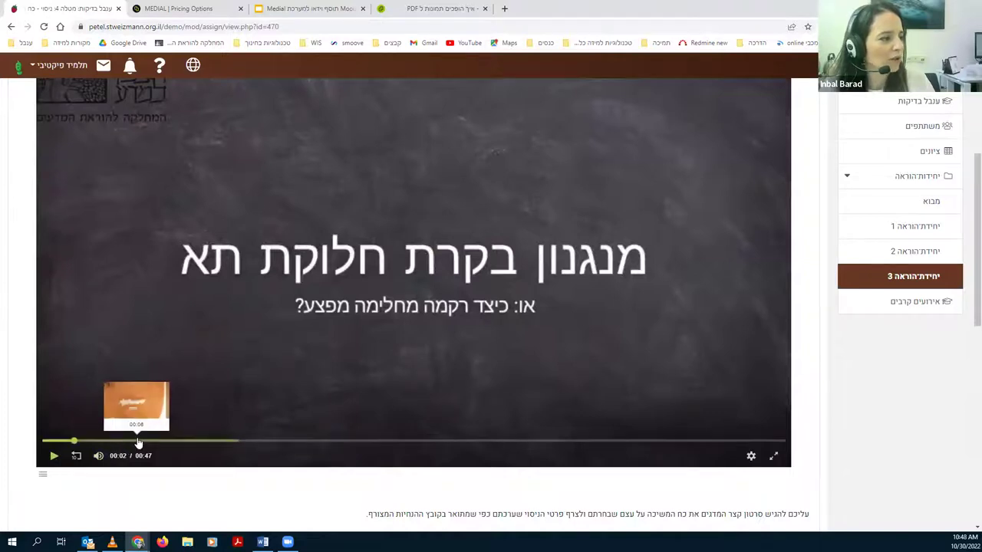
pyautogui.click(137, 442)
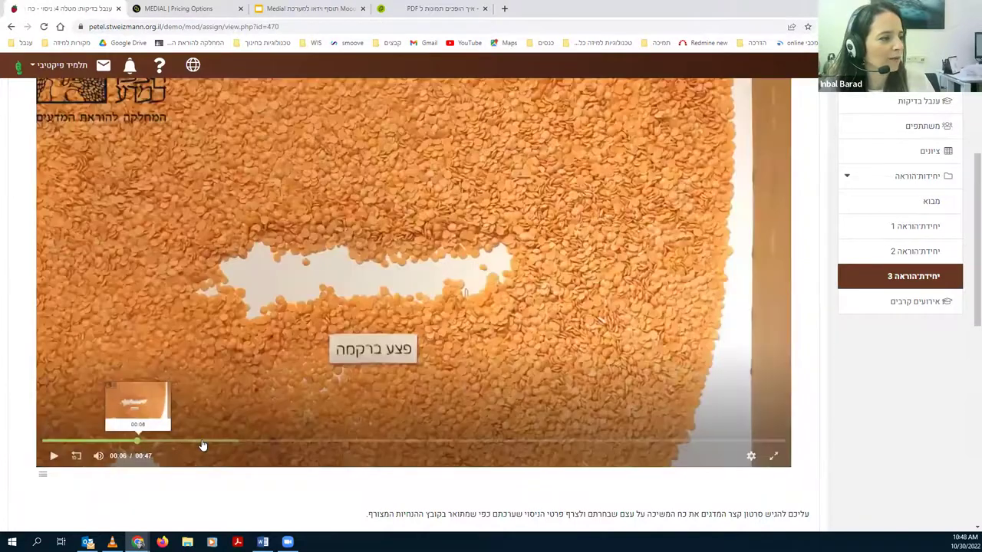
# - Review the embedded player's speed and quality settings and its download option, leaving the settings unchanged
pyautogui.click(753, 457)
pyautogui.click(676, 334)
pyautogui.click(654, 334)
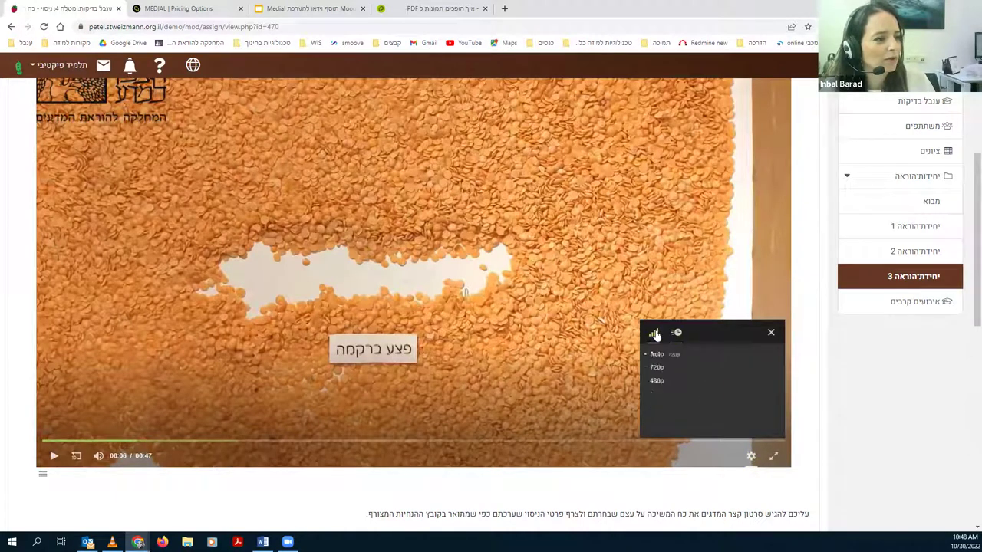
pyautogui.click(771, 332)
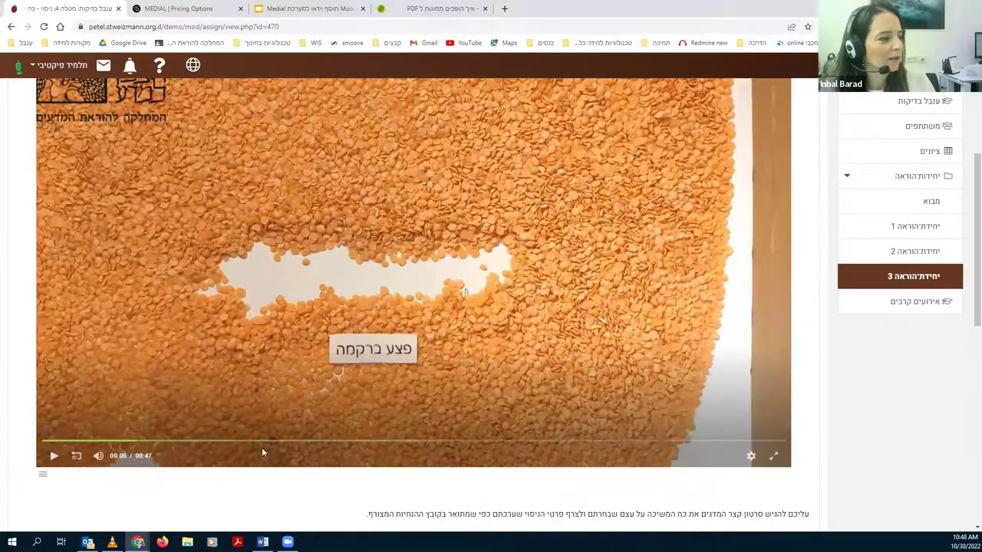
pyautogui.click(41, 474)
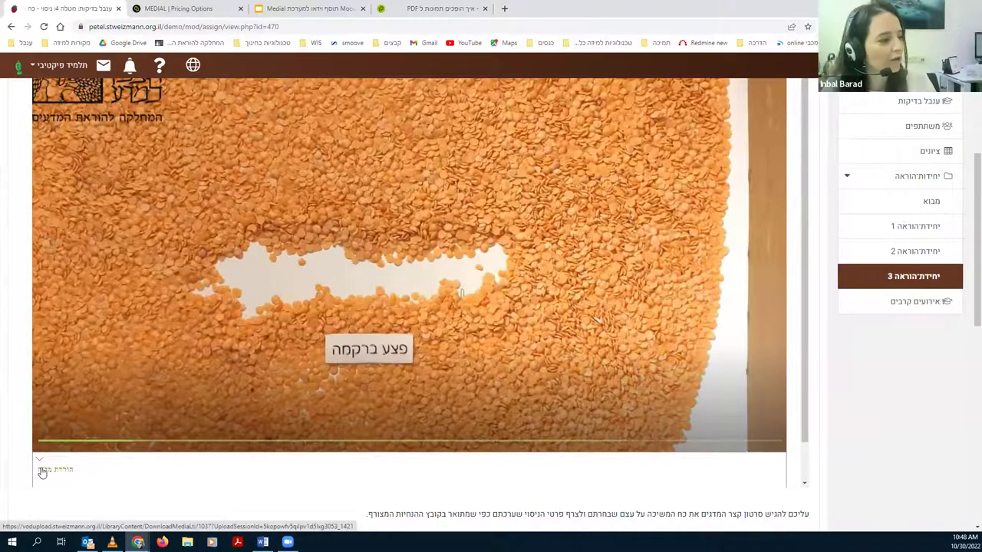
pyautogui.click(41, 468)
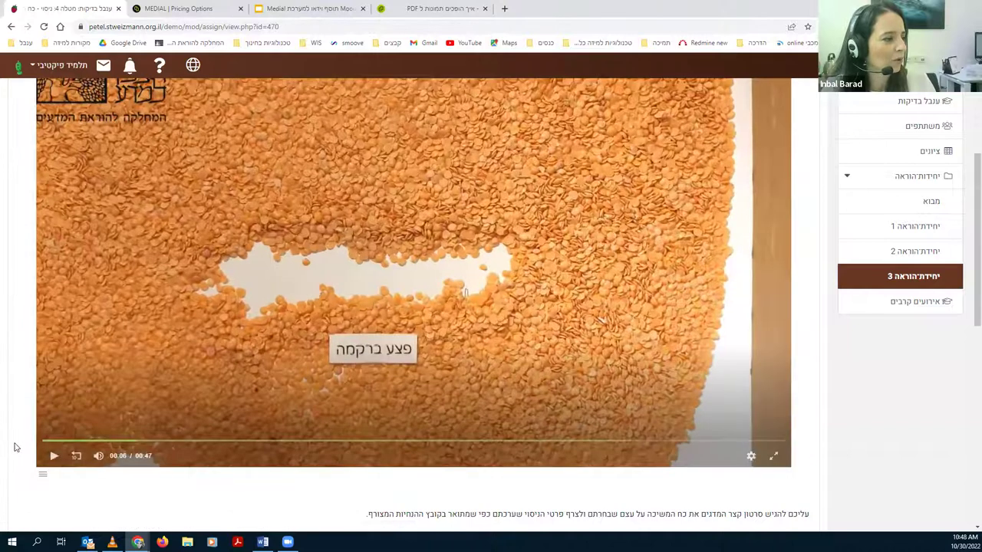
# - Start a new submission for the assignment and bring its media and file submission area into view
pyautogui.scroll(-3, 30, 435)
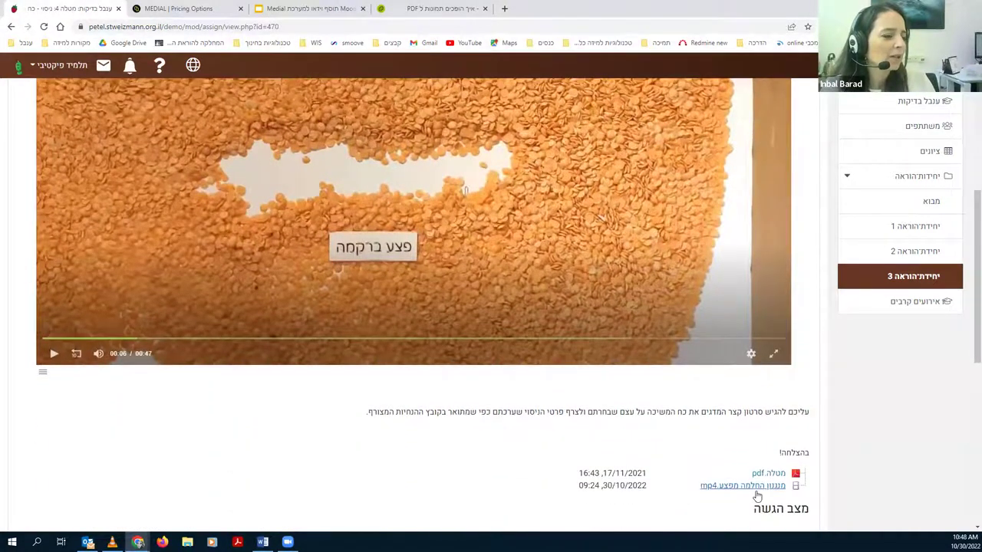
pyautogui.scroll(-4, 757, 496)
pyautogui.scroll(-5, 818, 399)
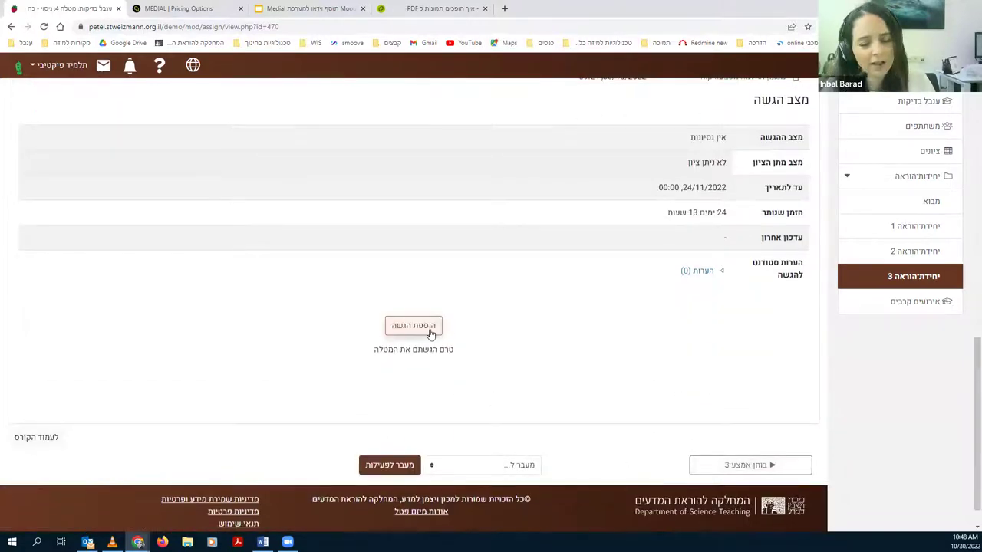
pyautogui.click(429, 330)
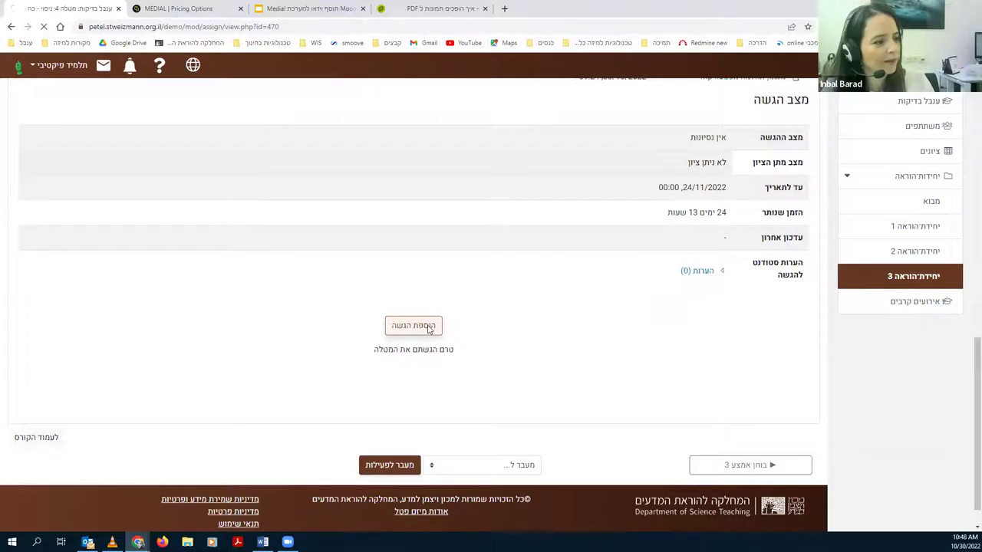
pyautogui.scroll(-5, 461, 333)
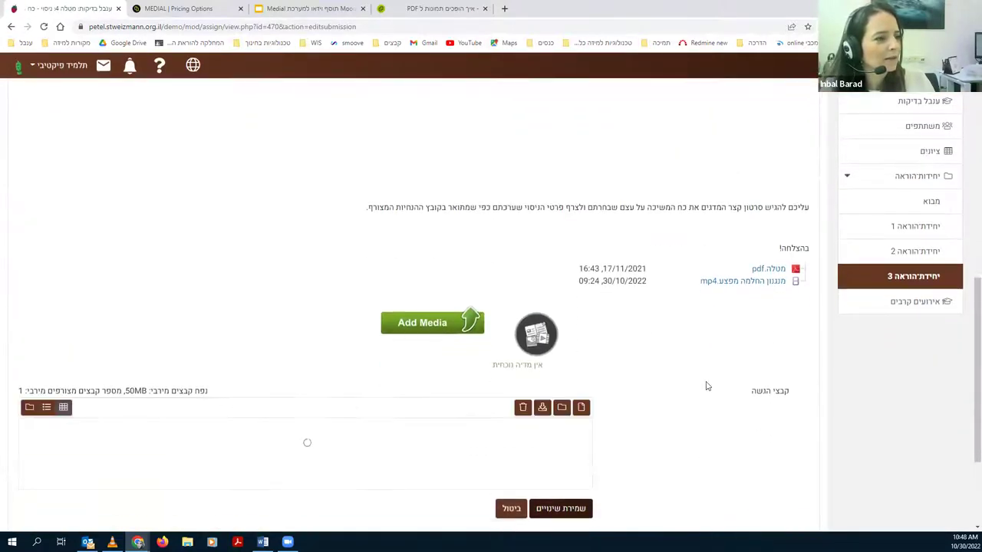
pyautogui.scroll(-2, 696, 383)
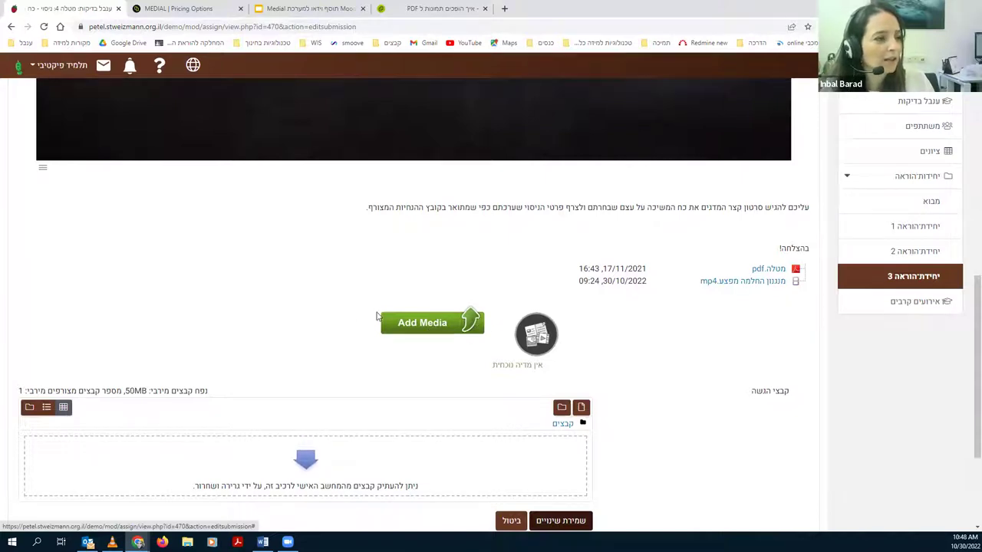
# - Add media to the submission by uploading F3Je6J14_hd.mp4 from the Downloads folder, and continue to its details
pyautogui.click(432, 326)
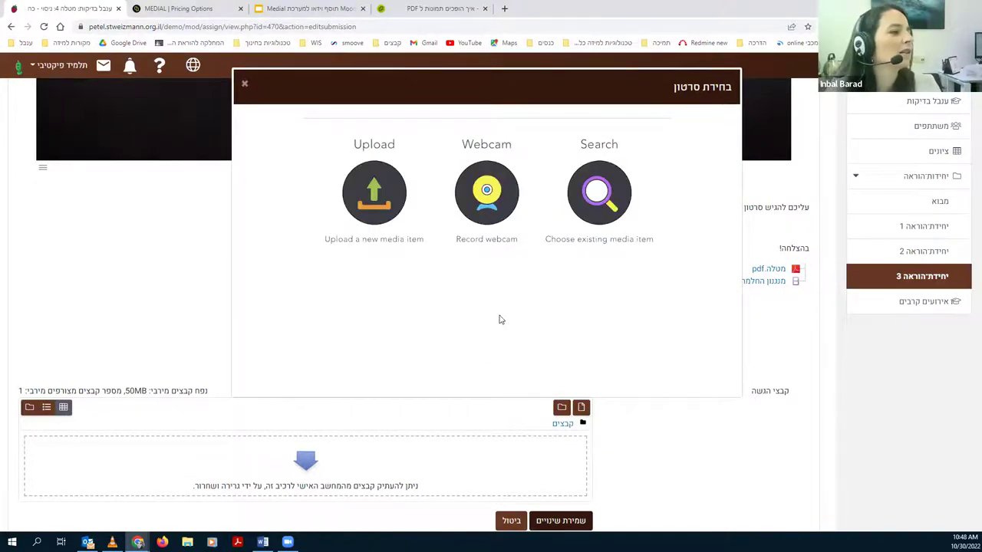
pyautogui.click(374, 195)
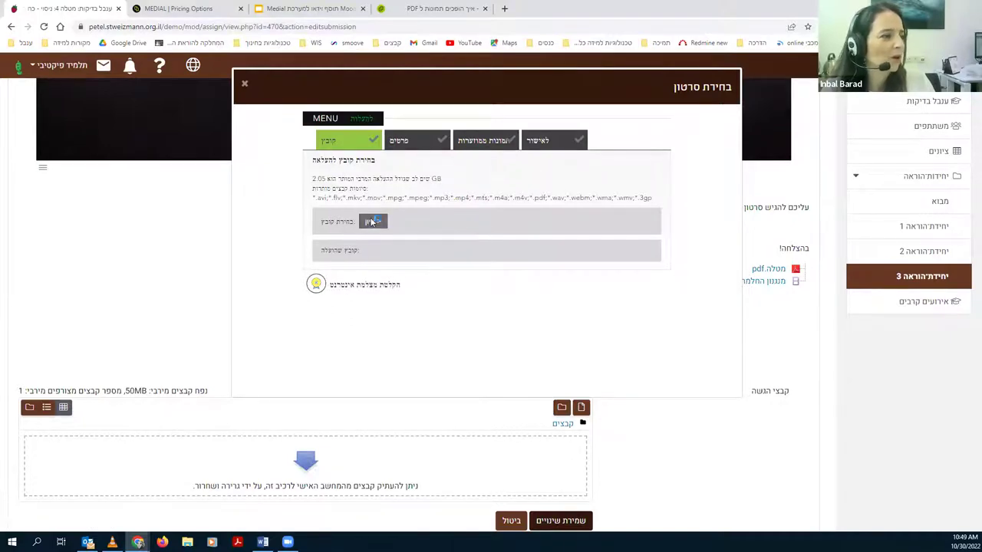
pyautogui.click(371, 221)
pyautogui.click(230, 92)
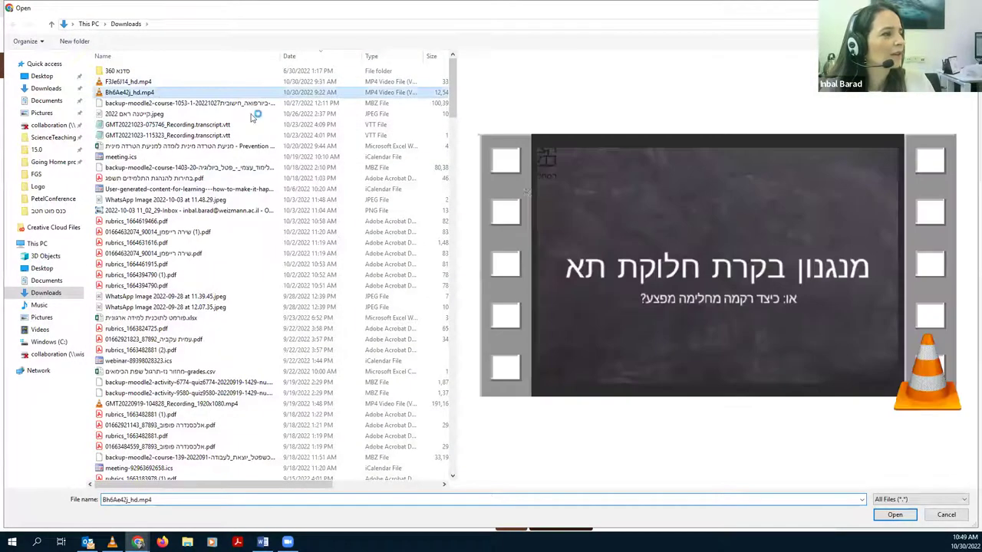
pyautogui.click(153, 81)
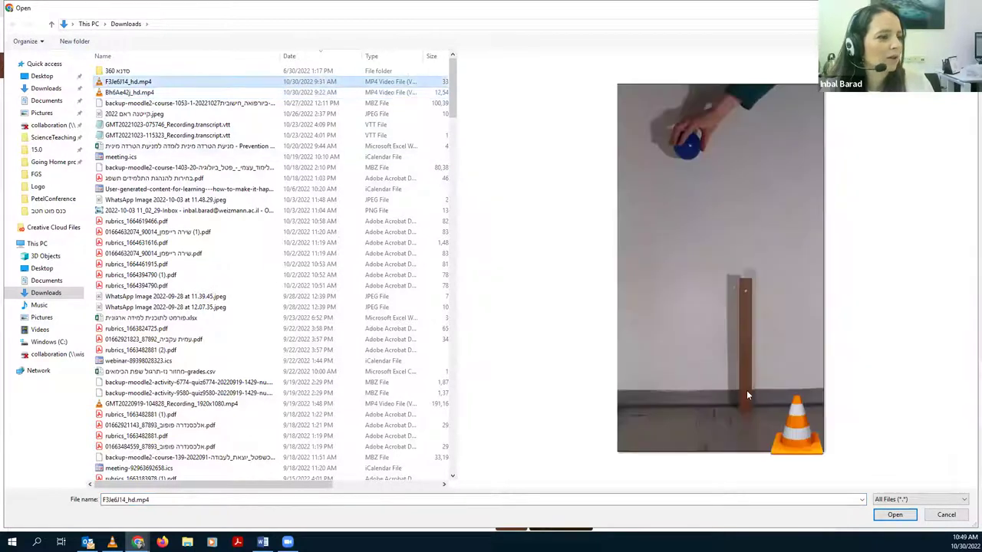
pyautogui.click(897, 515)
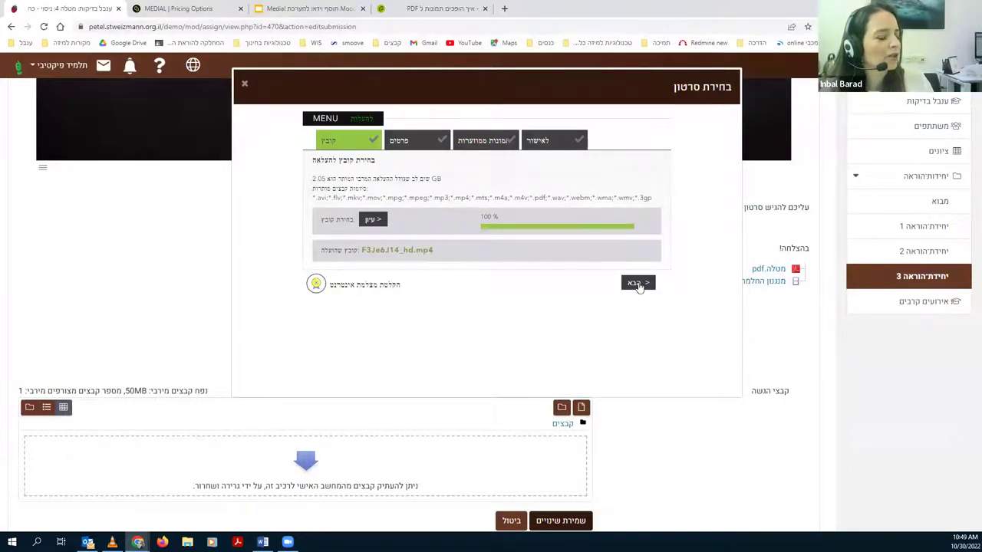
pyautogui.click(638, 284)
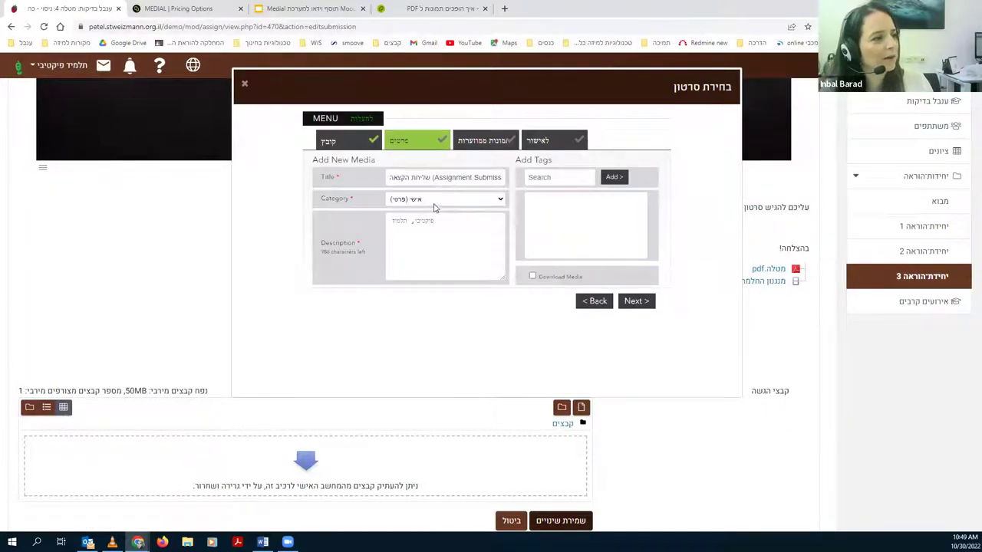
# - Set the uploaded video's category to "אישי (ציבורי)" and accept its details
pyautogui.click(434, 201)
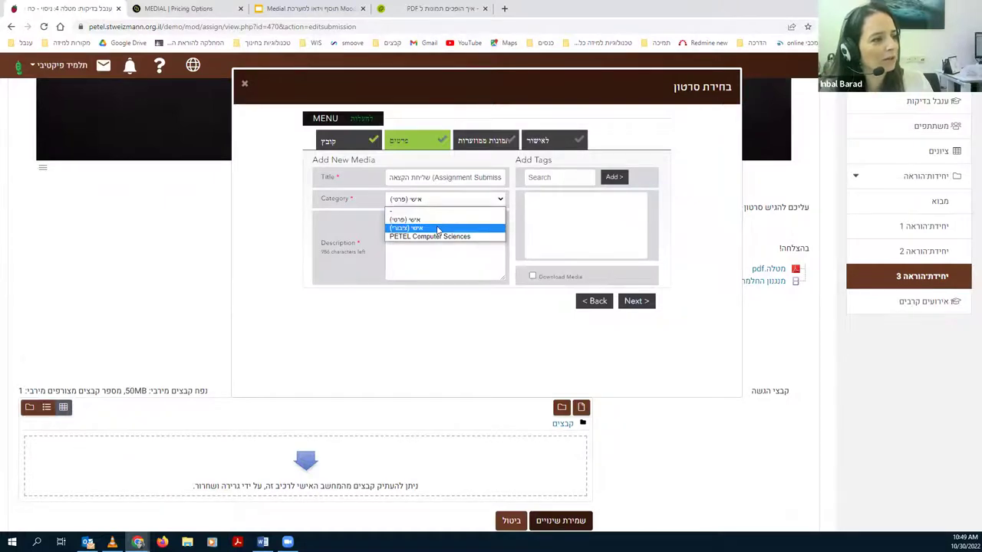
pyautogui.click(437, 228)
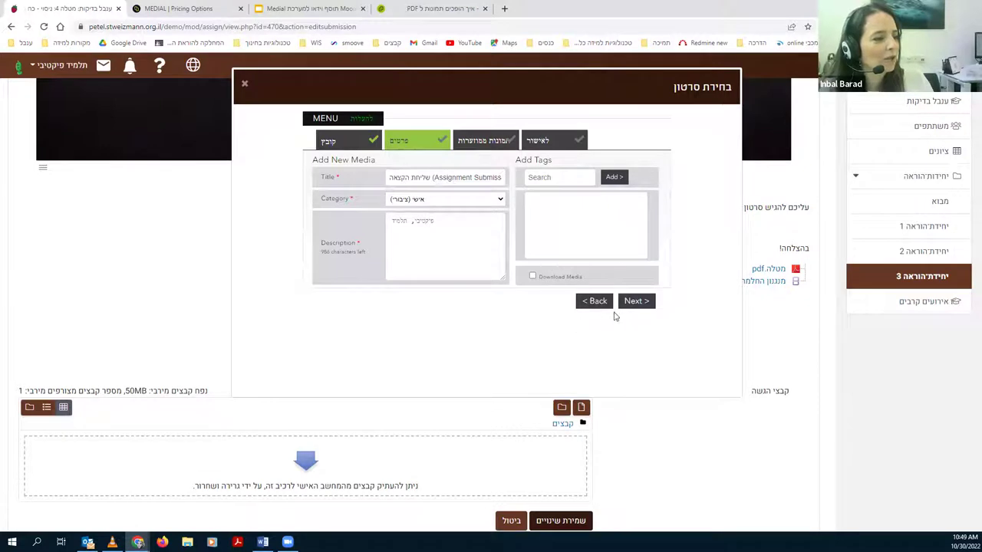
pyautogui.click(636, 302)
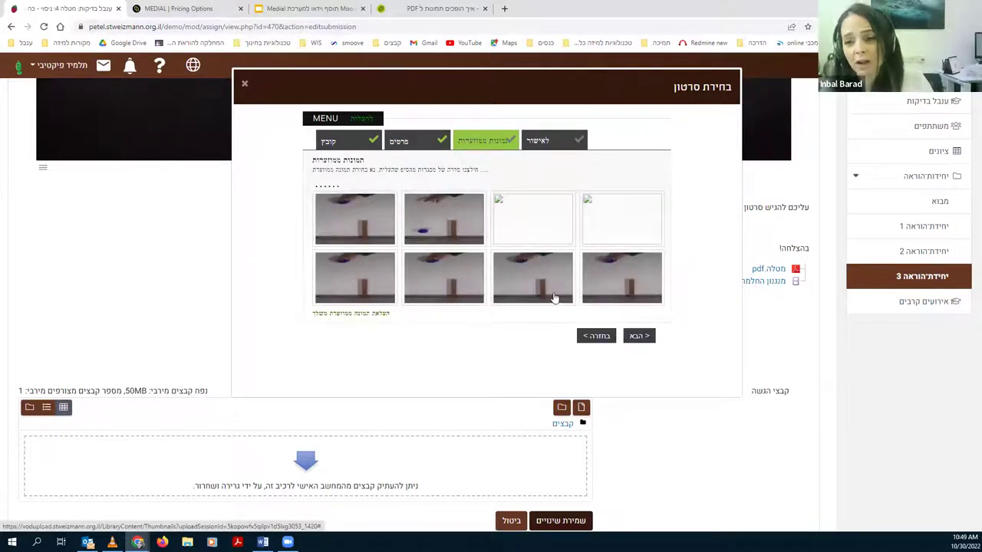
# - Confirm the uploaded video with the default thumbnail and save the assignment submission
pyautogui.click(636, 338)
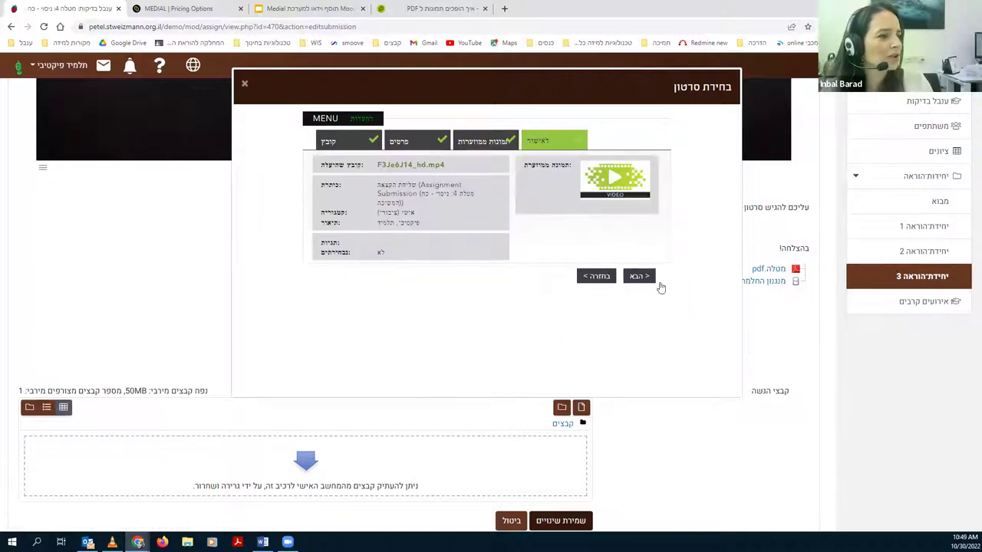
pyautogui.click(639, 277)
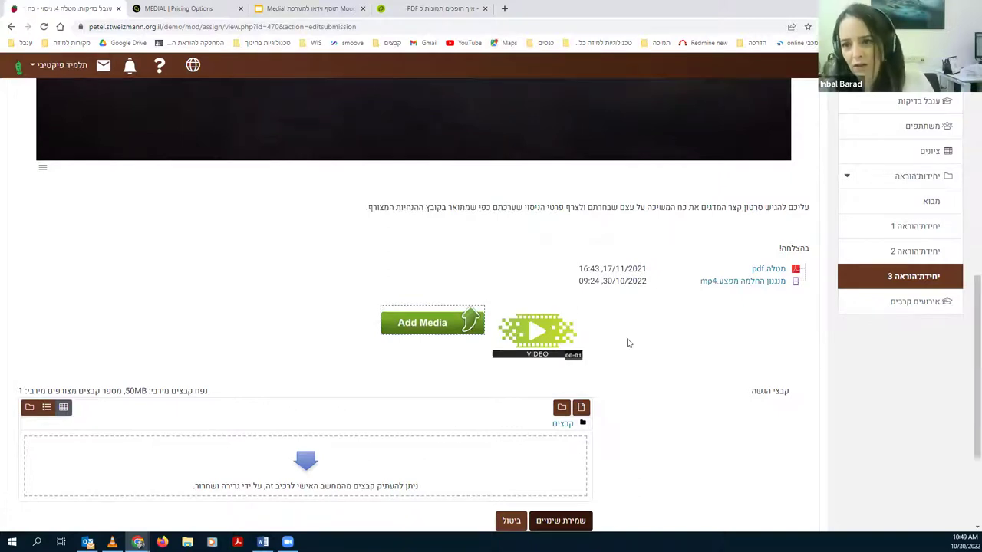
pyautogui.scroll(-3, 622, 373)
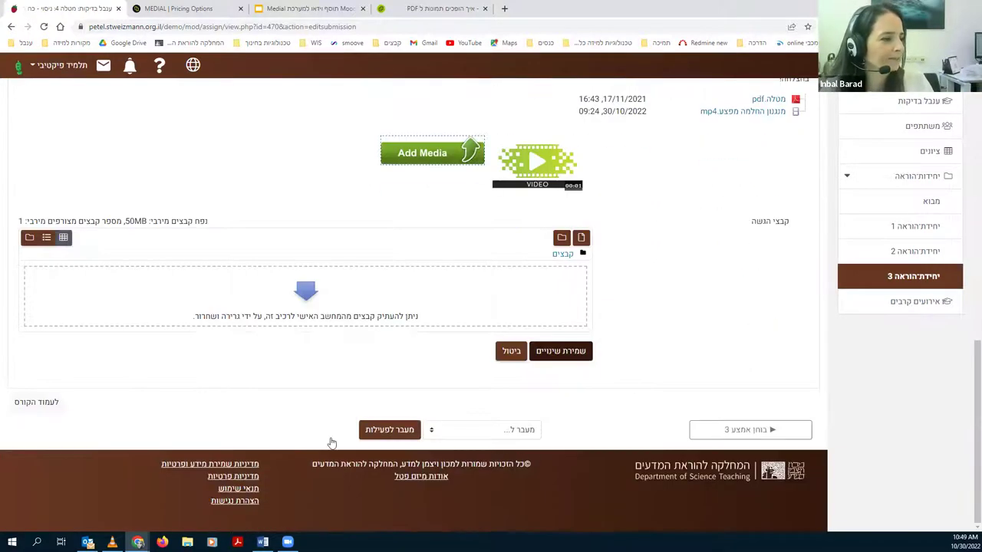
pyautogui.click(570, 352)
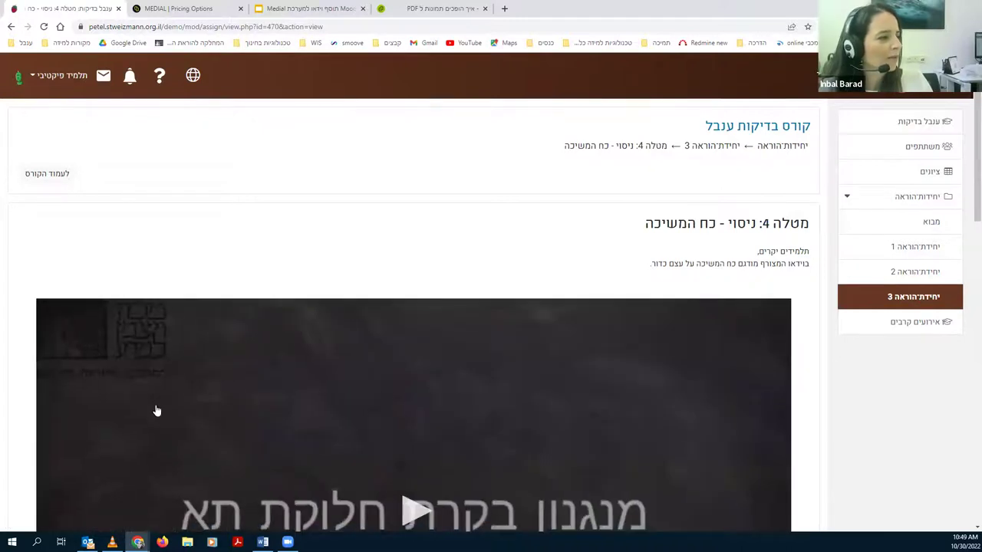
# - Switch to the browser window with the teacher's account, refresh the course page and open the assignment "מטלה 4: ניסוי - כח המשיכה"
pyautogui.moveTo(138, 542)
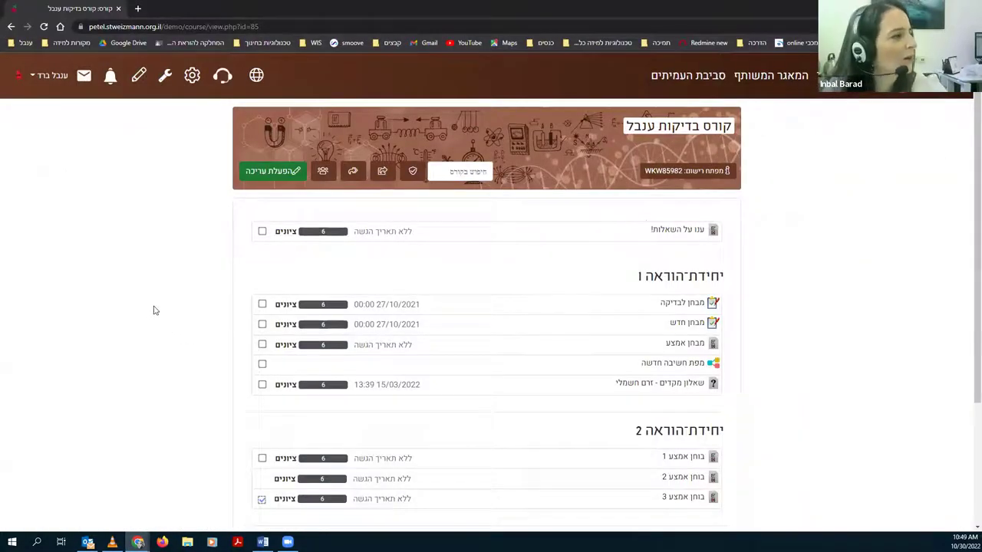
pyautogui.press('F5')
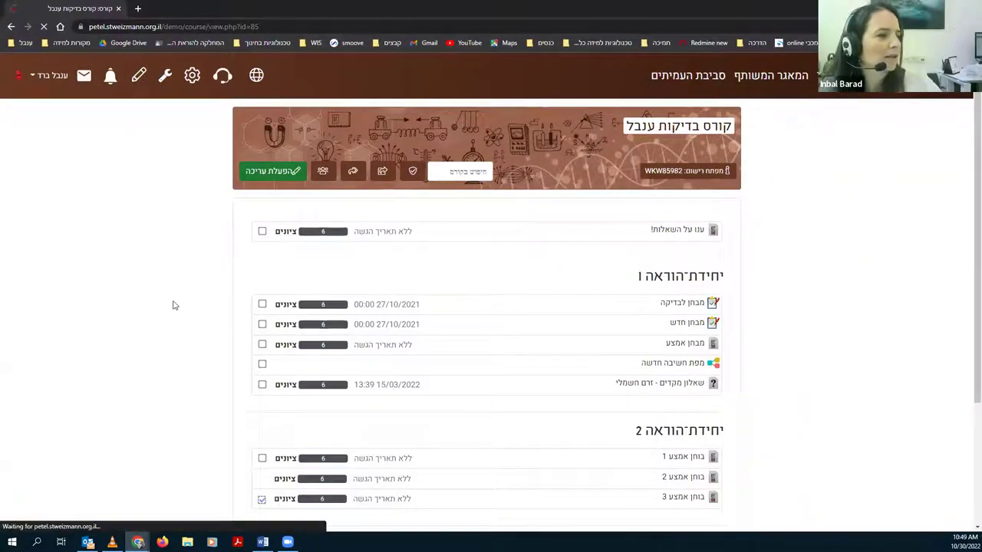
pyautogui.scroll(-3, 818, 368)
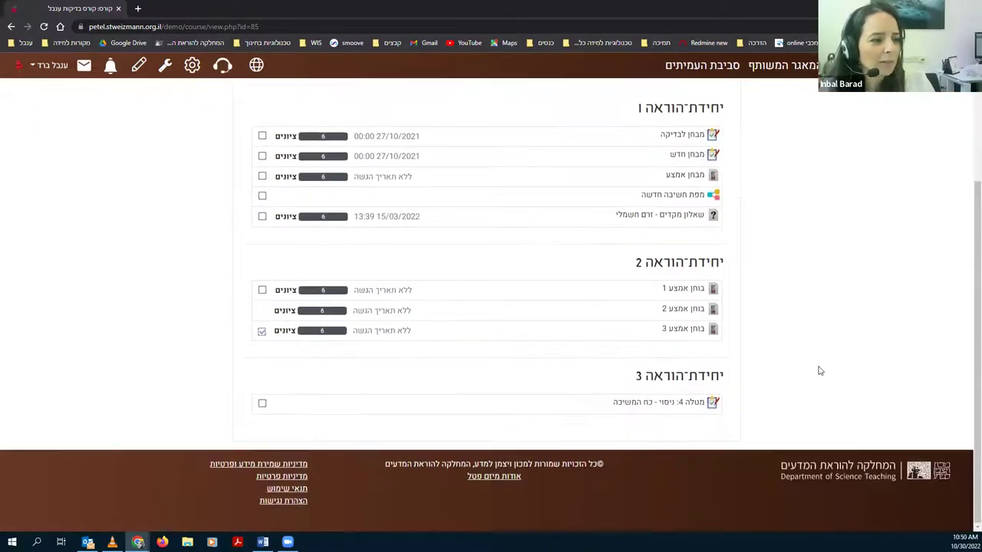
pyautogui.click(681, 405)
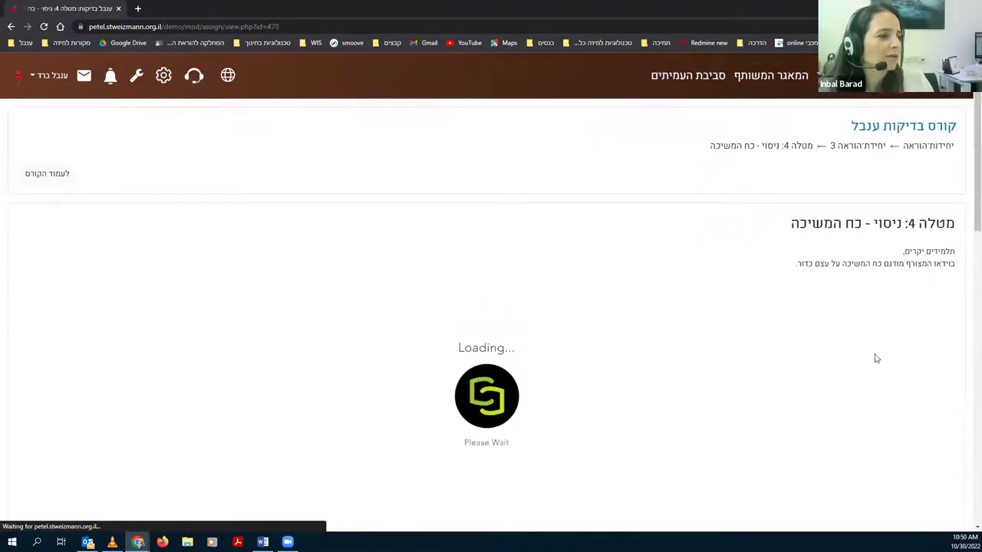
# - Open the class-wide submissions overview of the assignment and view the grading page of the student who submitted a video
pyautogui.scroll(-10, 883, 377)
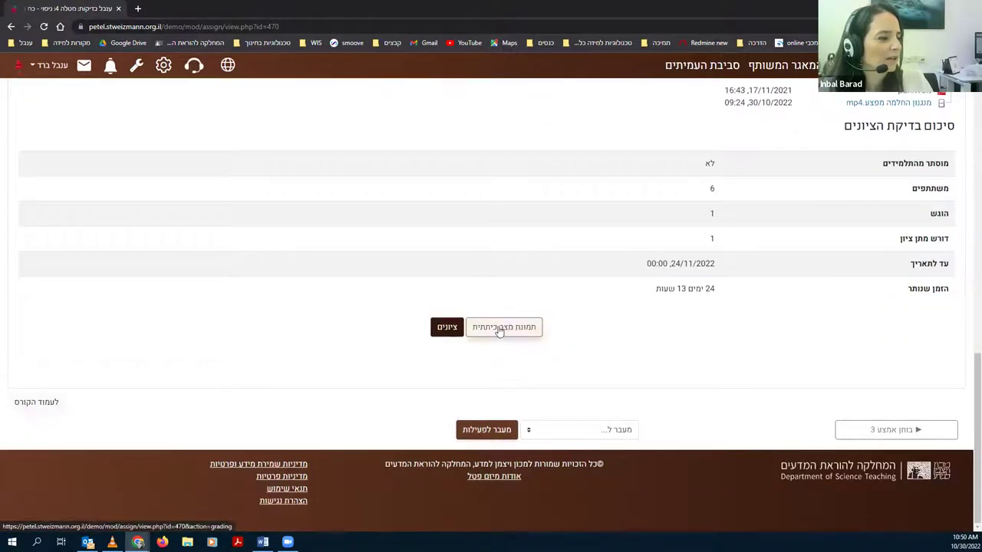
pyautogui.click(490, 328)
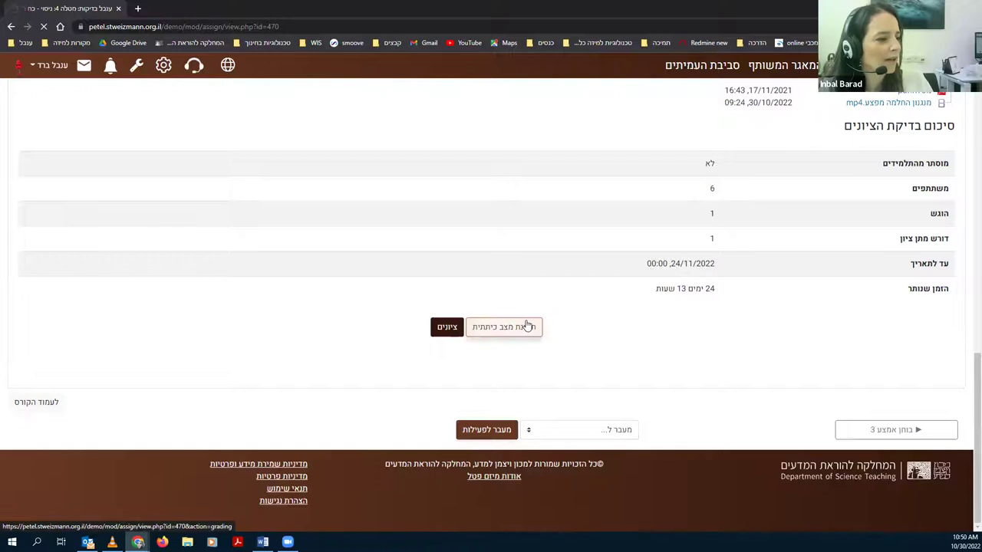
pyautogui.scroll(-2, 687, 369)
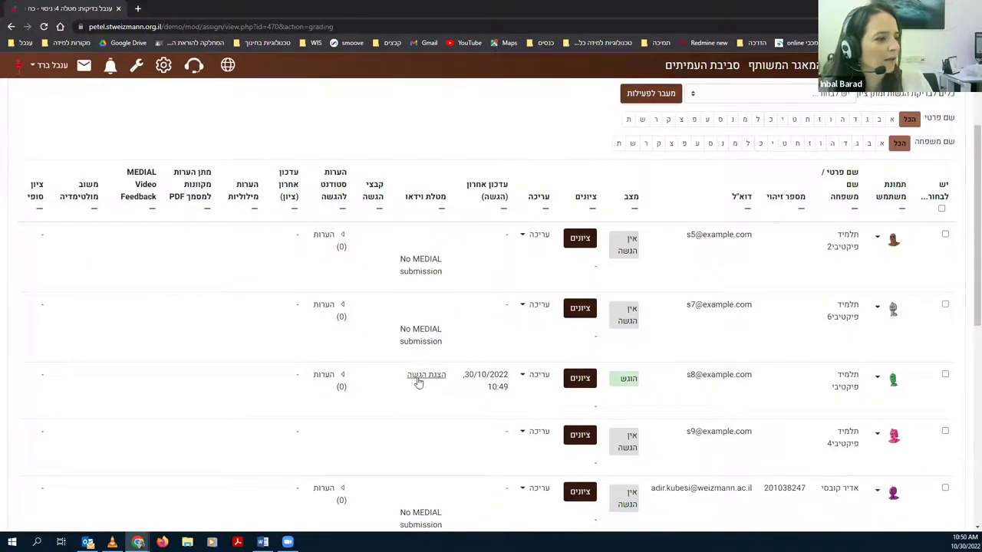
pyautogui.click(580, 378)
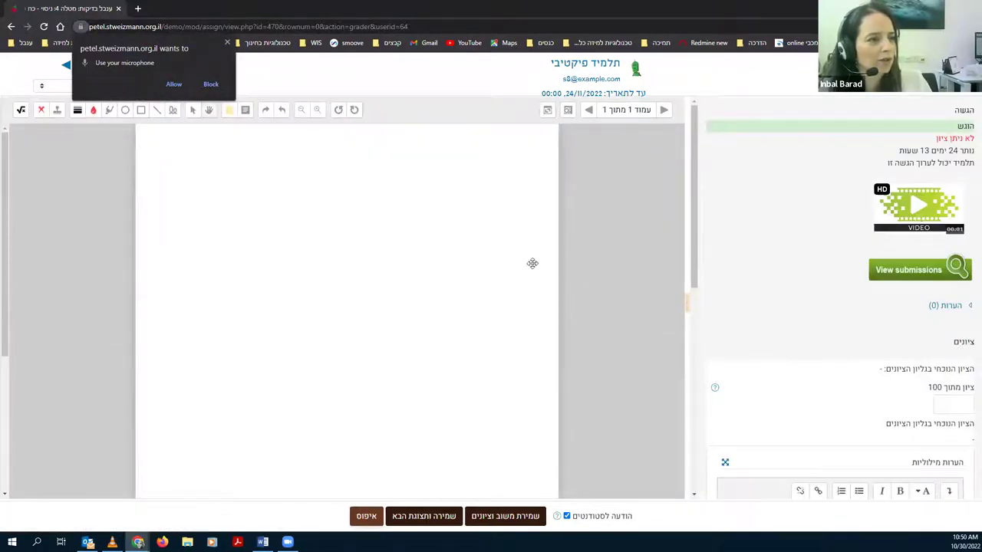
pyautogui.scroll(-5, 848, 346)
pyautogui.scroll(-1, 860, 407)
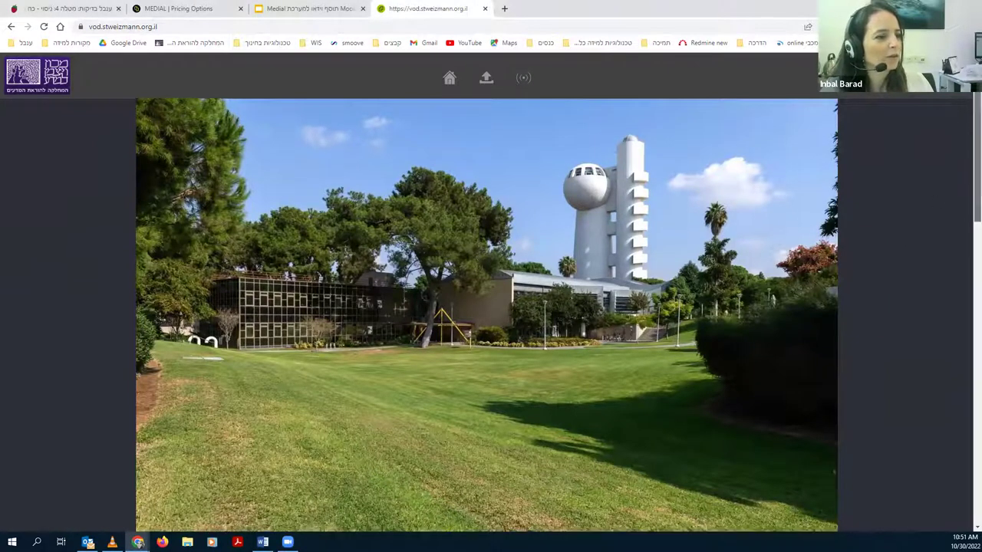
# - Browse the MEDIAL media library home page, advancing the Most Recent and Most Played rows to their next videos
pyautogui.scroll(-5, 145, 160)
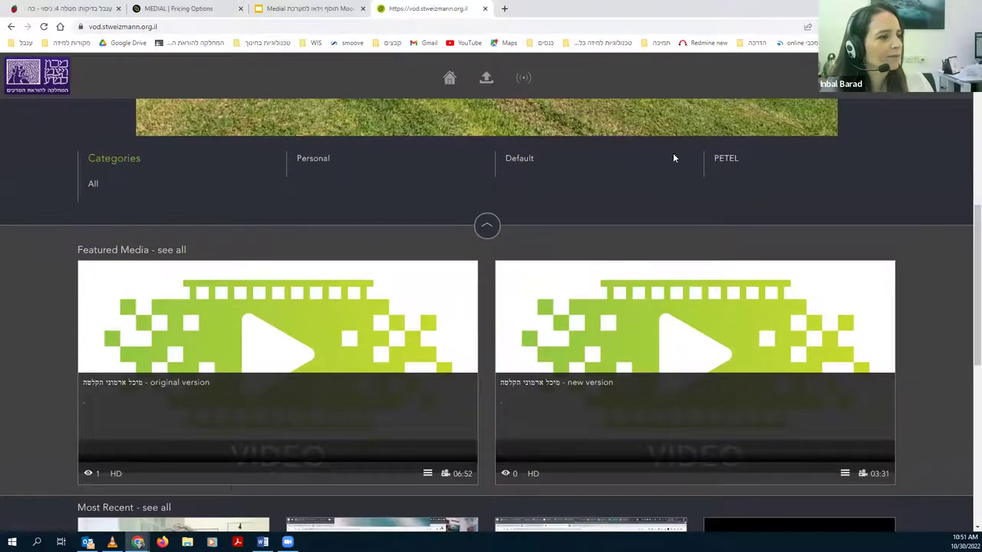
pyautogui.scroll(5, 574, 194)
pyautogui.scroll(-10, 539, 432)
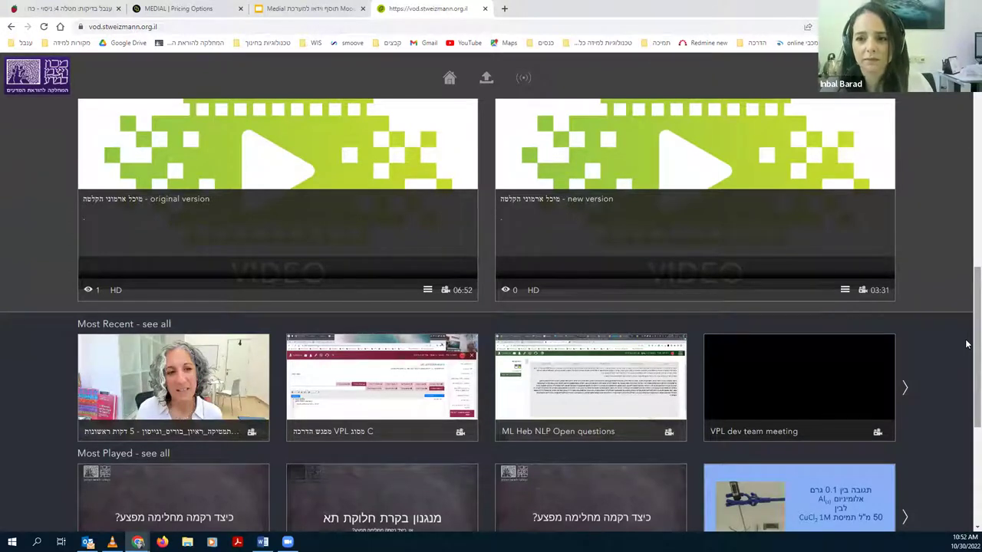
pyautogui.scroll(-2, 833, 377)
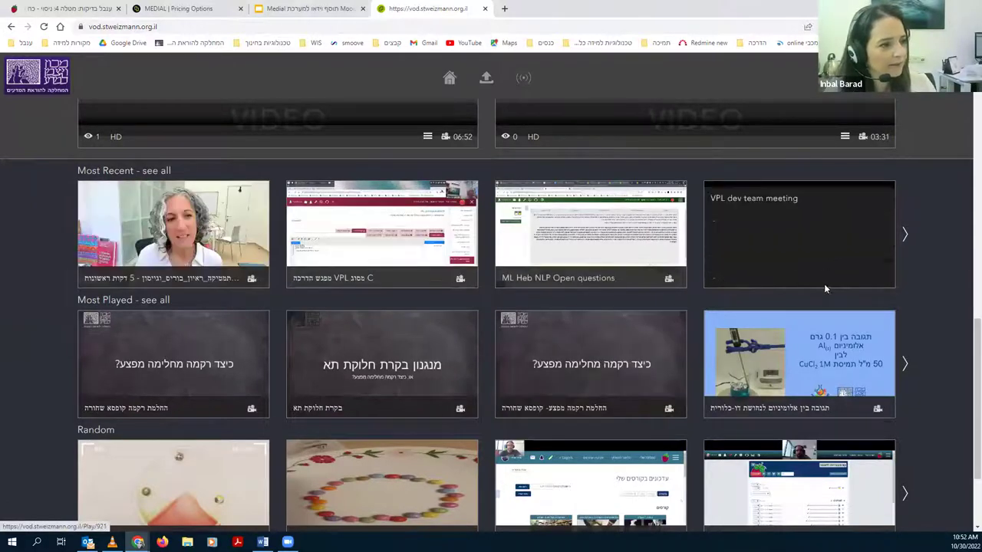
pyautogui.click(907, 237)
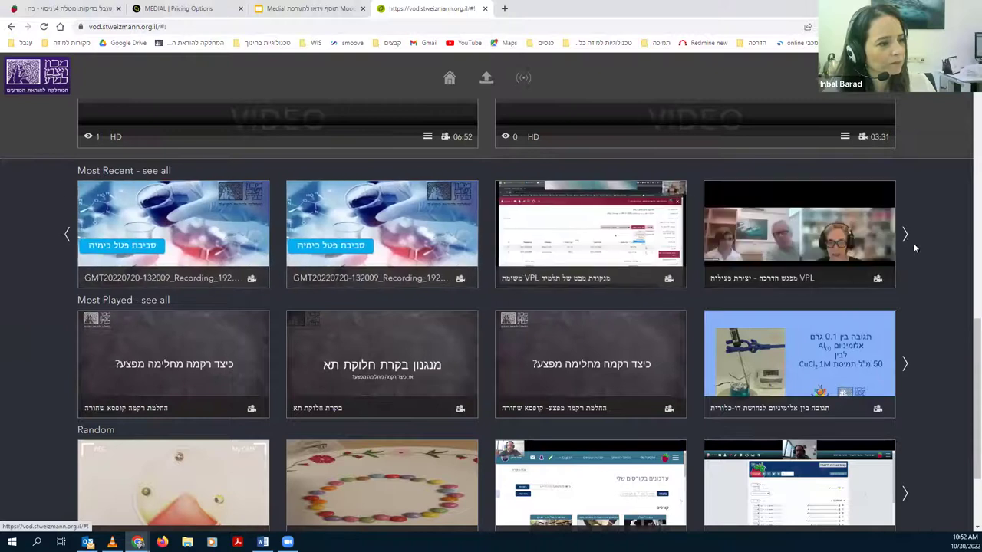
pyautogui.click(907, 365)
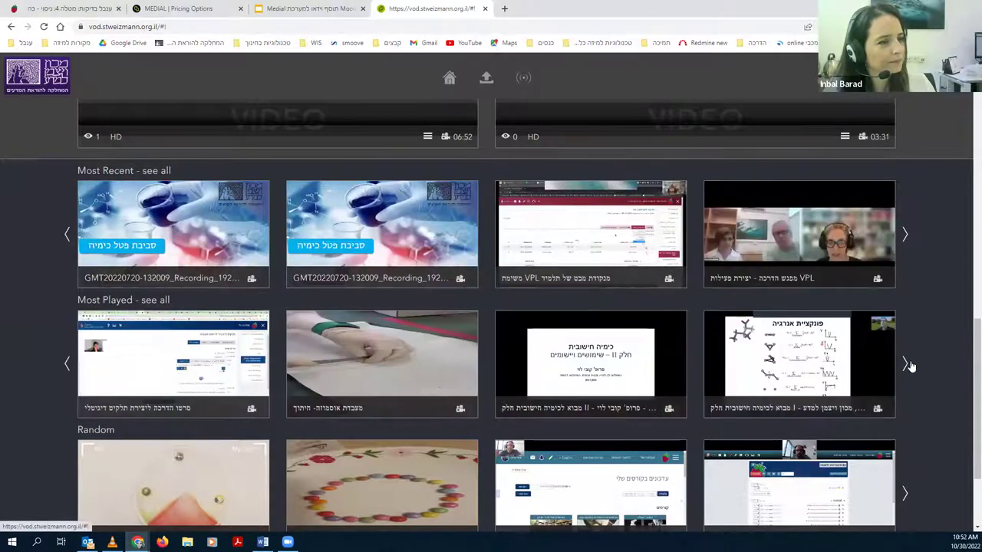
pyautogui.scroll(10, 966, 355)
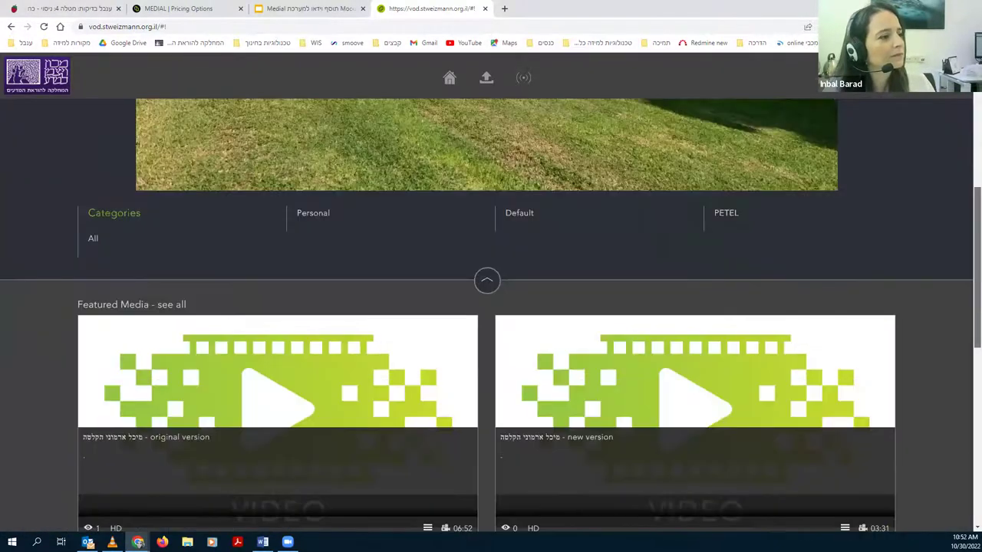
# - Open the MEDIAL administration page on vodupload.stweizmann.org.il, look over its management options and return to the media library home page
pyautogui.press('F5')
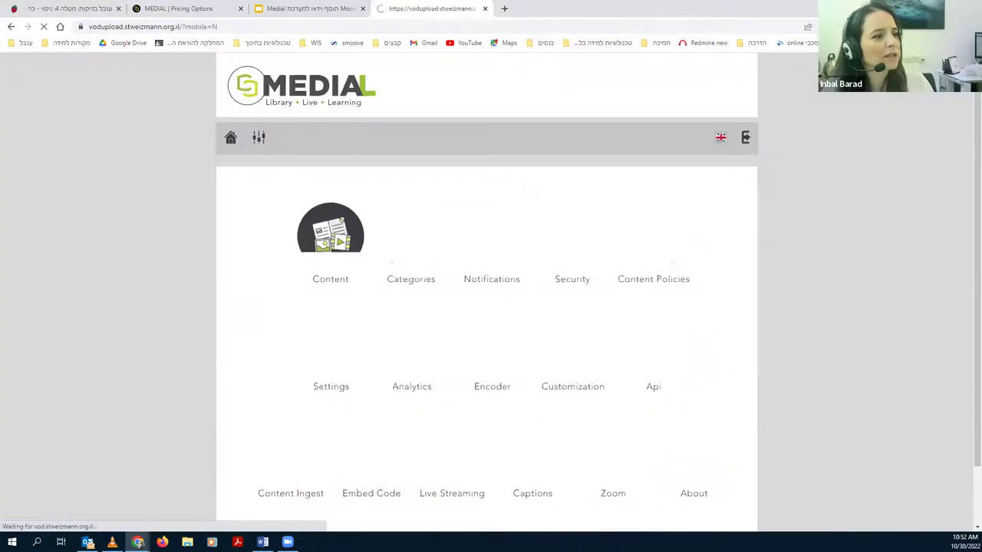
pyautogui.scroll(-1, 794, 269)
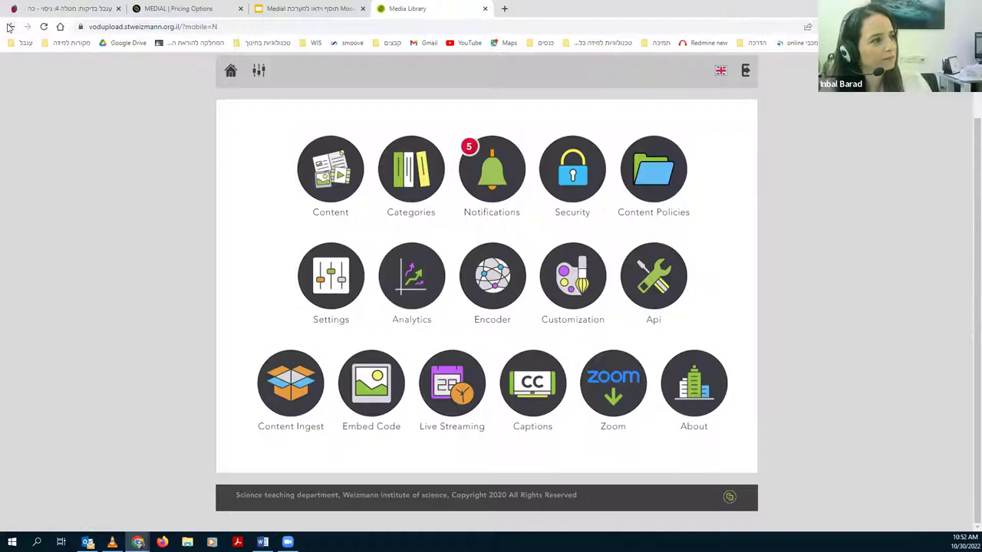
pyautogui.click(10, 27)
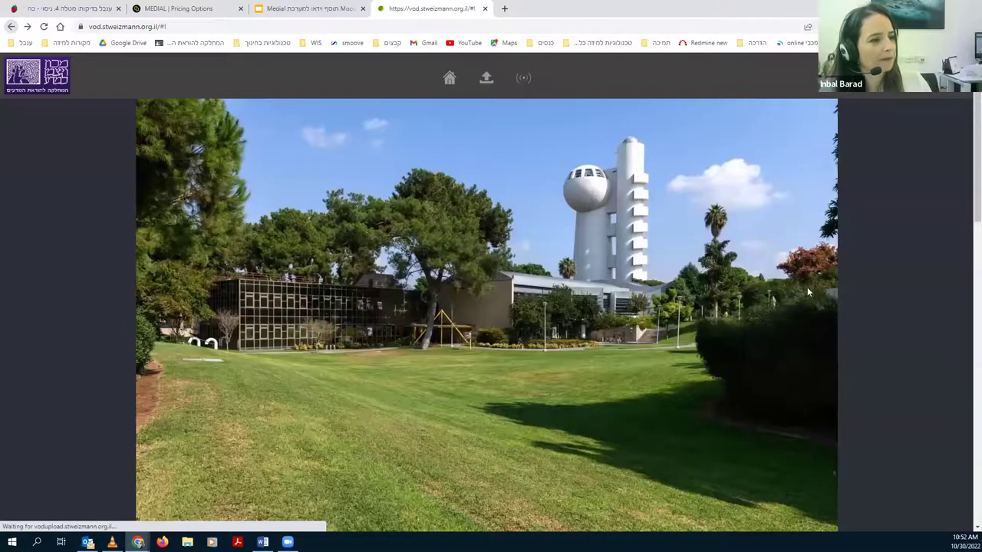
# - Advance the Most Played row on the library home page and open the full list of most recent media
pyautogui.scroll(-3, 967, 227)
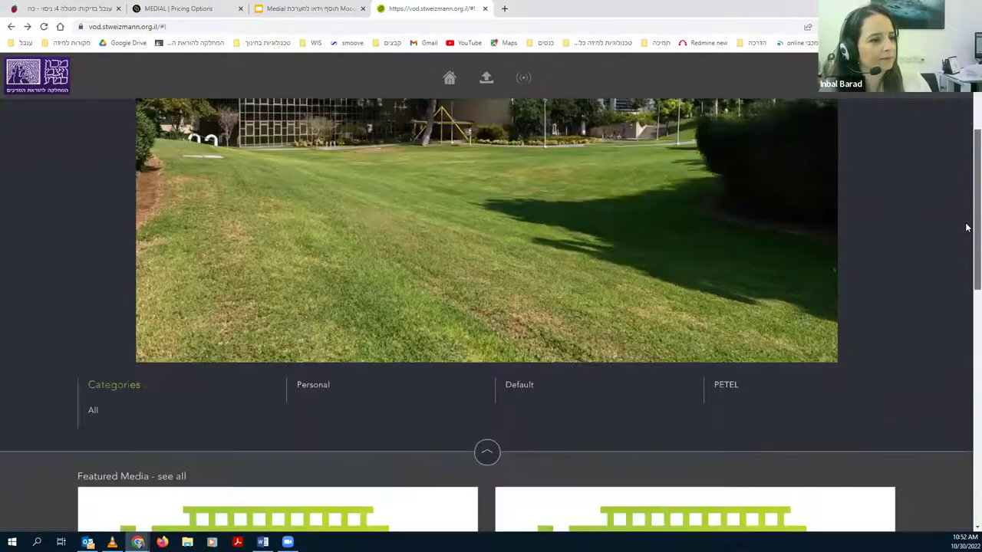
pyautogui.scroll(-9, 967, 227)
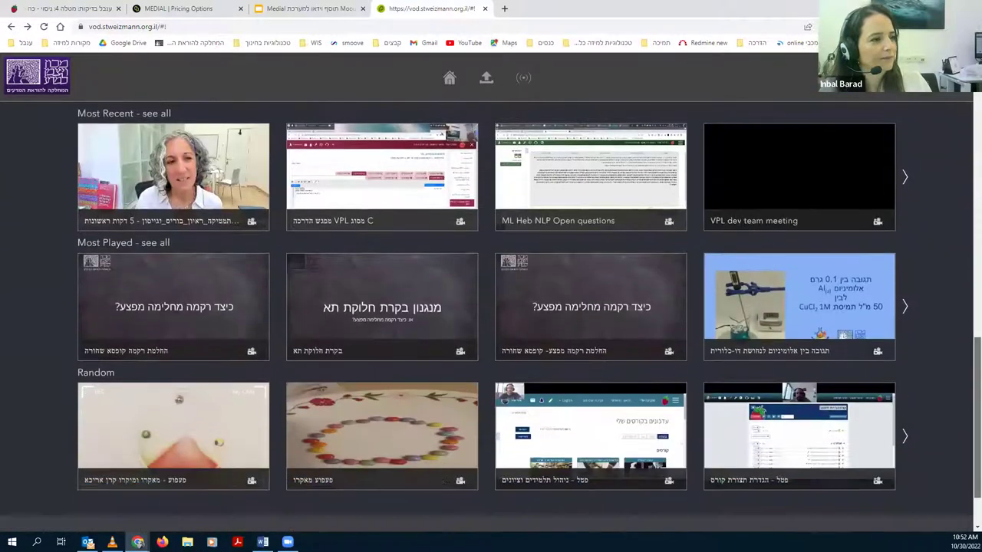
pyautogui.click(906, 307)
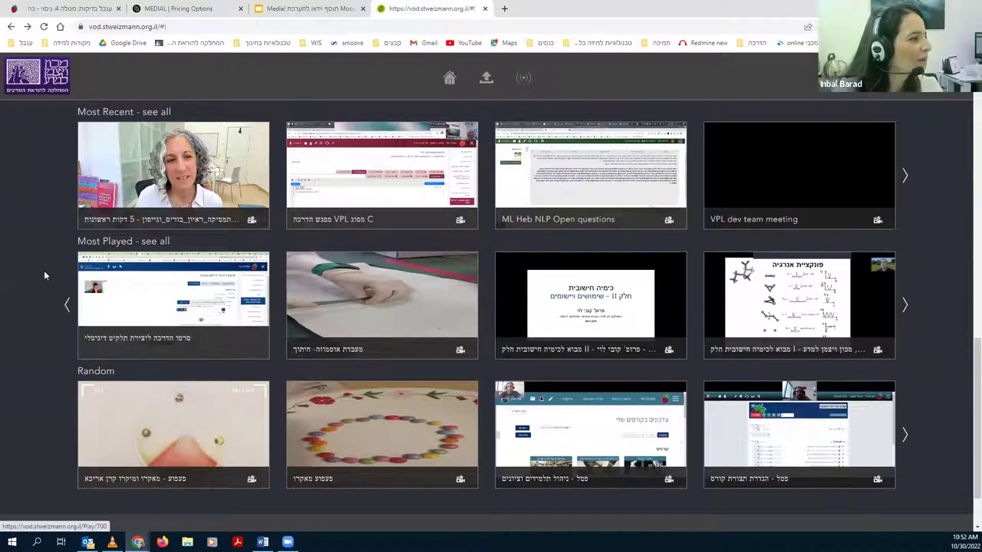
pyautogui.scroll(-1, 67, 276)
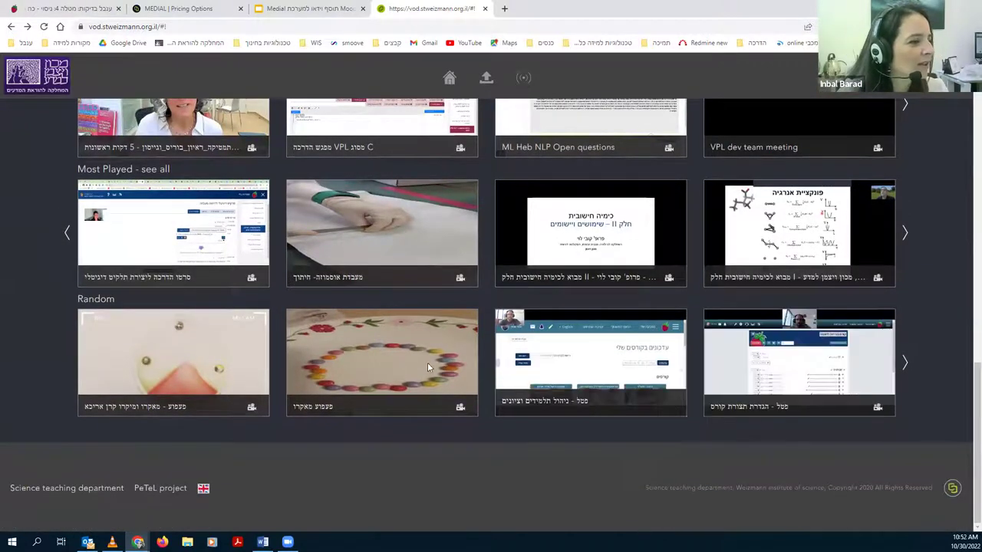
pyautogui.scroll(3, 428, 363)
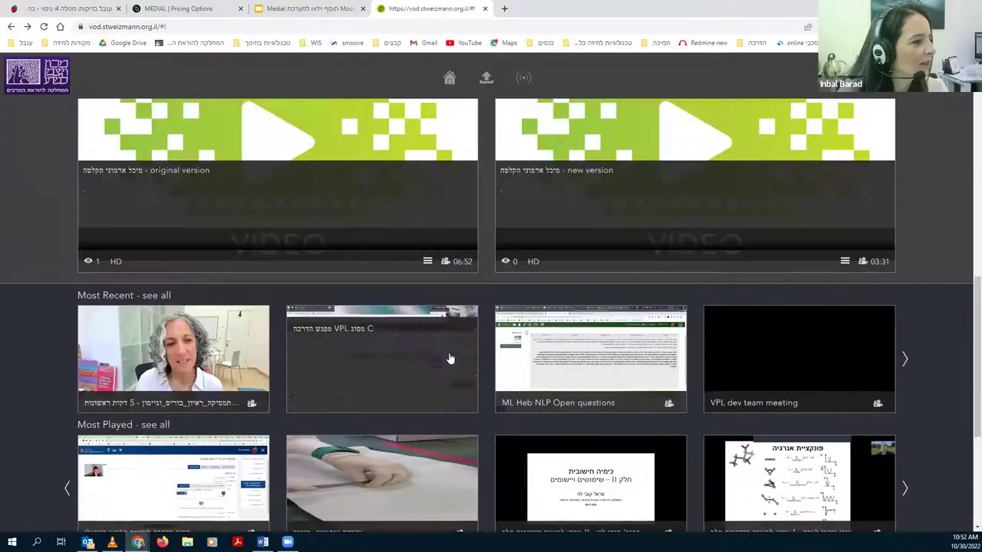
pyautogui.click(151, 300)
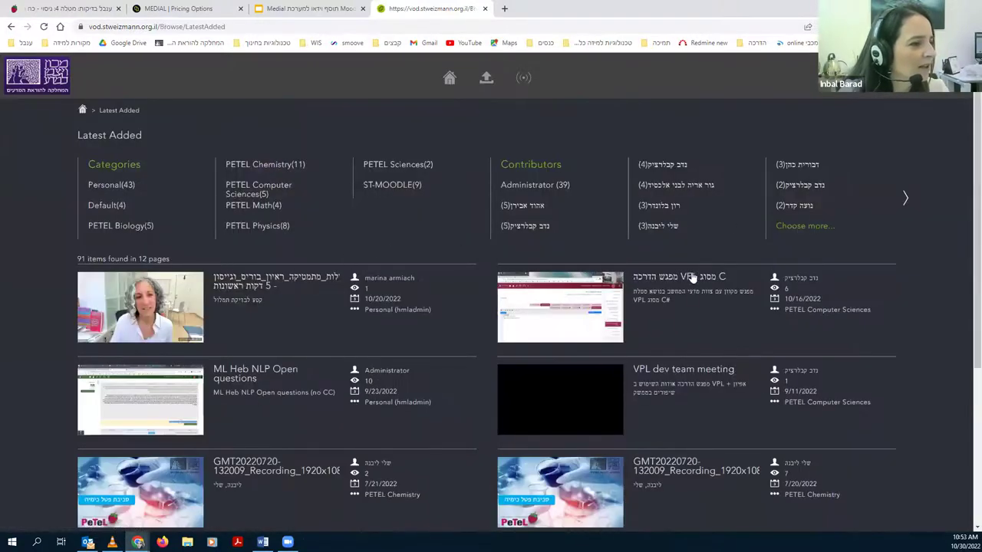
# - Filter the latest added media by the PETEL Chemistry category and look through both pages of the filtered list
pyautogui.click(271, 164)
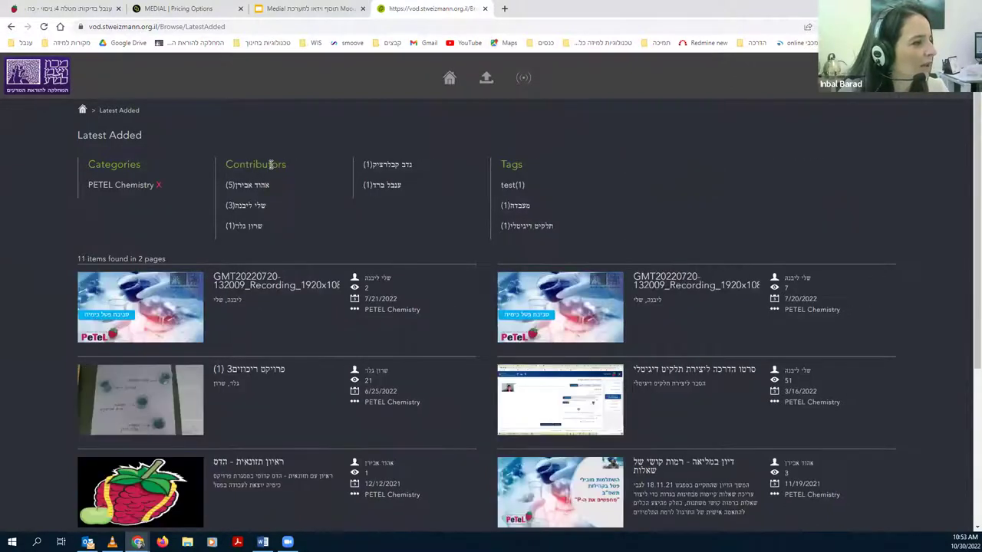
pyautogui.scroll(-1, 134, 282)
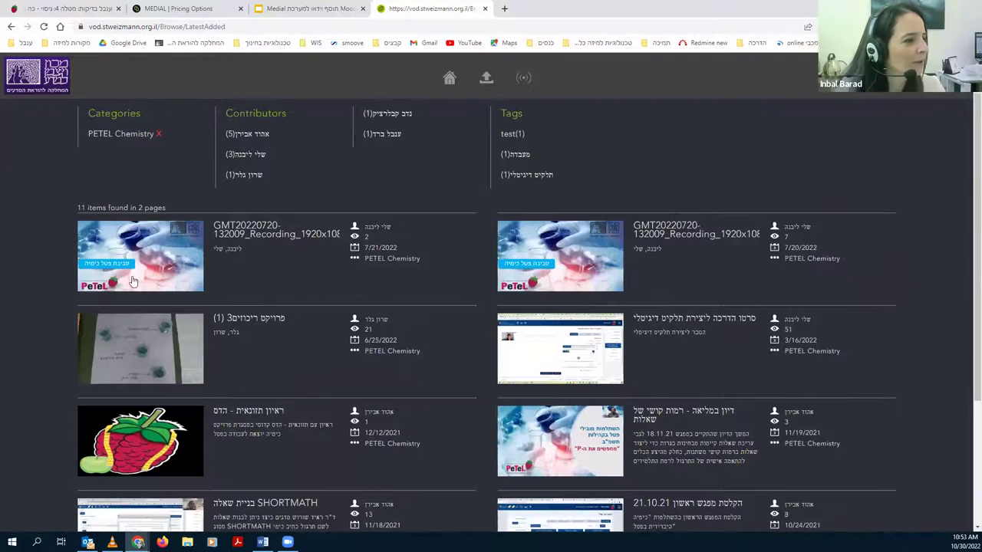
pyautogui.scroll(-2, 739, 357)
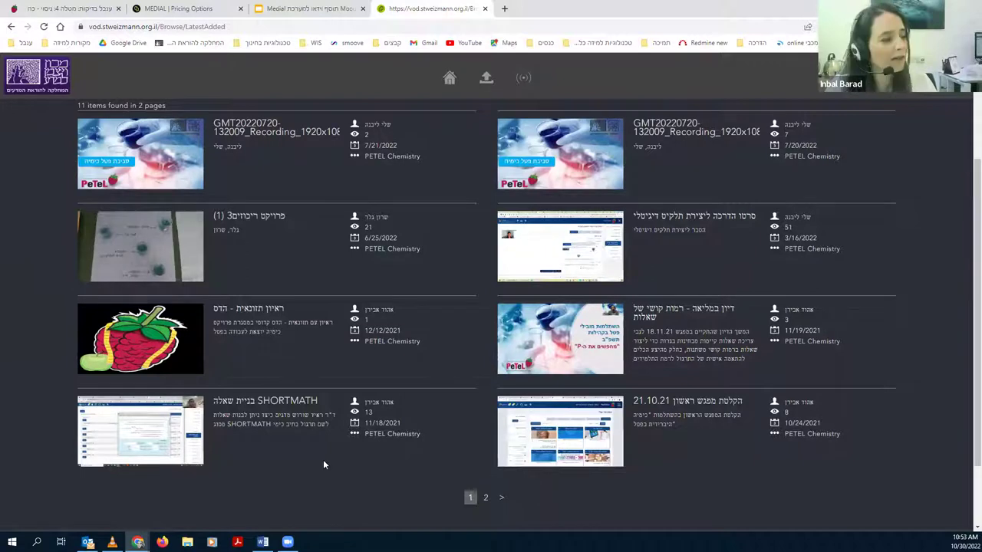
pyautogui.click(500, 499)
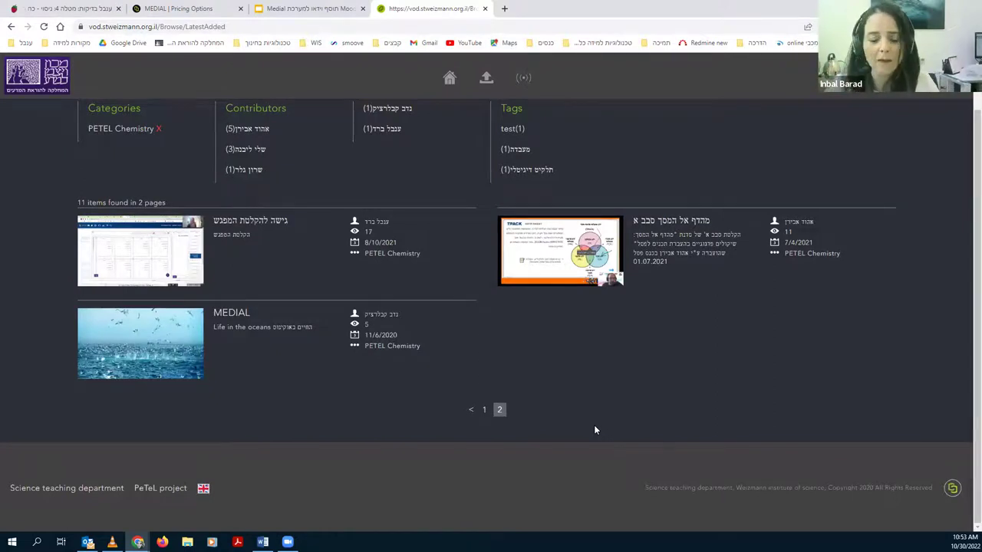
pyautogui.click(472, 411)
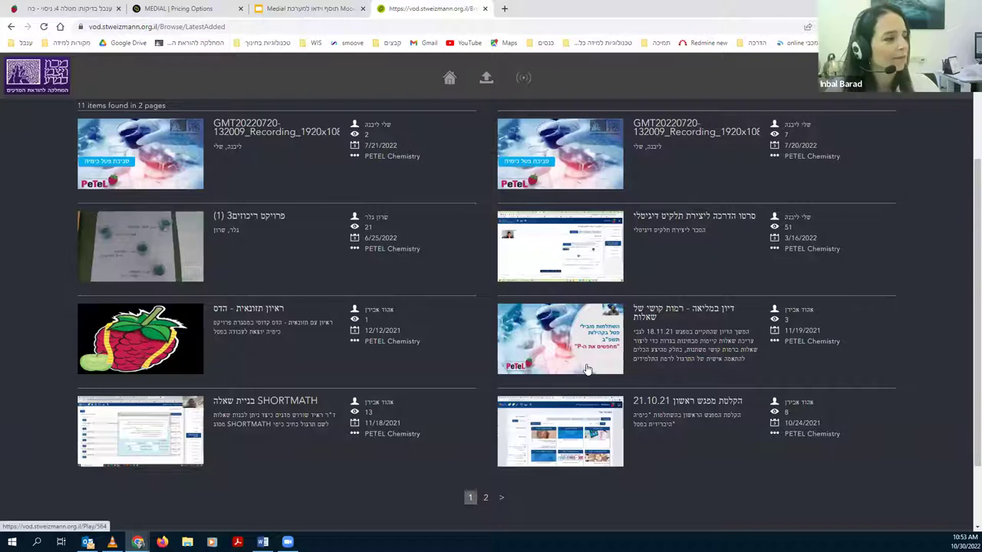
pyautogui.scroll(3, 585, 369)
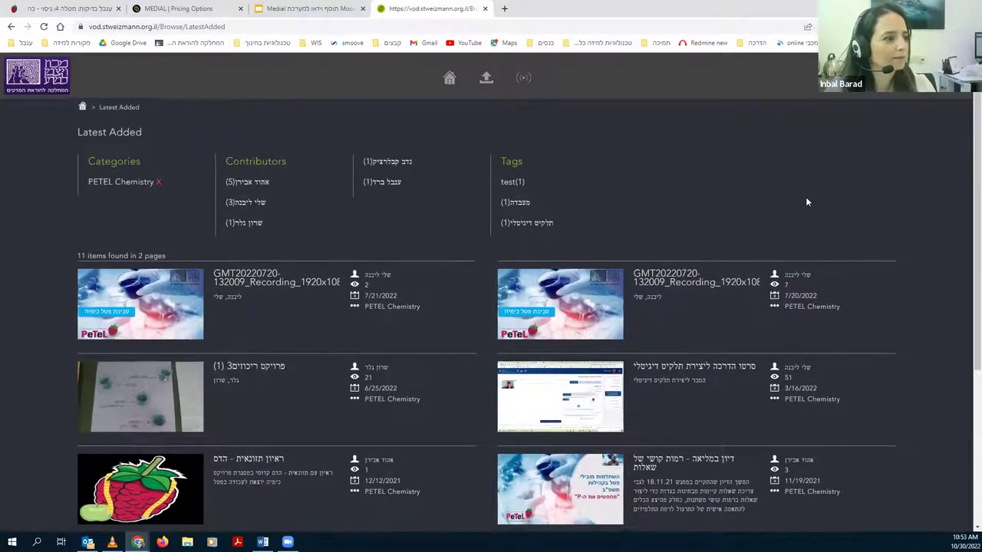
pyautogui.scroll(-1, 807, 197)
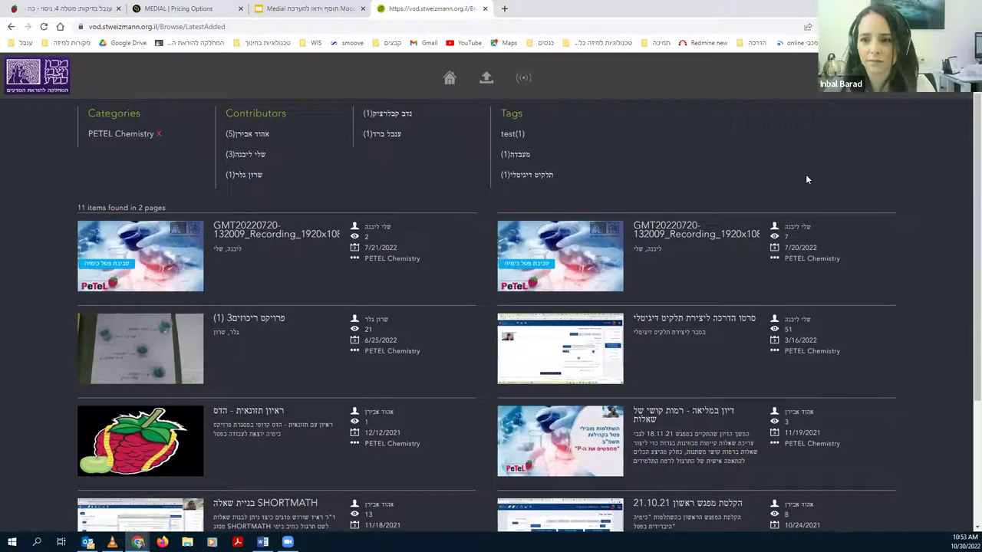
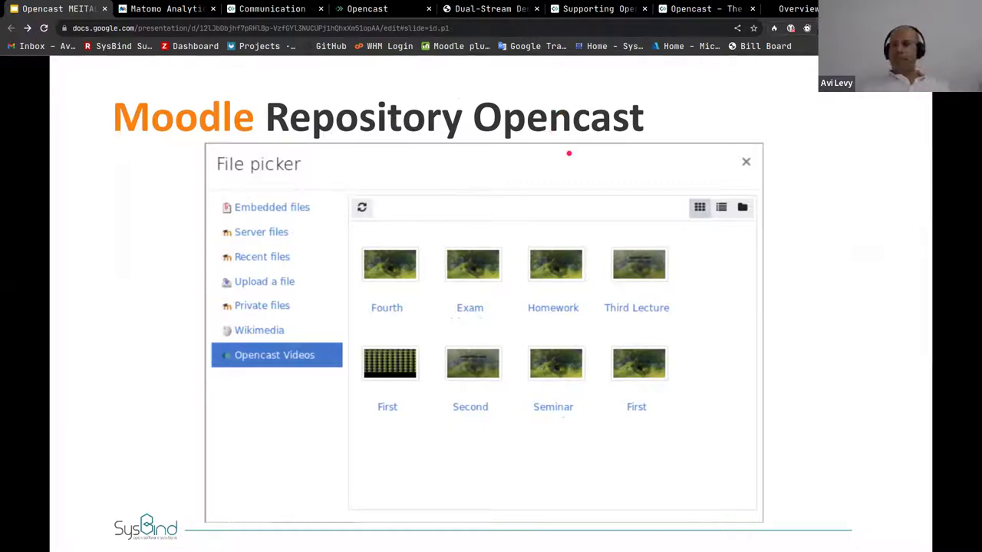
# - Switch to the Opencast admin interface, show its list of available interface languages and close the list without choosing one
pyautogui.click(365, 8)
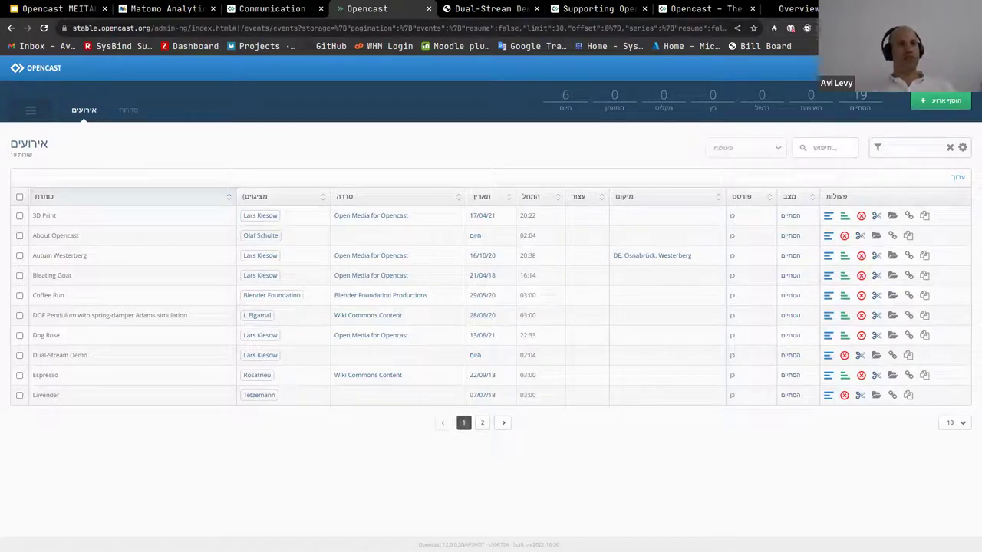
pyautogui.click(827, 68)
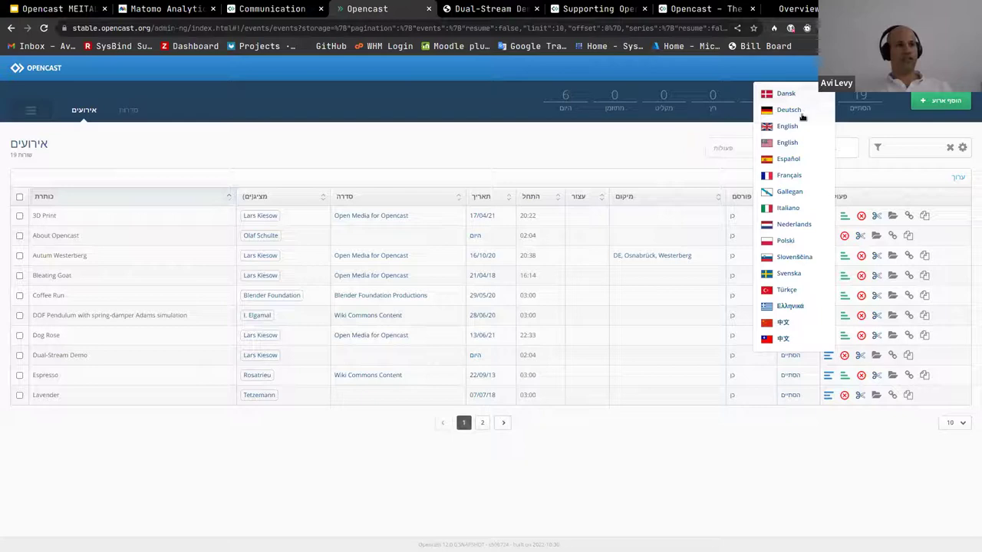
pyautogui.click(698, 505)
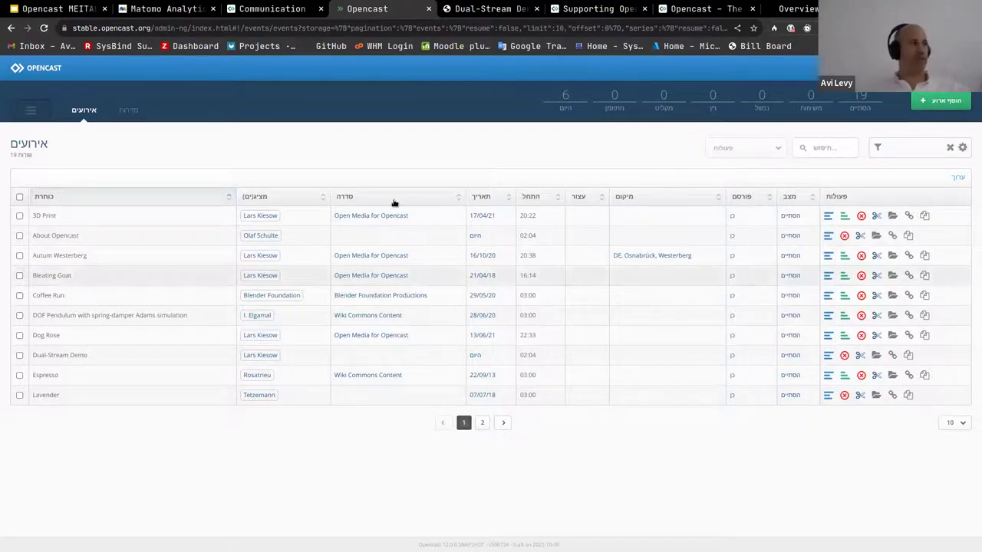
pyautogui.click(877, 257)
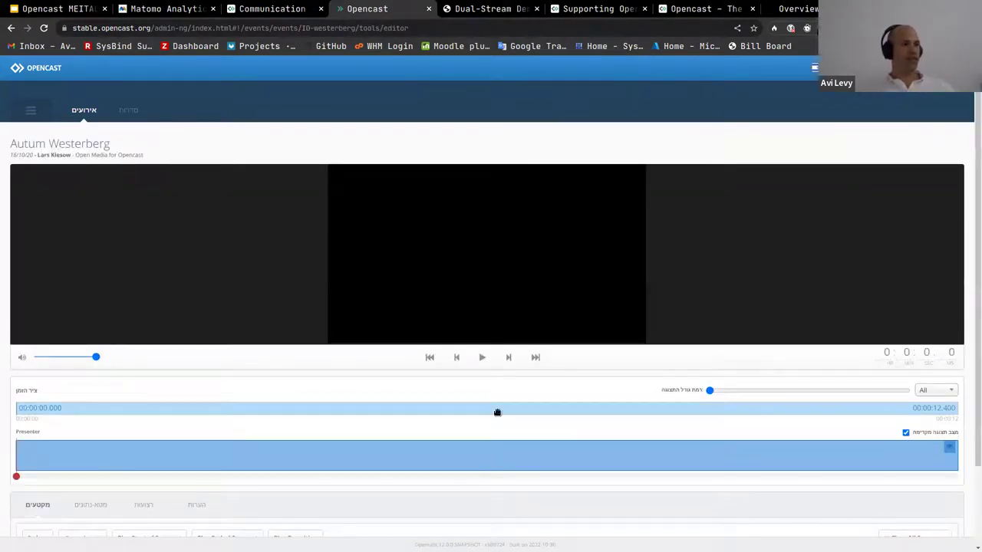
pyautogui.scroll(-1, 514, 433)
pyautogui.scroll(-1, 525, 446)
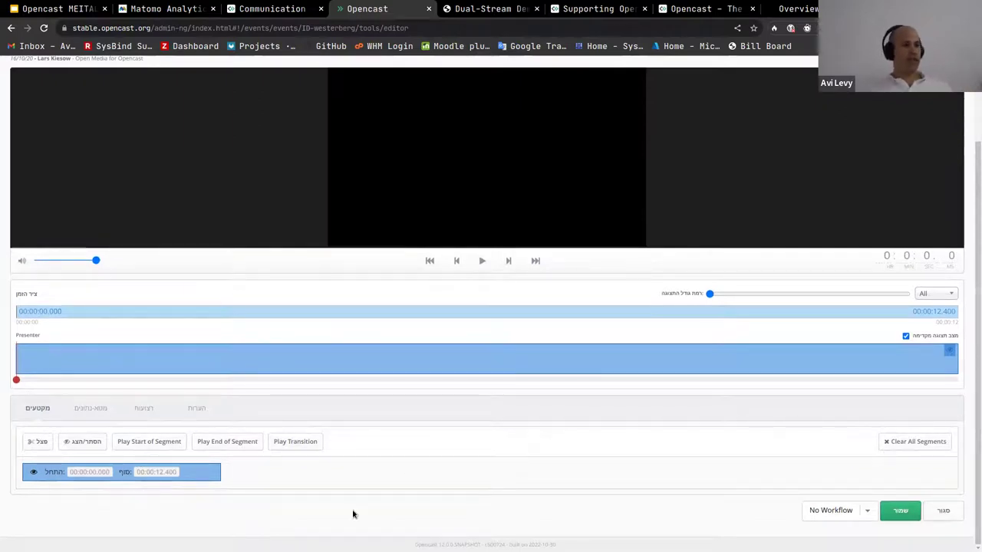
pyautogui.scroll(1, 690, 300)
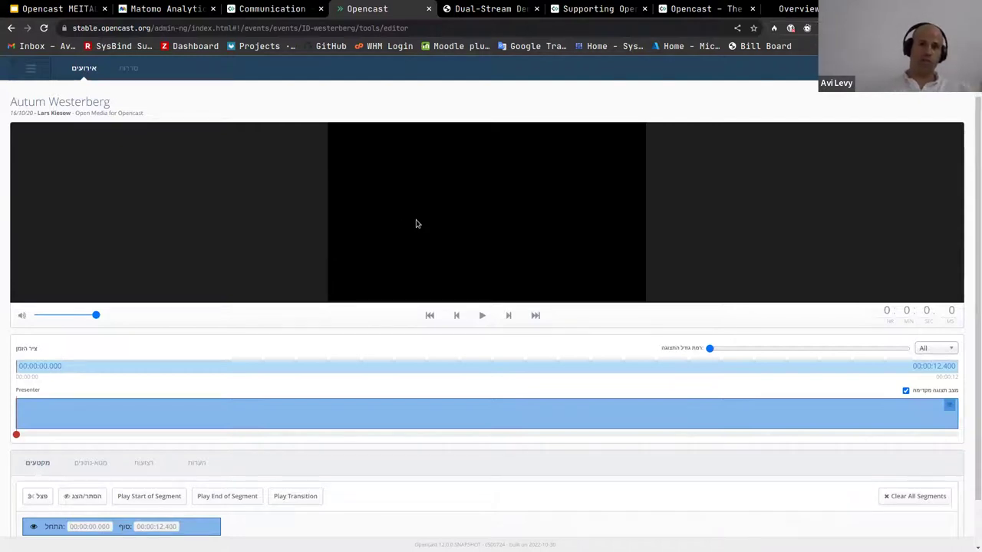
pyautogui.hotkey('alt', 'Left')
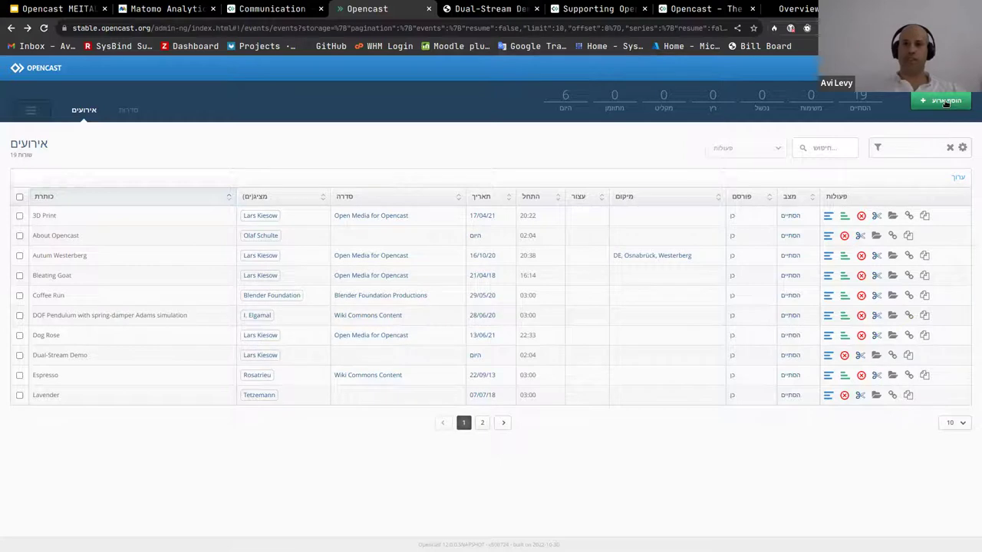
# - List the series in the Opencast admin interface and switch to the Media Module's episode overview
pyautogui.click(131, 110)
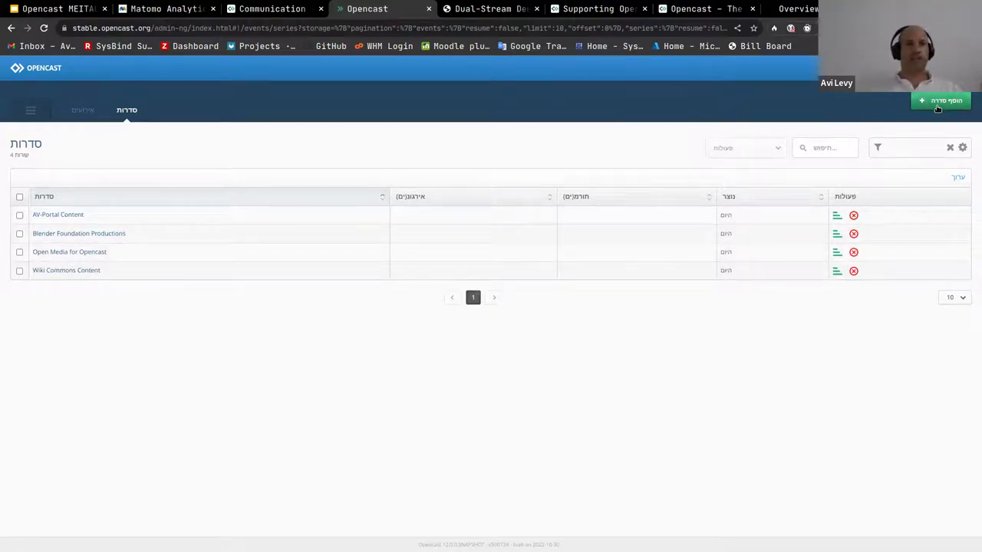
pyautogui.click(491, 9)
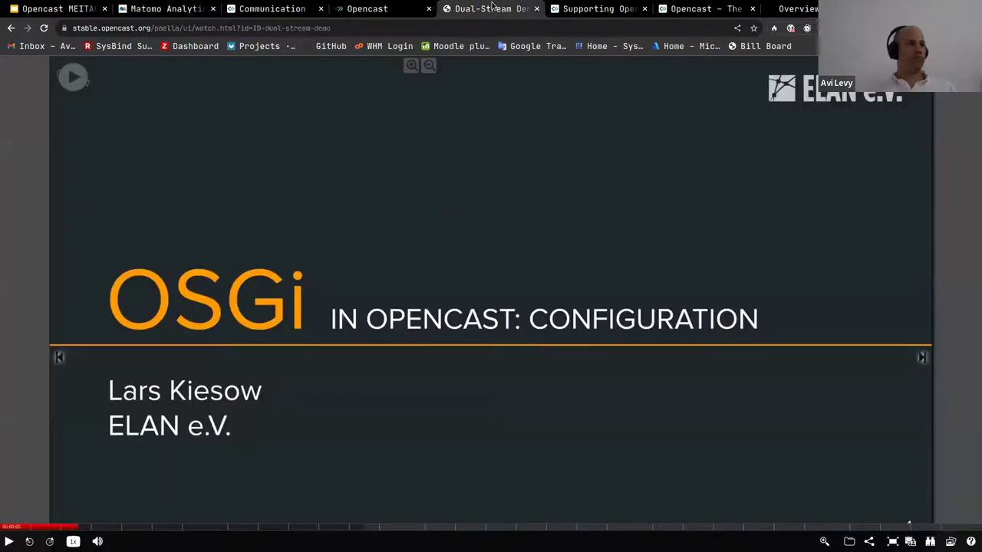
pyautogui.hotkey('alt', 'Left')
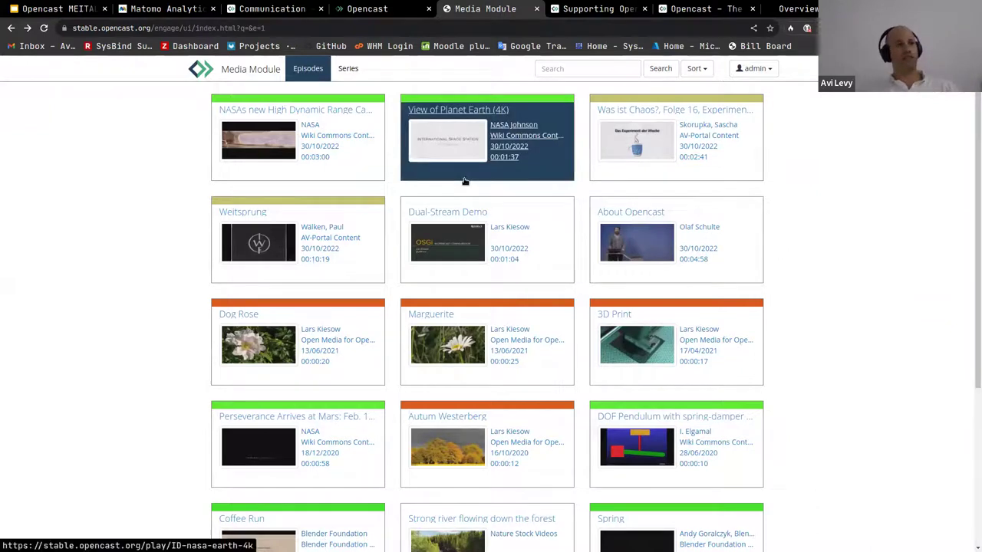
# - Show the Media Module's series, open the episodes of Open Media for Opencast and return to the series overview
pyautogui.click(350, 69)
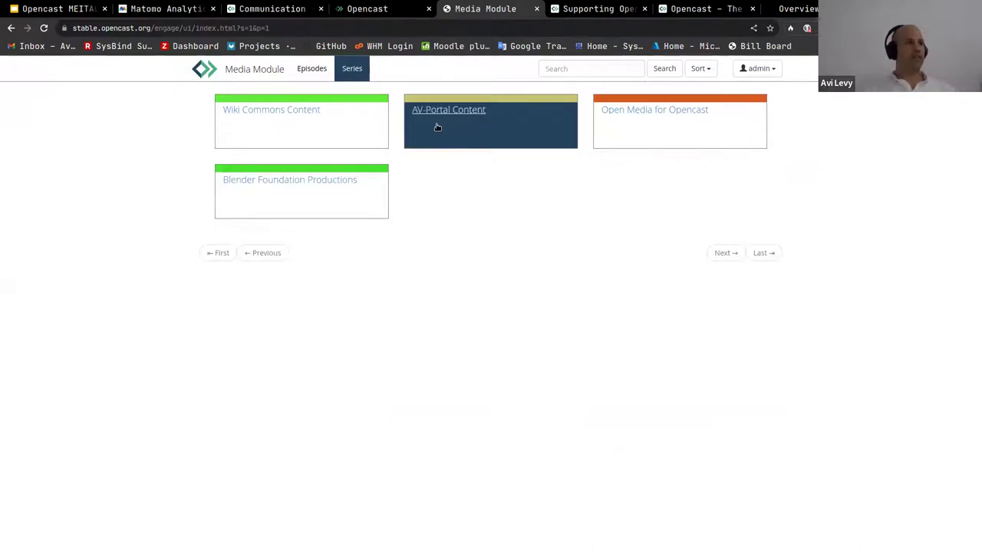
pyautogui.click(621, 128)
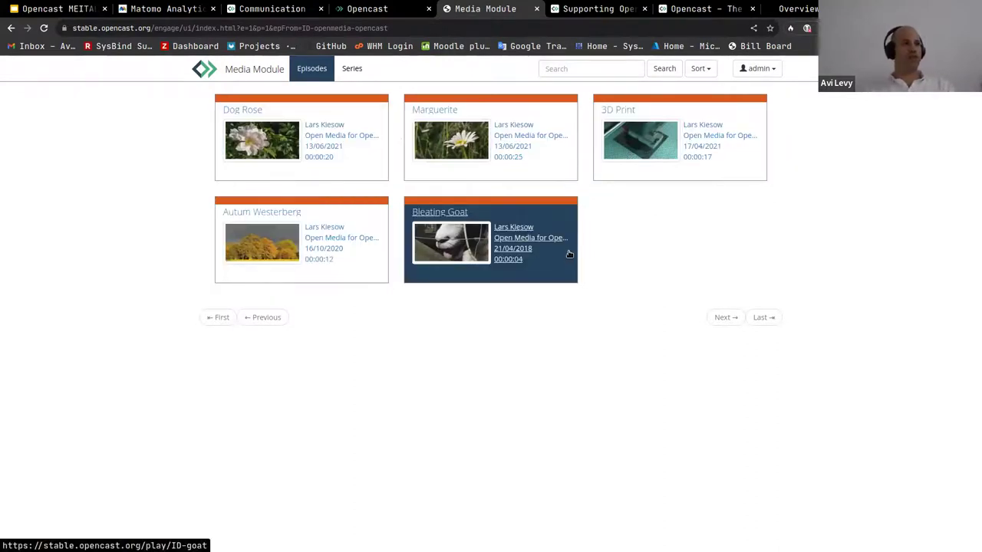
pyautogui.click(582, 68)
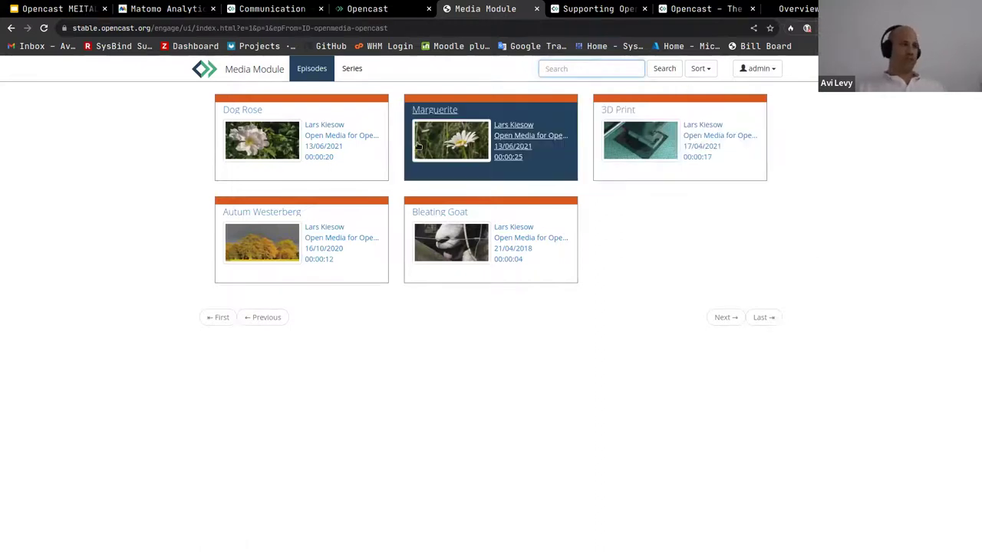
pyautogui.click(349, 76)
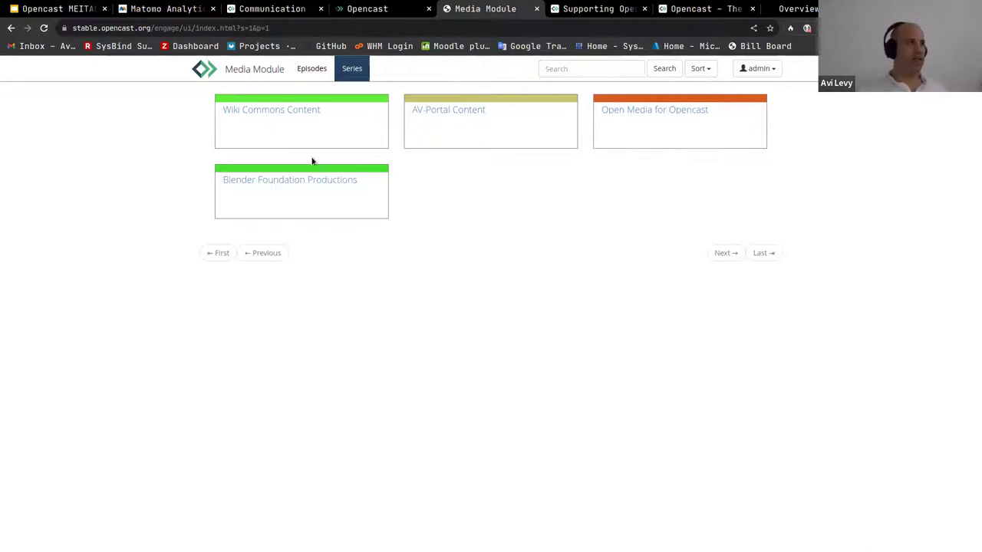
# - View the Opencast sponsors page and home page, and open Opencast Studio from the admin interface
pyautogui.click(587, 10)
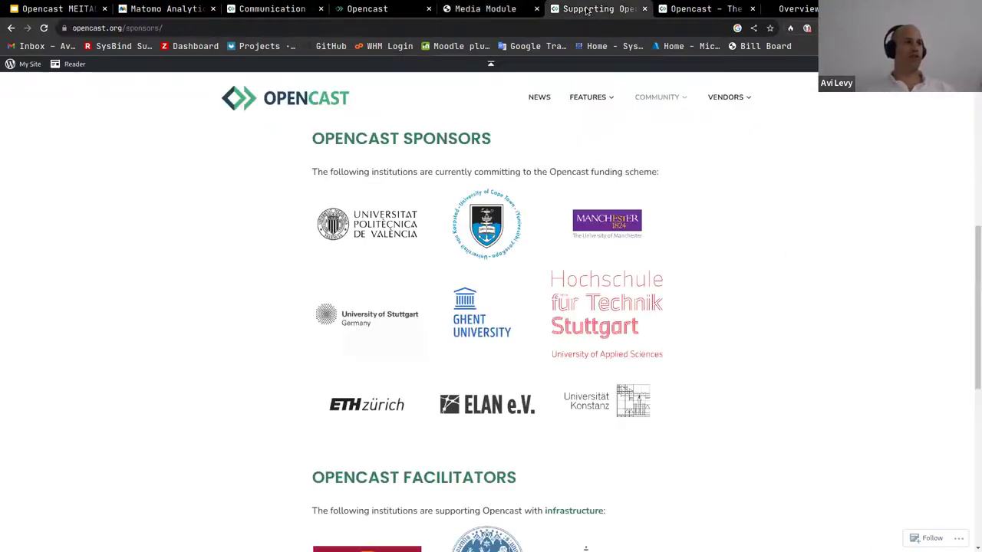
pyautogui.click(683, 8)
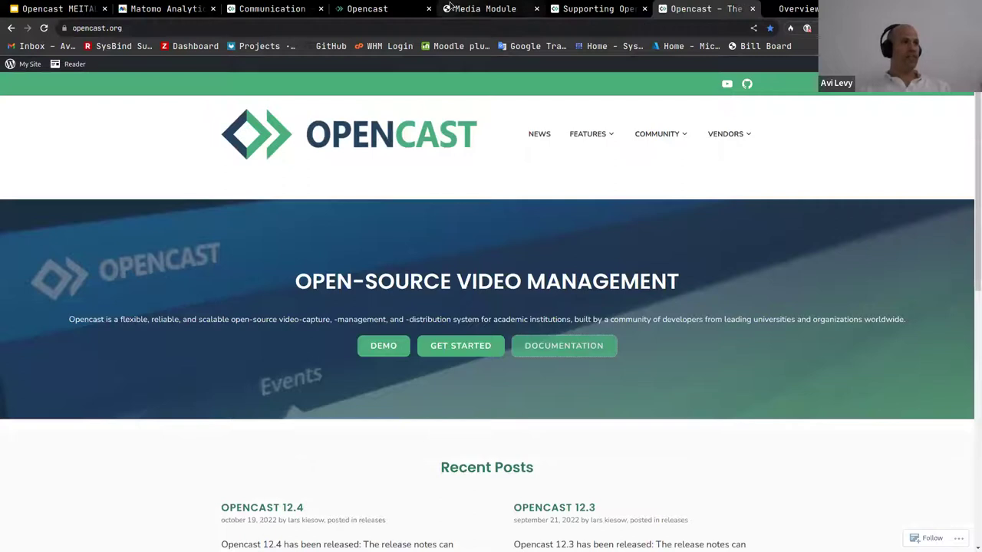
pyautogui.click(476, 9)
pyautogui.click(388, 11)
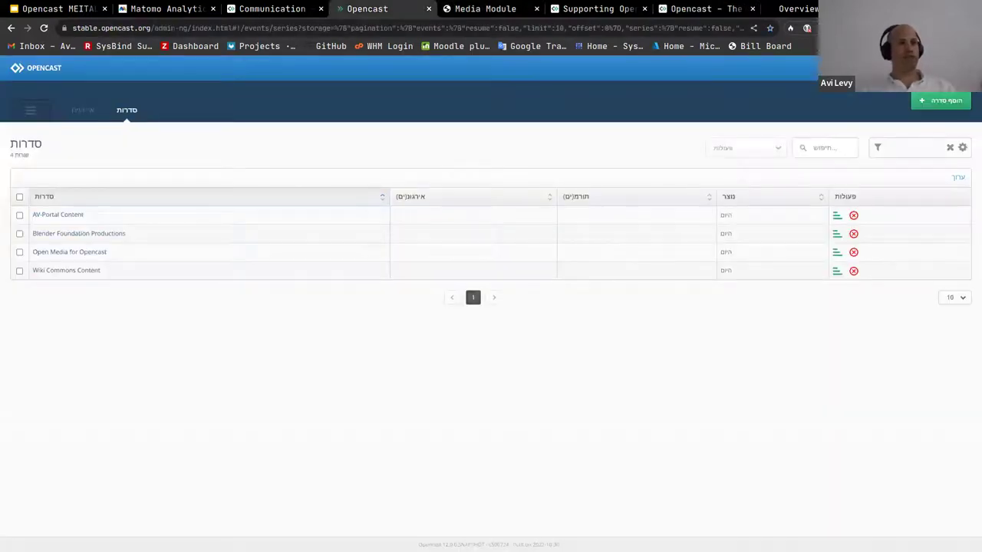
pyautogui.click(836, 67)
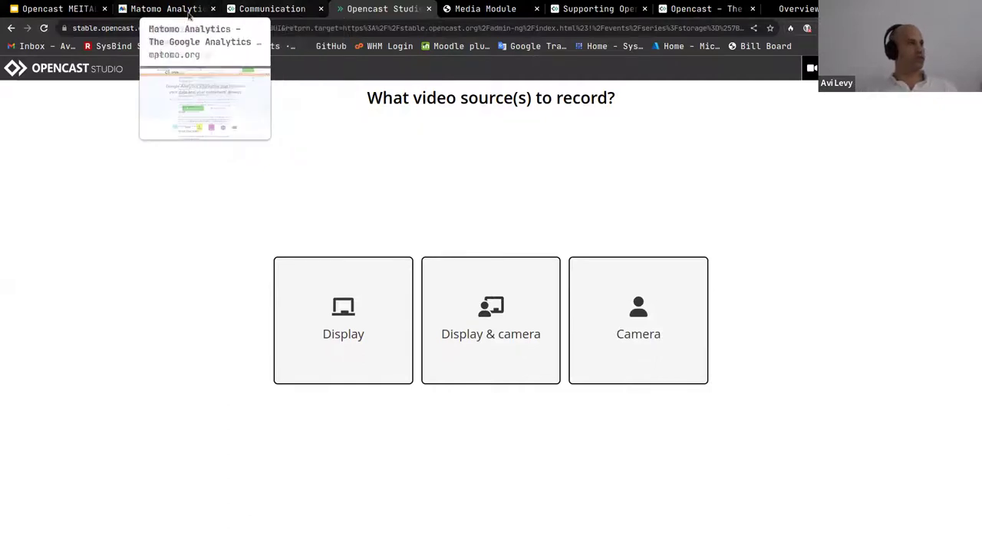
# - Glance at the Opencast communication page, switch to the slide presentation and go back to the Moodle Integration Tools slide
pyautogui.click(277, 11)
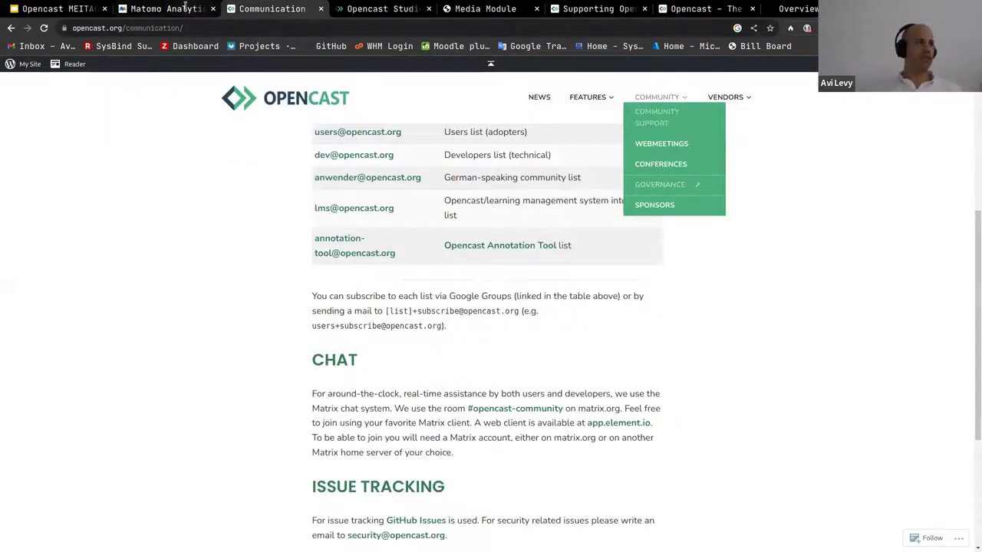
pyautogui.click(53, 8)
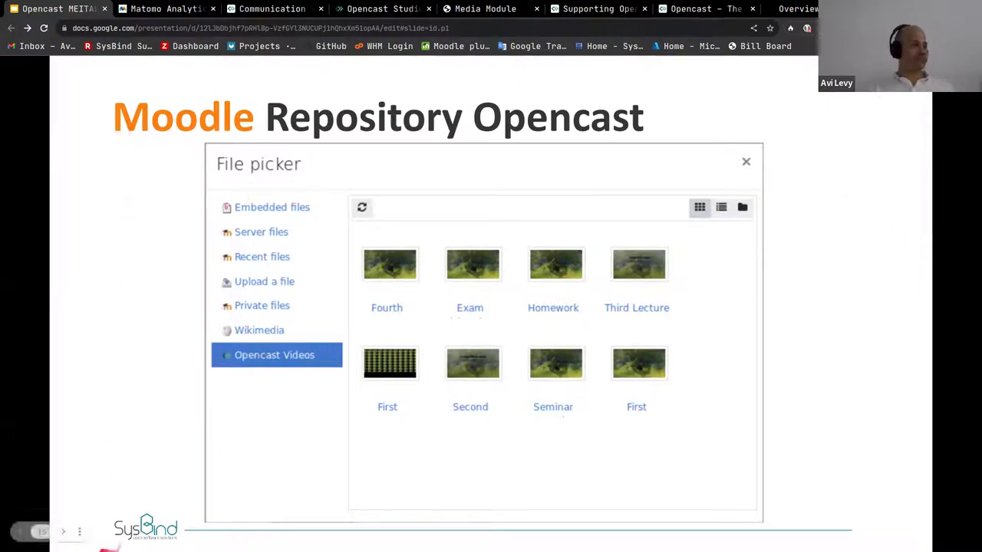
pyautogui.click(21, 533)
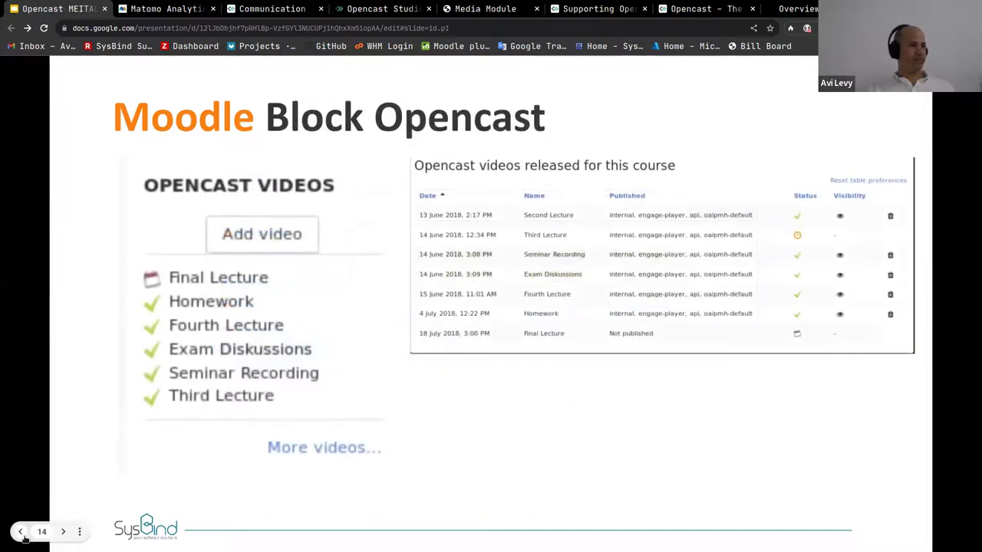
pyautogui.click(21, 535)
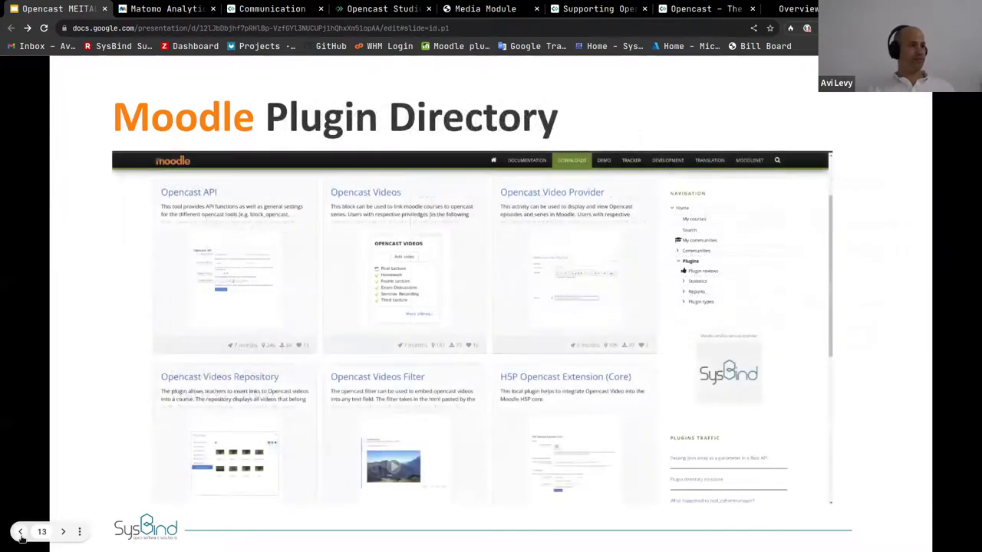
pyautogui.click(21, 533)
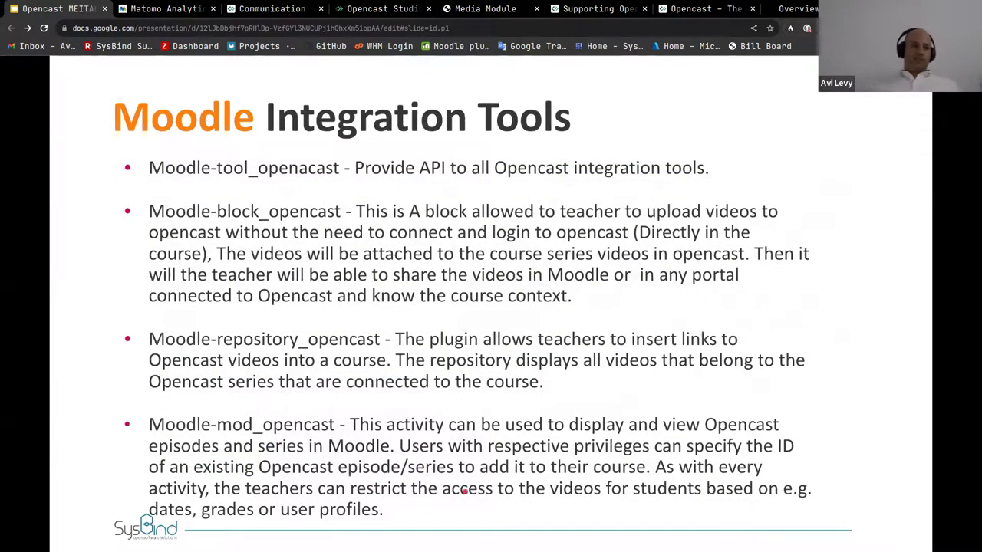
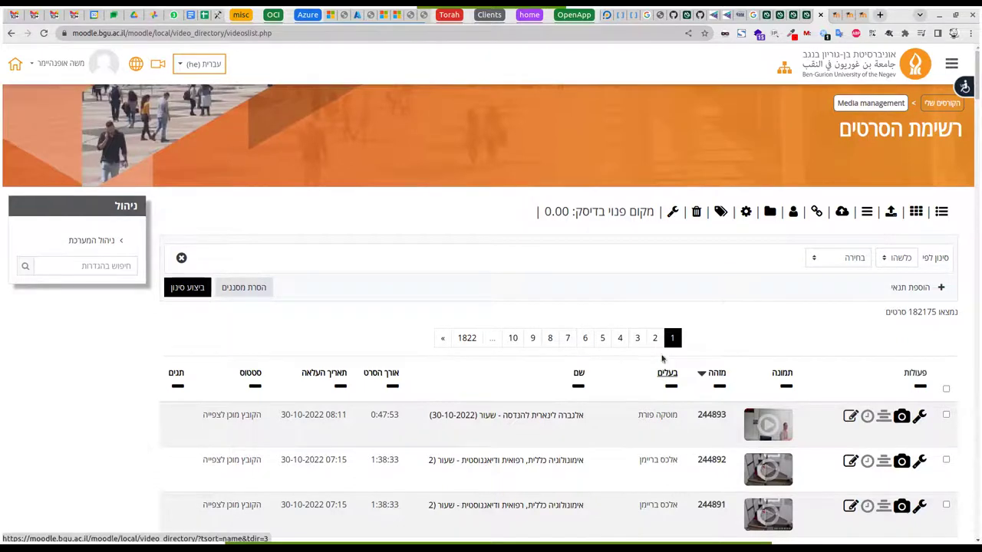
# - Look through the first page of the Ben-Gurion University Moodle video list and return to its beginning
pyautogui.scroll(-4, 662, 359)
pyautogui.scroll(-7, 664, 341)
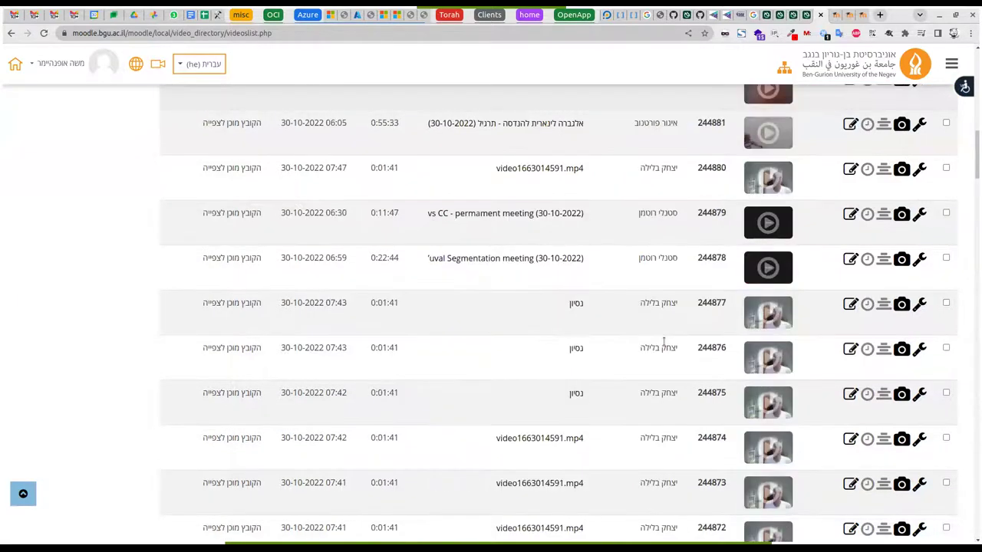
pyautogui.scroll(5, 664, 342)
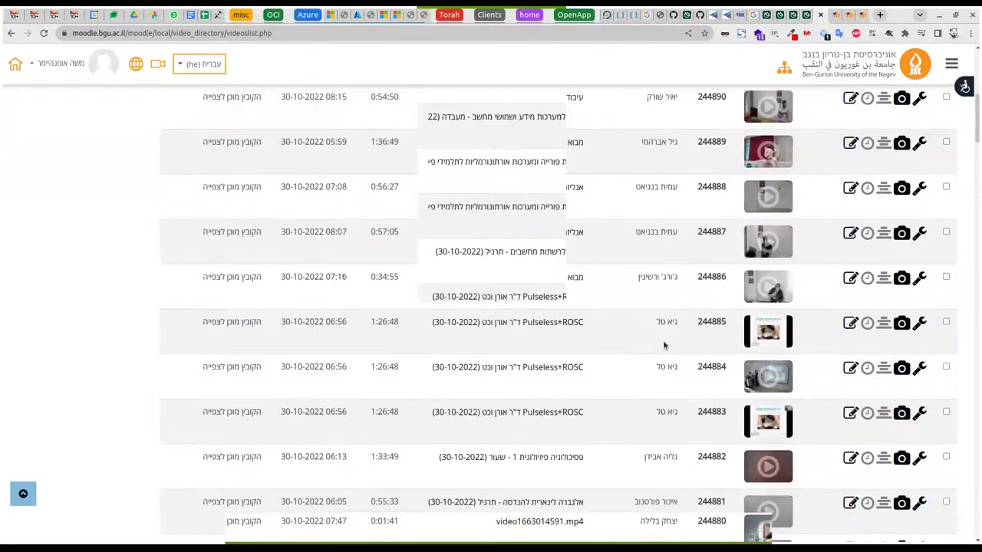
pyautogui.scroll(6, 665, 346)
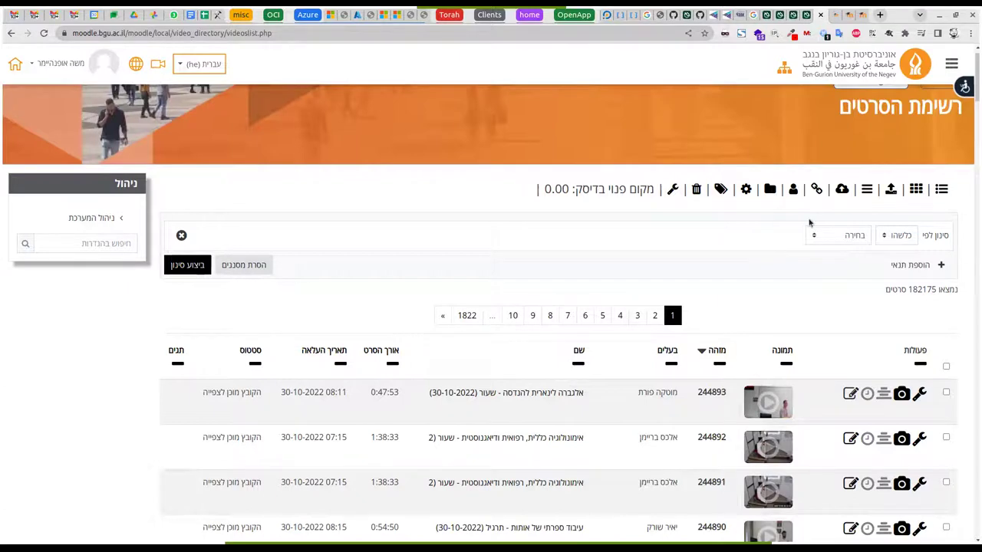
# - Switch to the course "אלגברה לינארית להנדסה סמ 1", open its Course media page and look over the listed videos
pyautogui.click(849, 17)
pyautogui.click(861, 16)
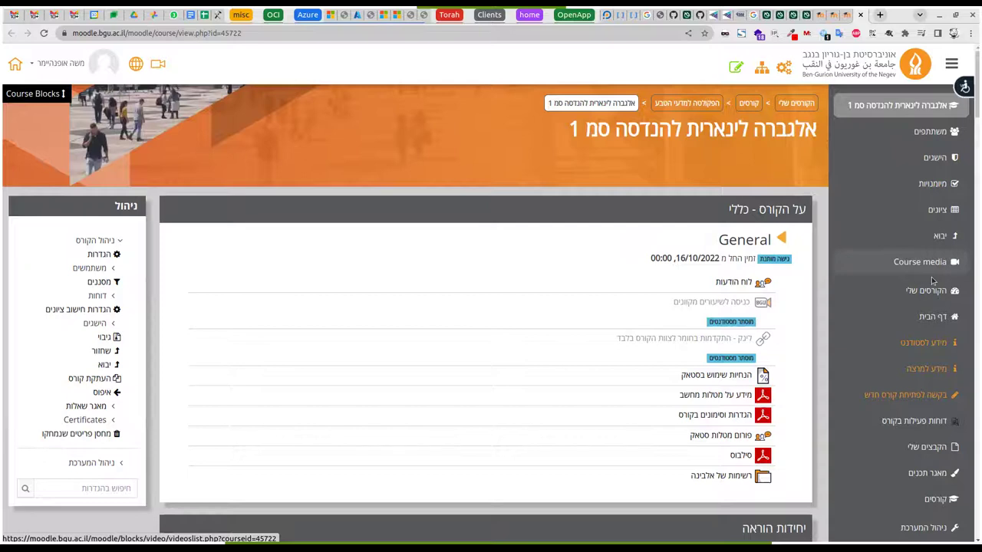
pyautogui.click(935, 263)
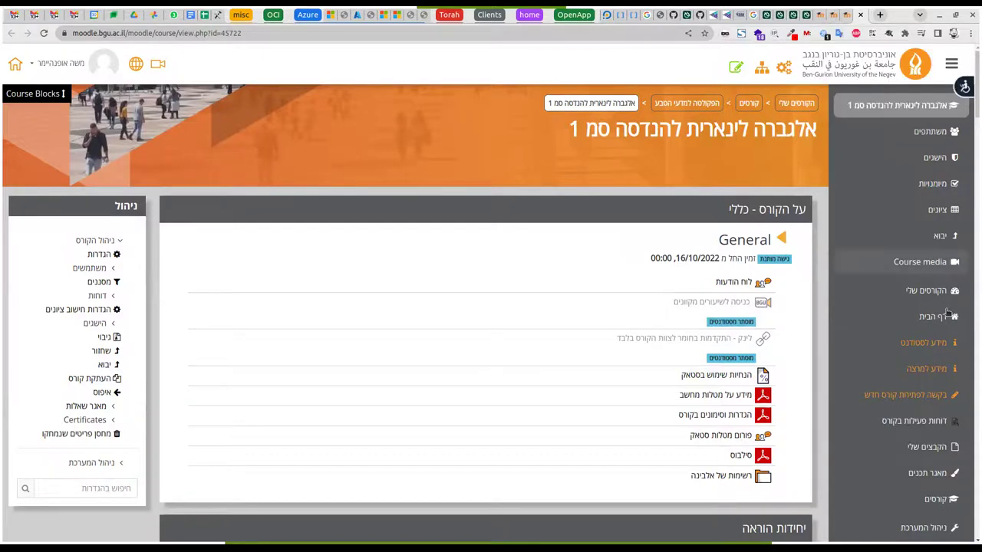
pyautogui.click(915, 269)
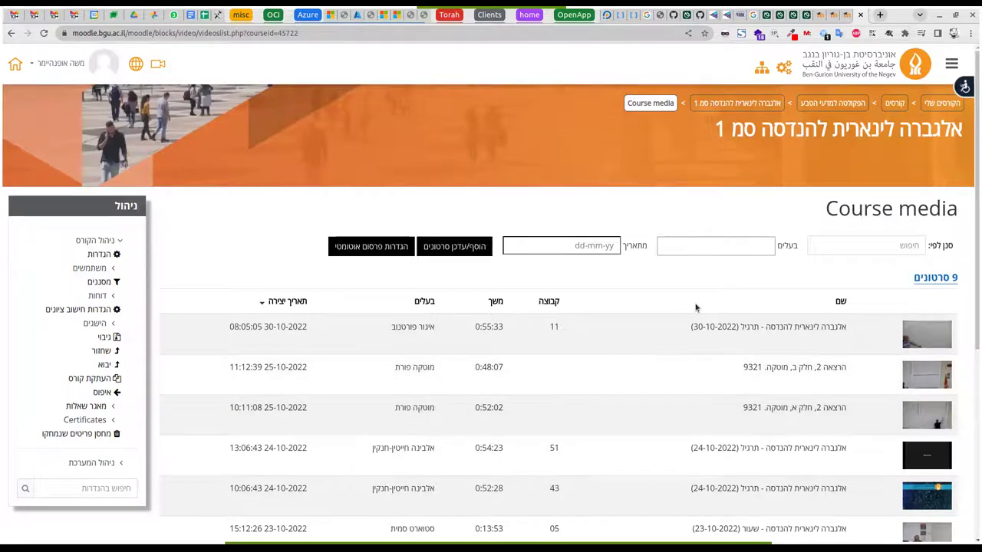
pyautogui.scroll(-1, 695, 307)
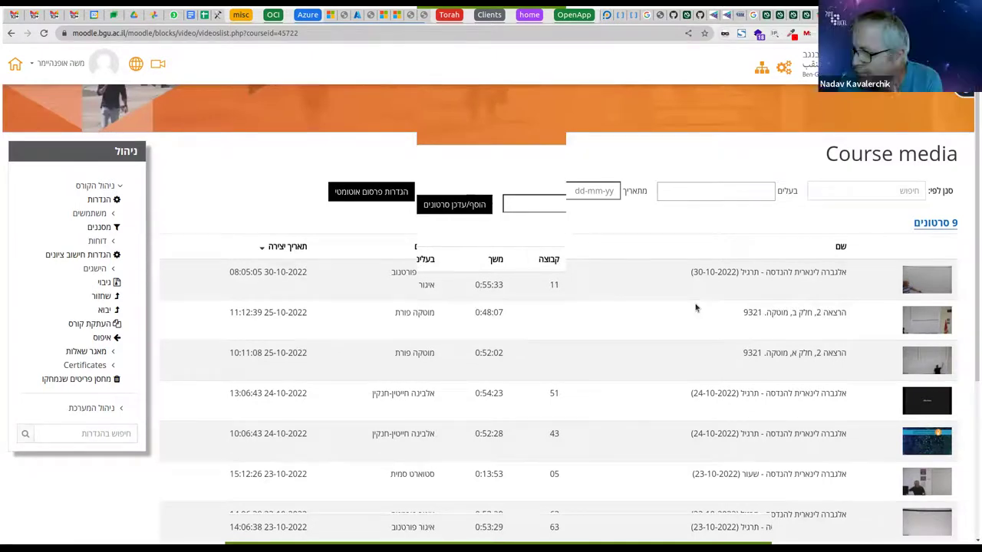
pyautogui.scroll(1, 697, 308)
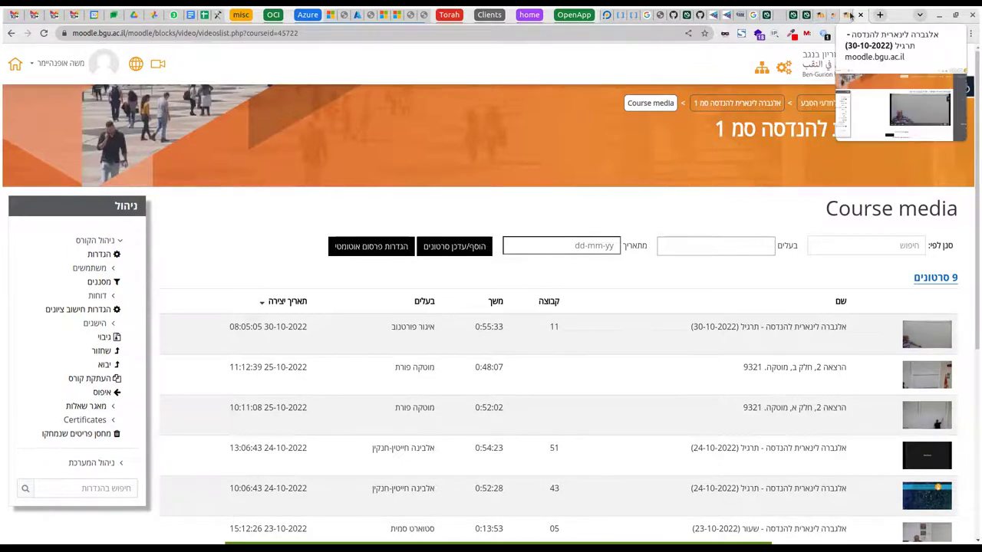
# - Open the linear algebra exercise recording of 30-10-2022 and save a bookmark named "קטעחשוב" at 00:15:06
pyautogui.click(850, 16)
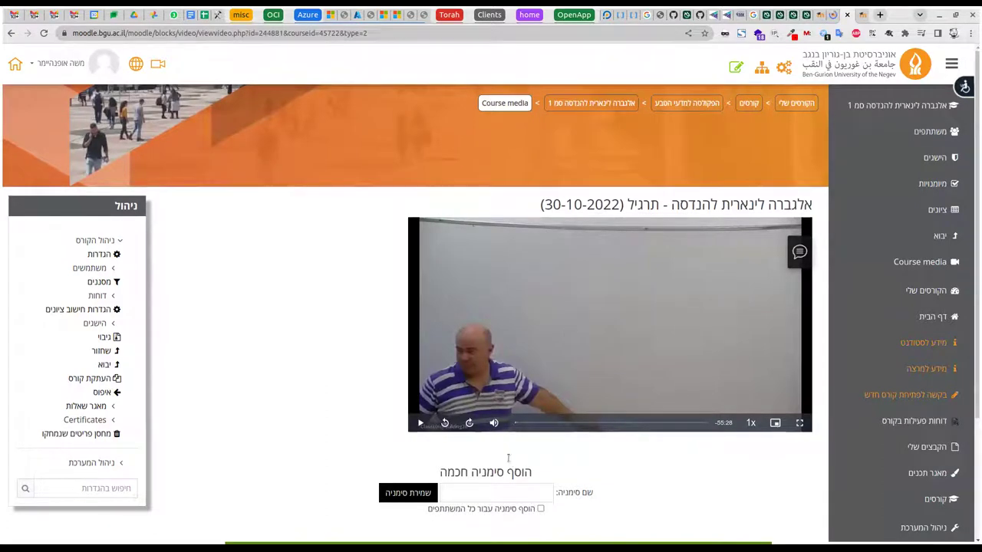
pyautogui.click(497, 493)
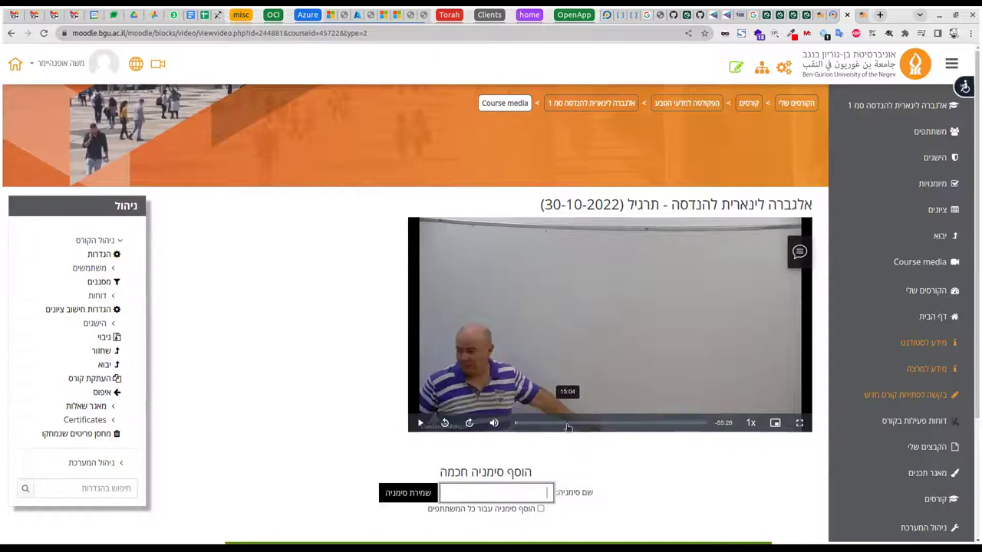
pyautogui.click(567, 424)
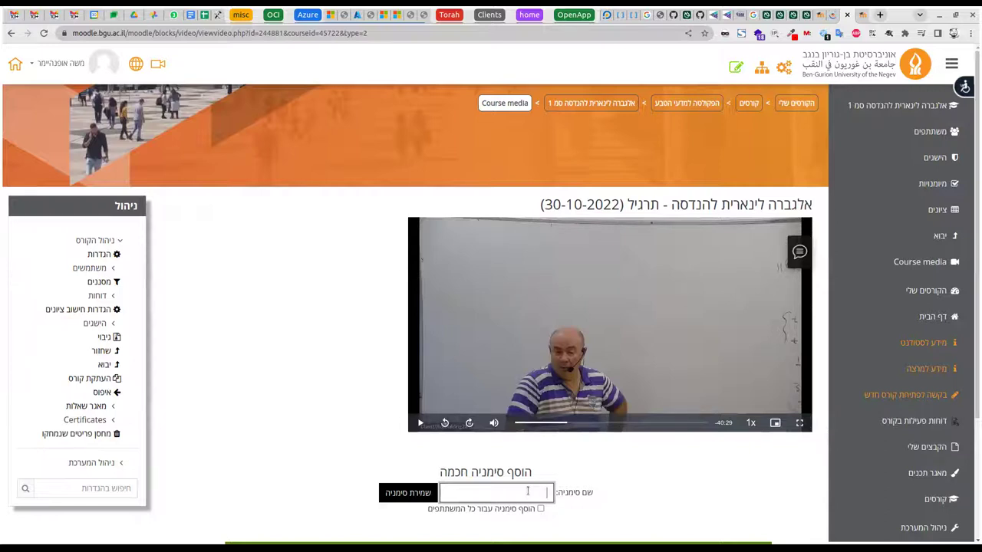
pyautogui.write('קטעחשוב')
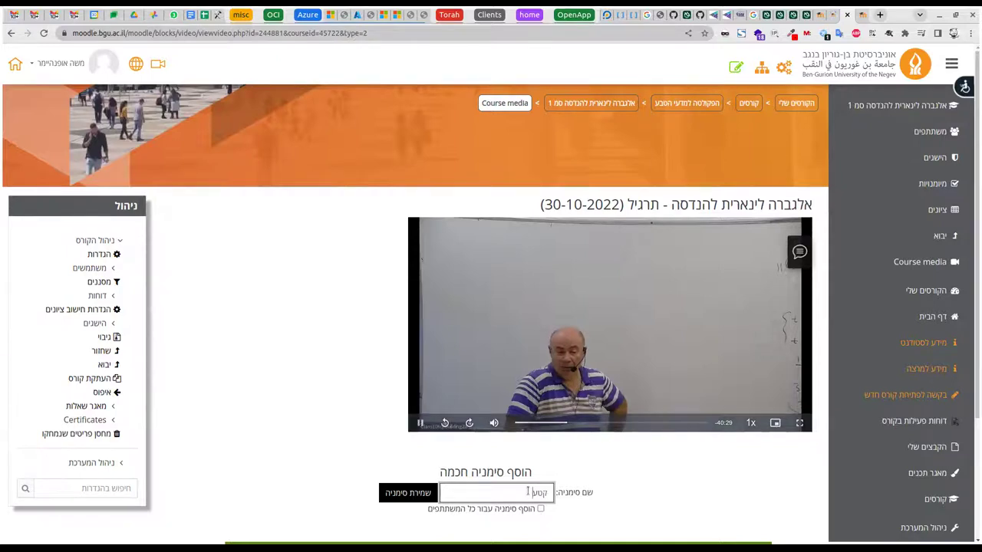
pyautogui.click(408, 494)
pyautogui.click(421, 423)
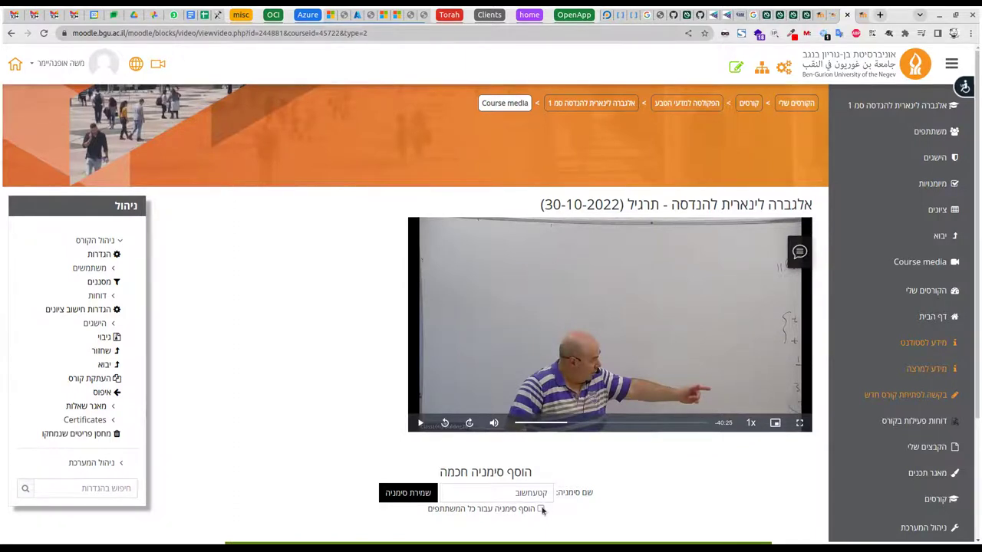
pyautogui.press('Return')
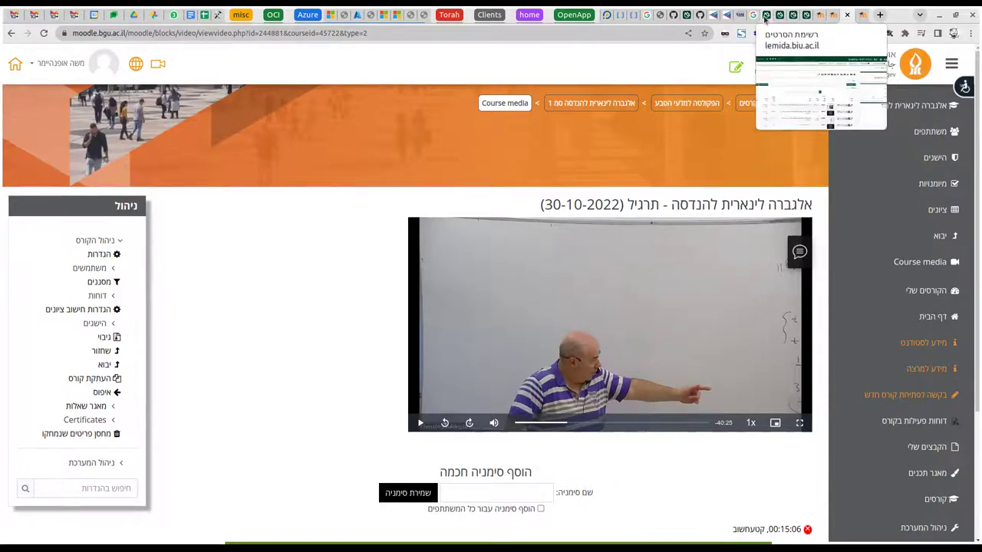
# - Switch to the Bar-e-learn site and view its video list, a video activity and the video block on the "בדיקת יומן" course page
pyautogui.click(765, 16)
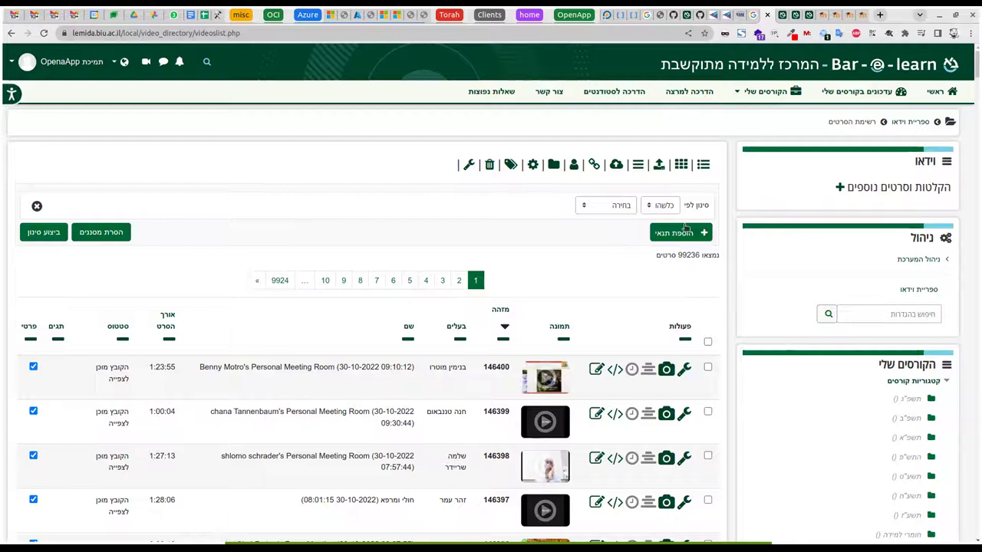
pyautogui.click(781, 15)
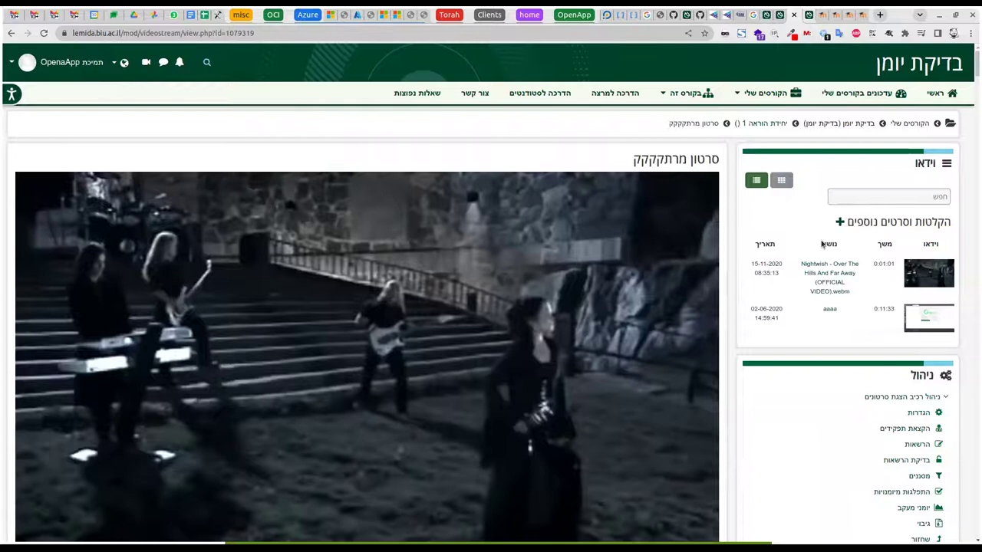
pyautogui.click(836, 216)
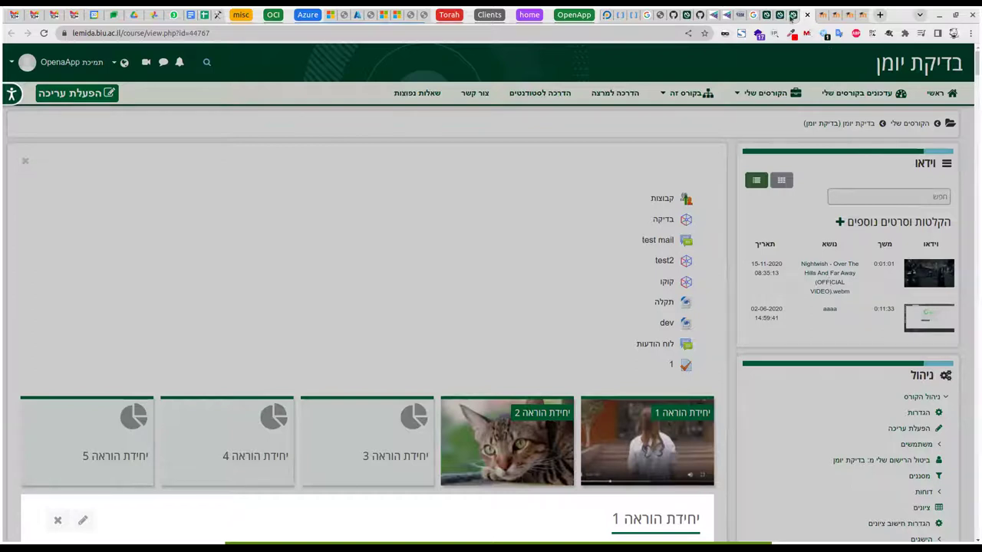
pyautogui.moveTo(791, 17)
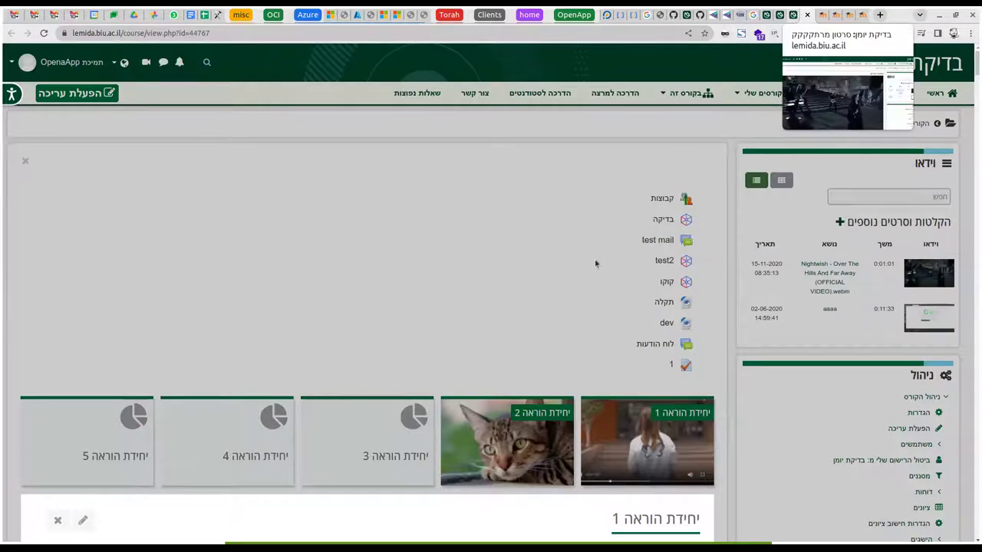
# - Open the video activity "סרטון מרתקקקק" in the first unit of the "בדיקת יומן" course and look over its player and smart bookmarks
pyautogui.click(788, 15)
pyautogui.click(809, 15)
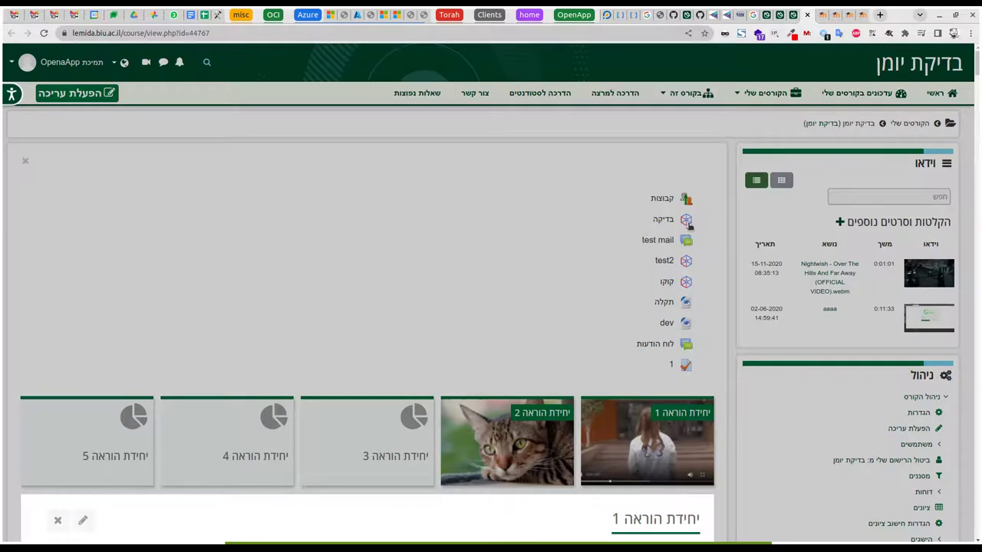
pyautogui.scroll(-4, 686, 228)
pyautogui.scroll(-1, 686, 229)
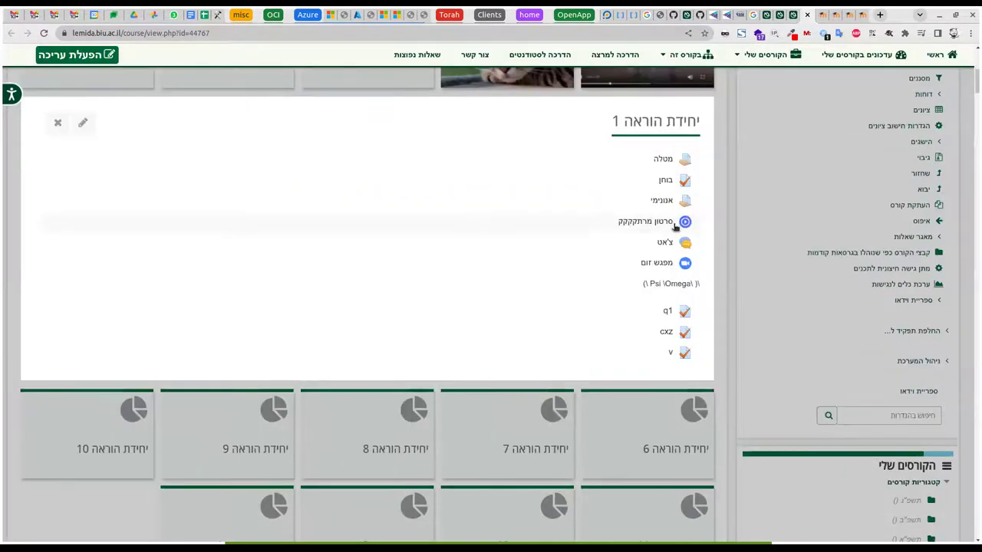
pyautogui.click(646, 222)
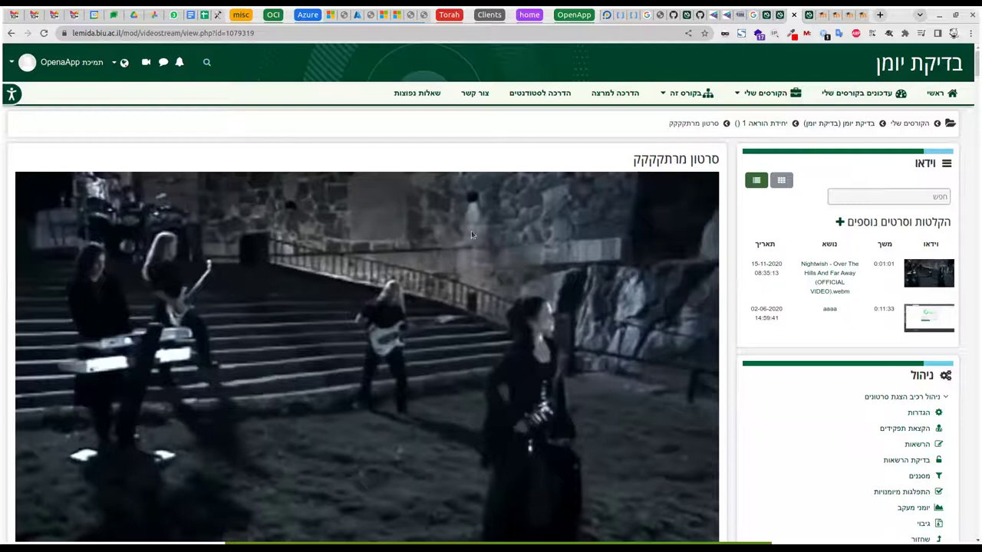
pyautogui.scroll(-3, 530, 202)
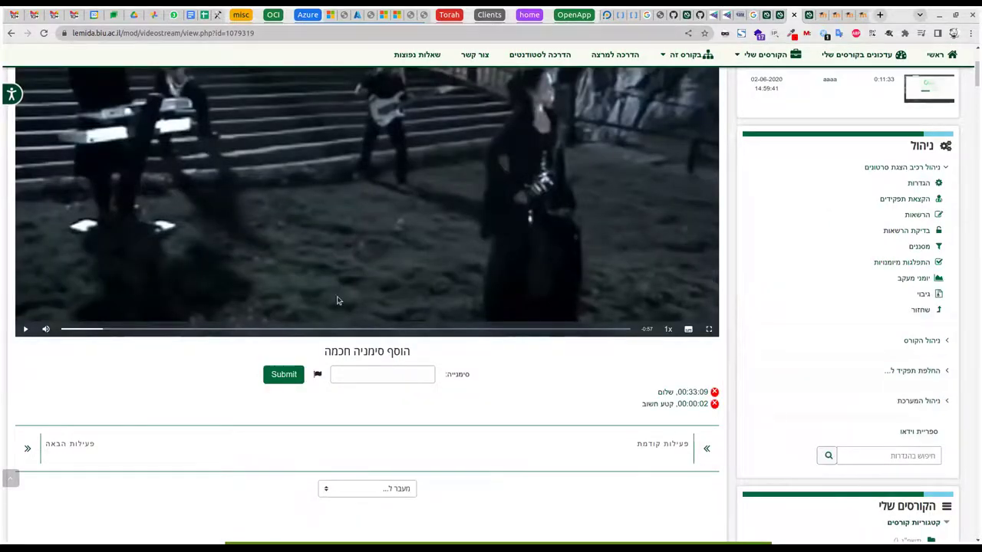
pyautogui.scroll(3, 230, 345)
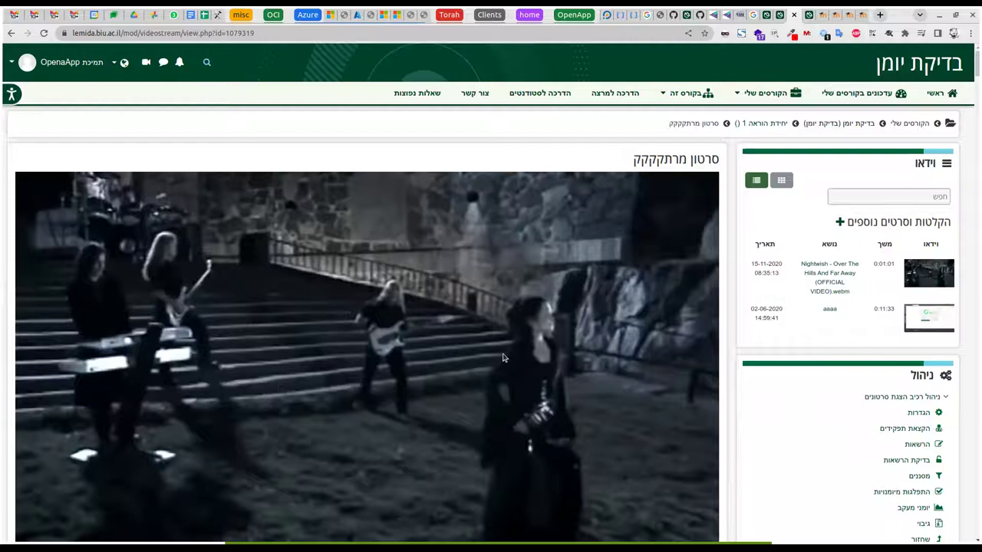
pyautogui.scroll(-1, 504, 358)
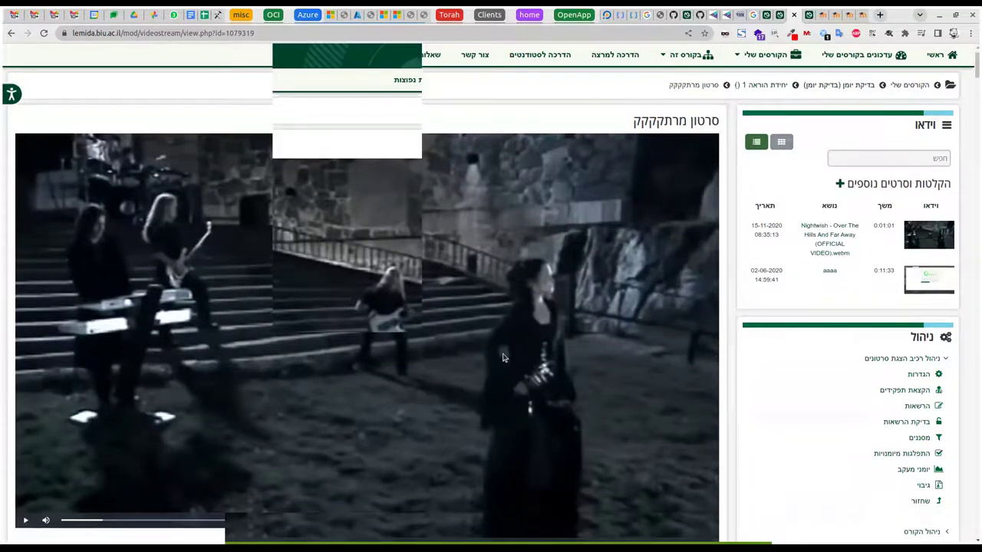
pyautogui.scroll(-3, 503, 357)
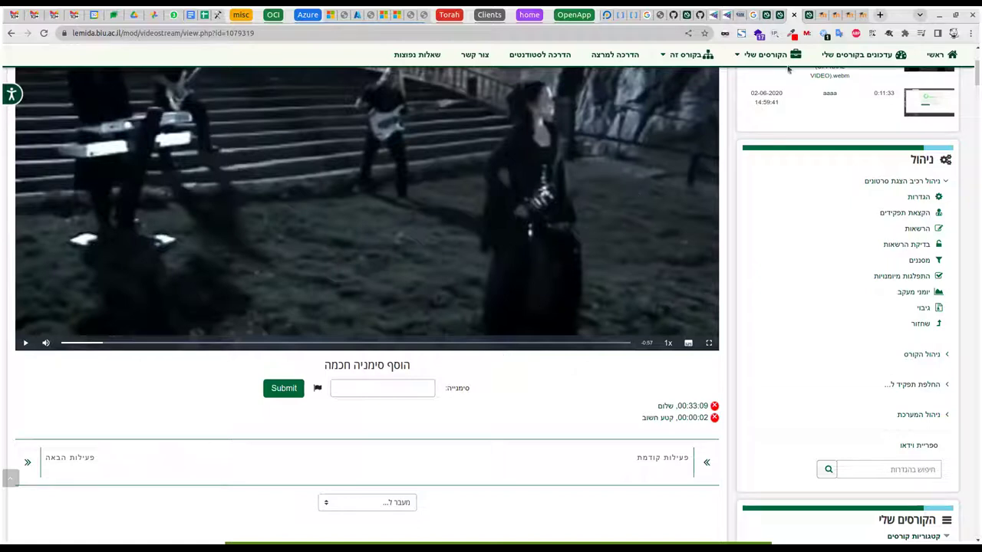
pyautogui.moveTo(740, 55)
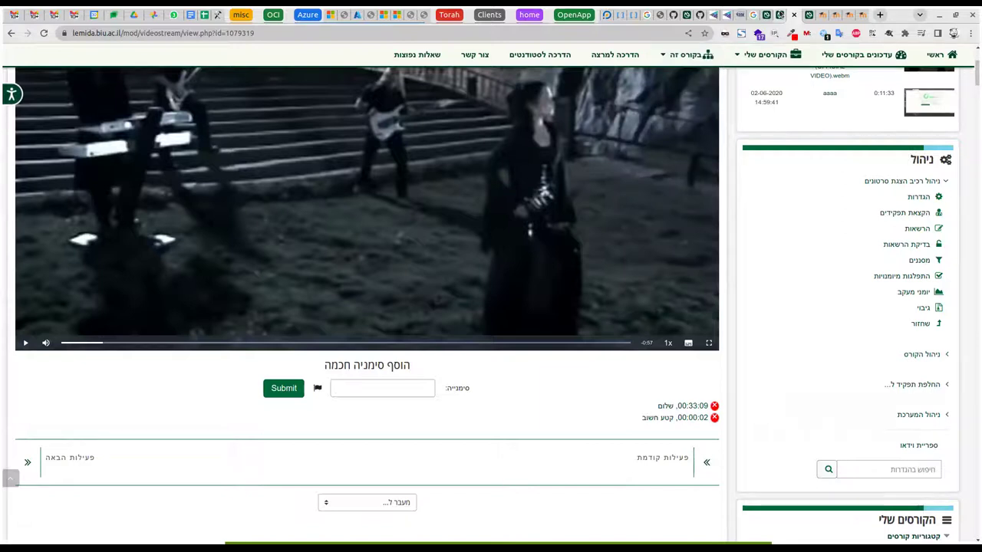
# - Switch to the video studio page for the personal meeting room recording of 30-10-2022 and open its "קיצוץ הסרט" trimming tool
pyautogui.click(779, 15)
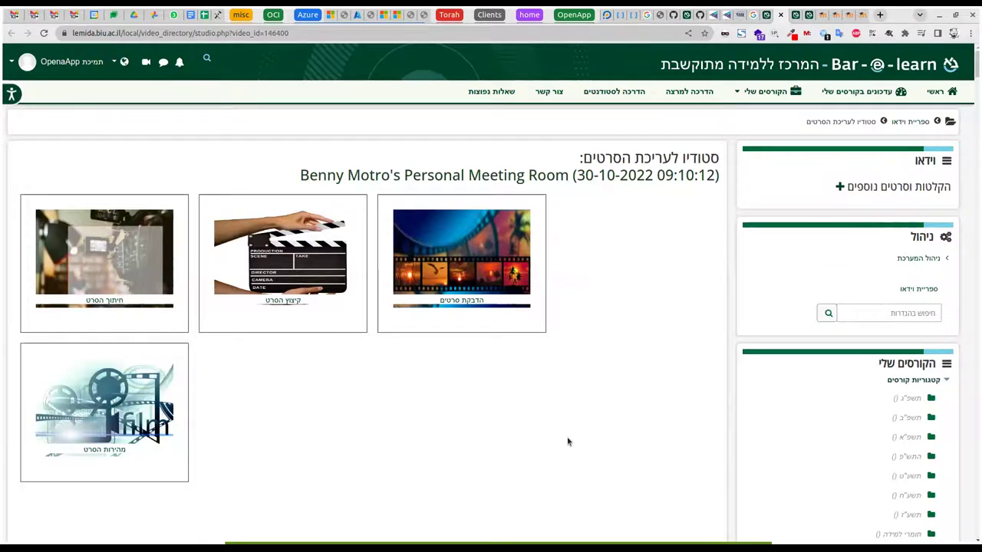
pyautogui.press('F5')
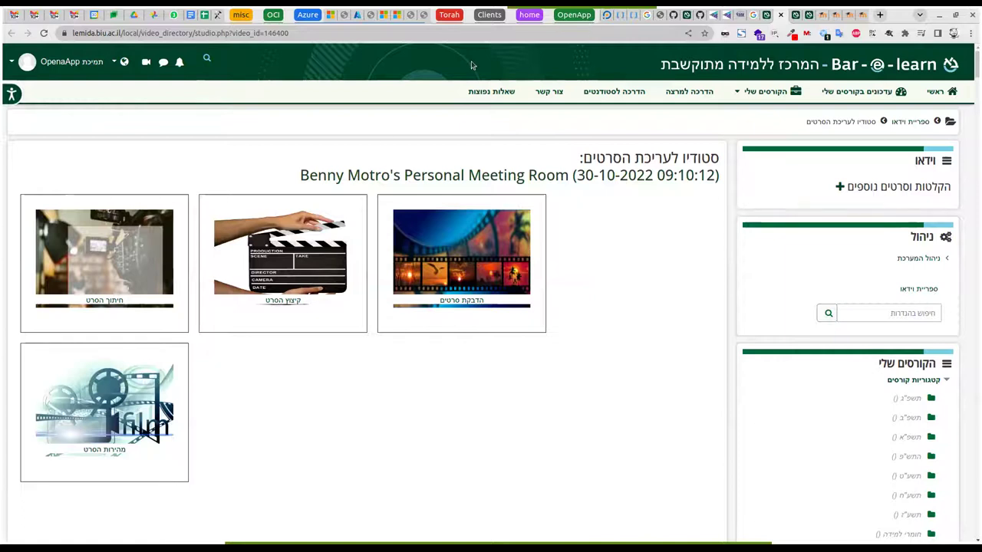
pyautogui.click(299, 274)
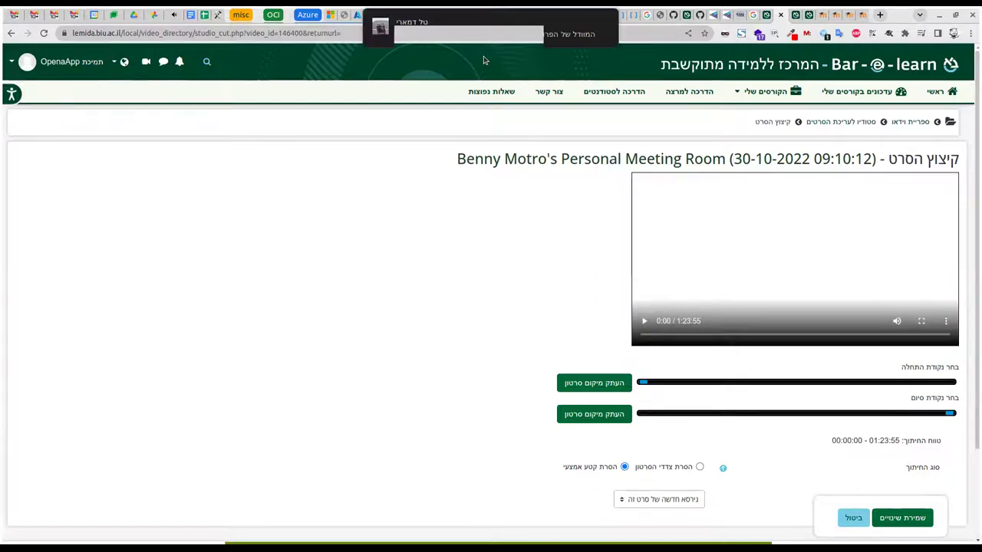
pyautogui.click(600, 21)
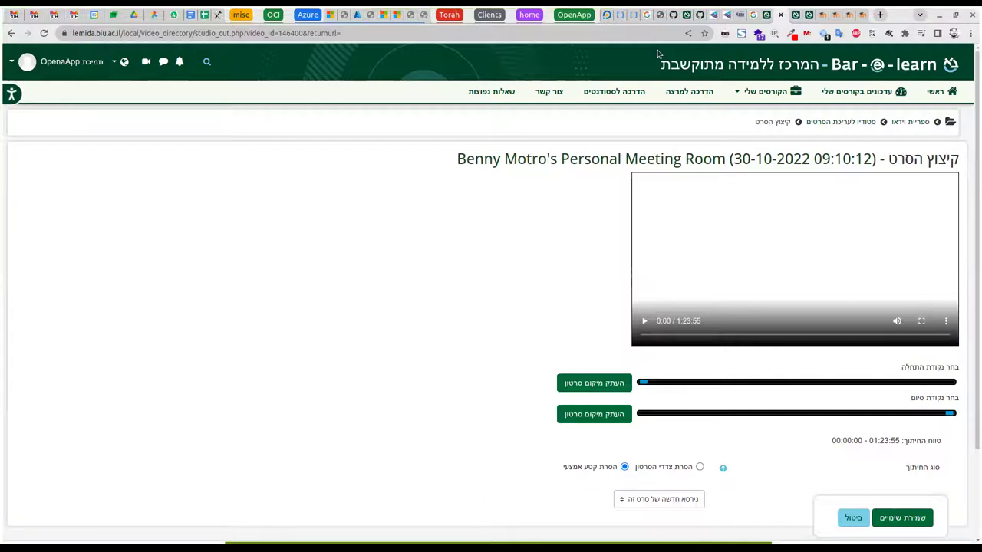
# - Set the cut range to 00:20:42–00:47:13 with "הסרת קטע אמצעי", and check the save options, keeping "גירסא חדשה של סרט זה"
pyautogui.click(720, 383)
pyautogui.click(815, 415)
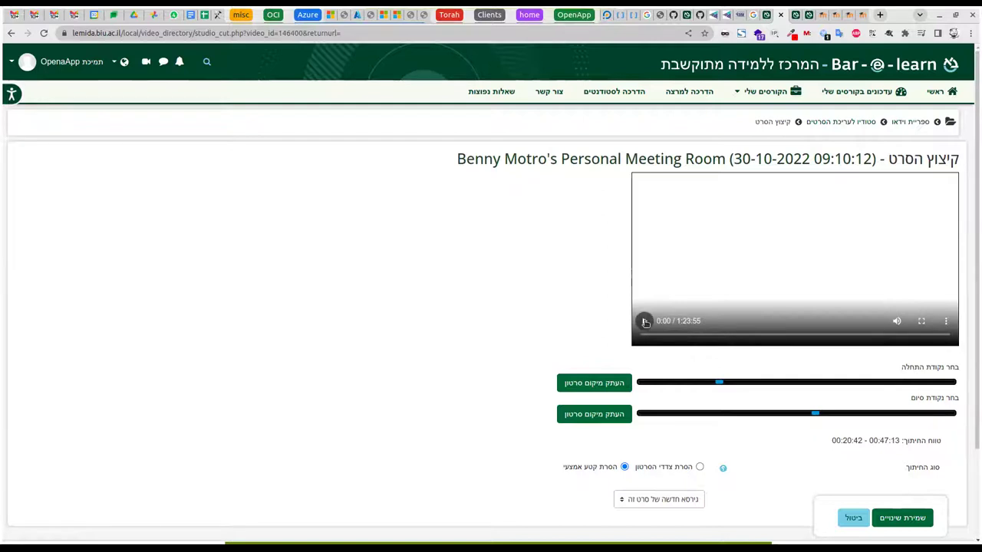
pyautogui.click(699, 467)
pyautogui.click(625, 467)
pyautogui.scroll(-3, 660, 406)
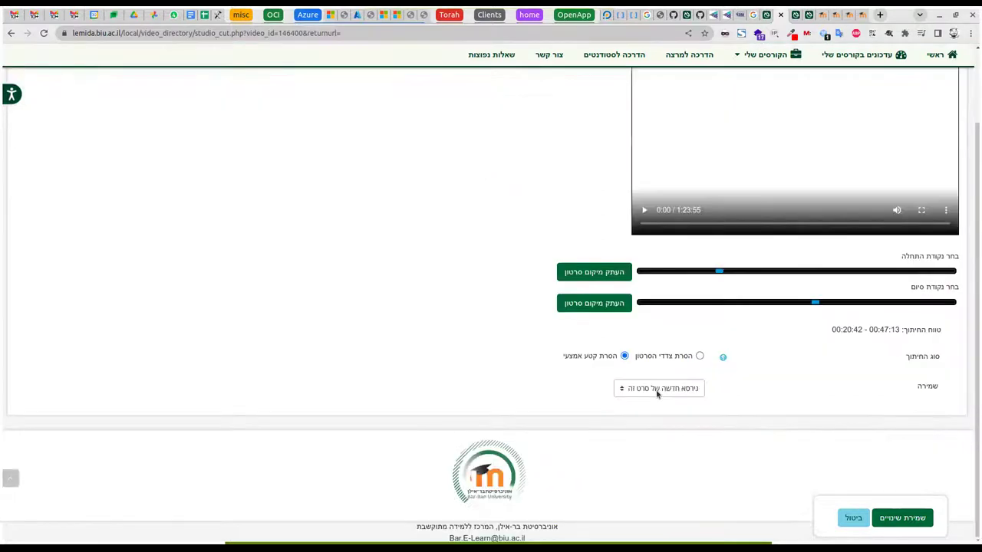
pyautogui.click(656, 390)
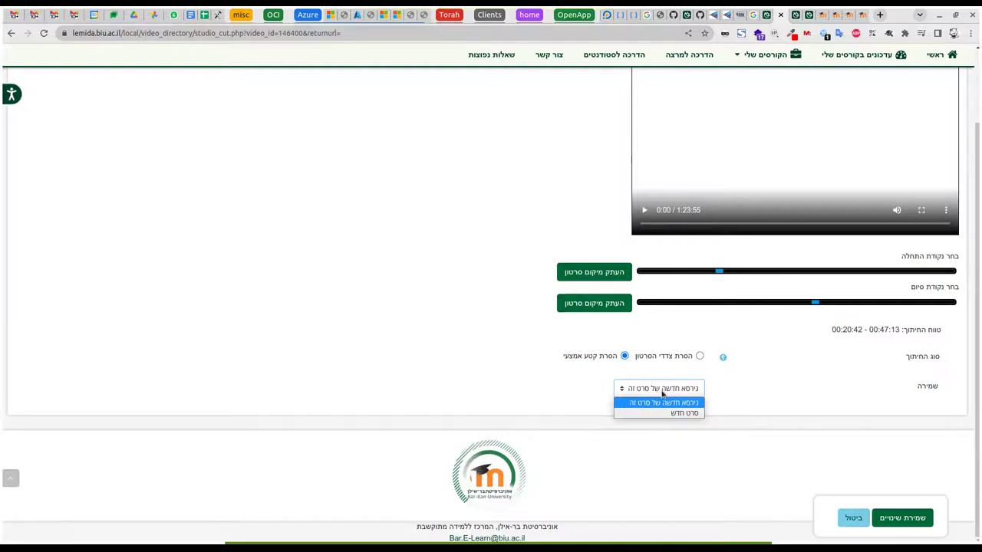
pyautogui.click(858, 366)
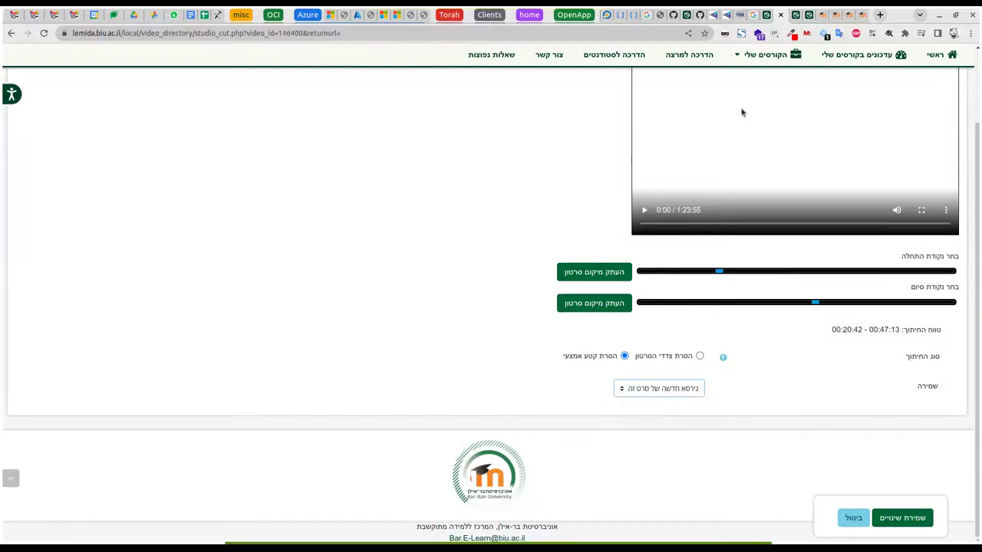
pyautogui.scroll(2, 742, 110)
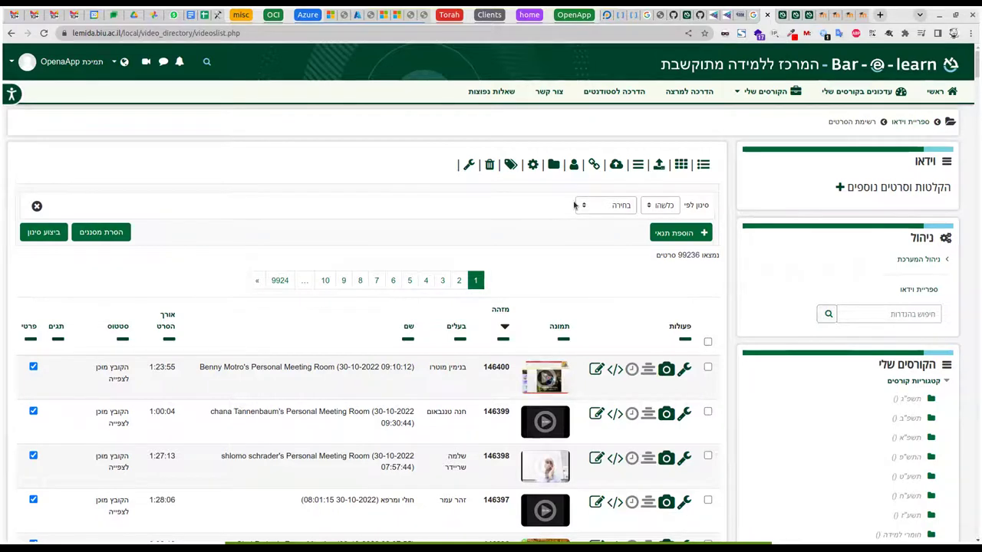
# - Open the video directory plugin's settings from the video list and examine the tool path, streaming server, speech-to-text and group options
pyautogui.click(534, 165)
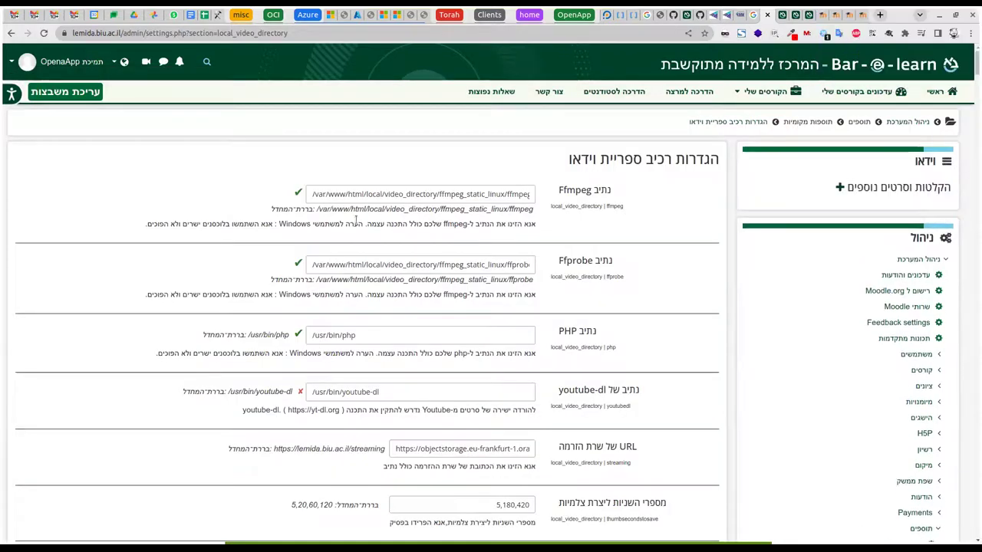
pyautogui.scroll(-1, 303, 298)
pyautogui.scroll(-4, 304, 297)
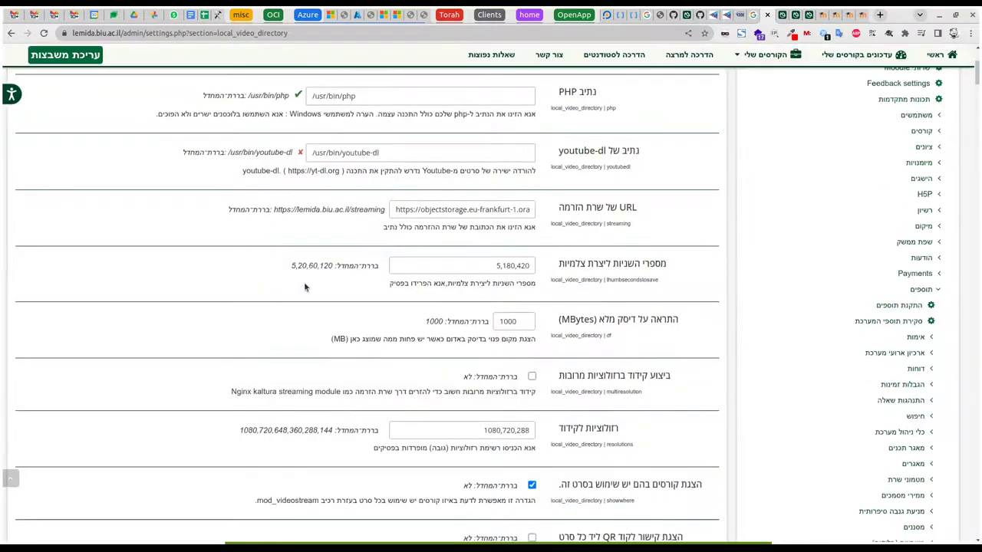
pyautogui.scroll(-15, 305, 287)
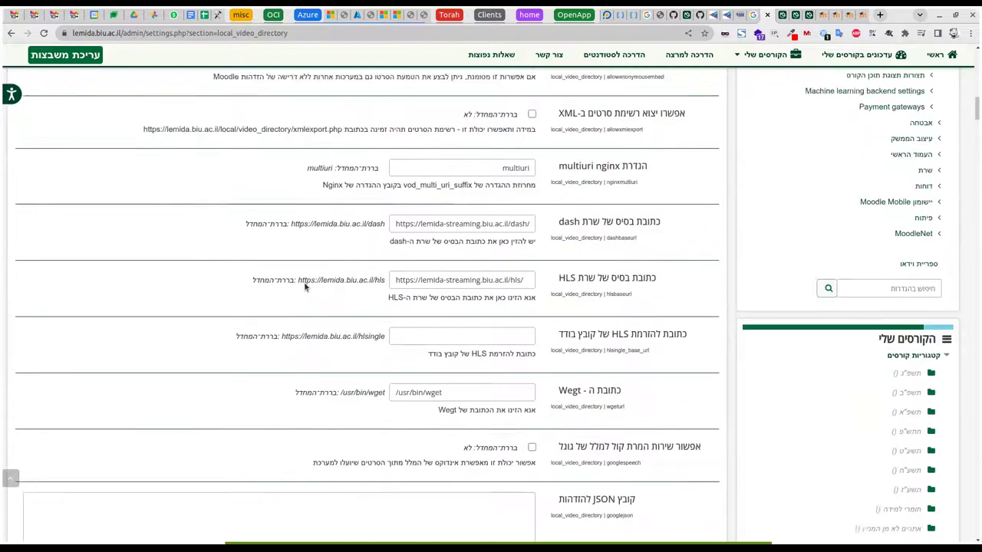
pyautogui.scroll(-2, 306, 284)
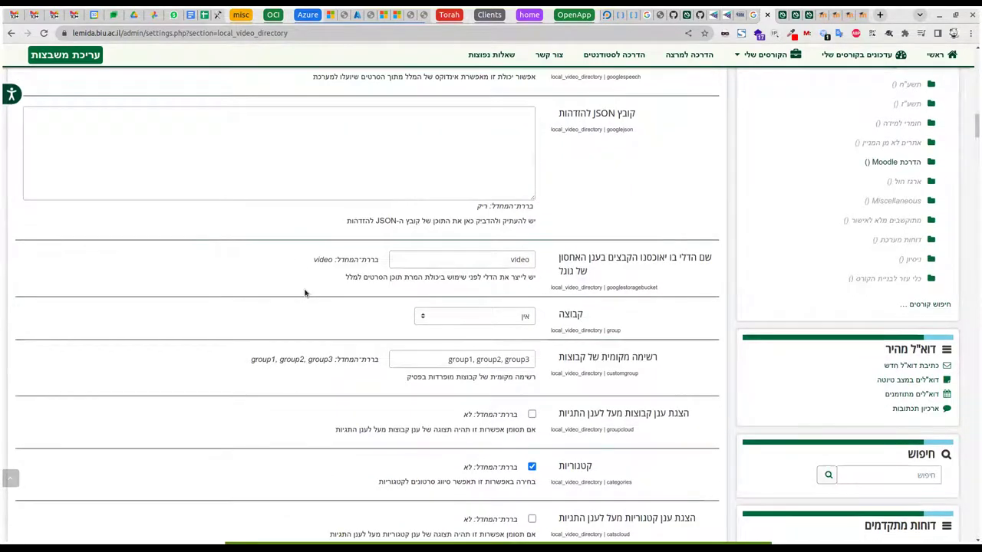
pyautogui.scroll(1, 304, 288)
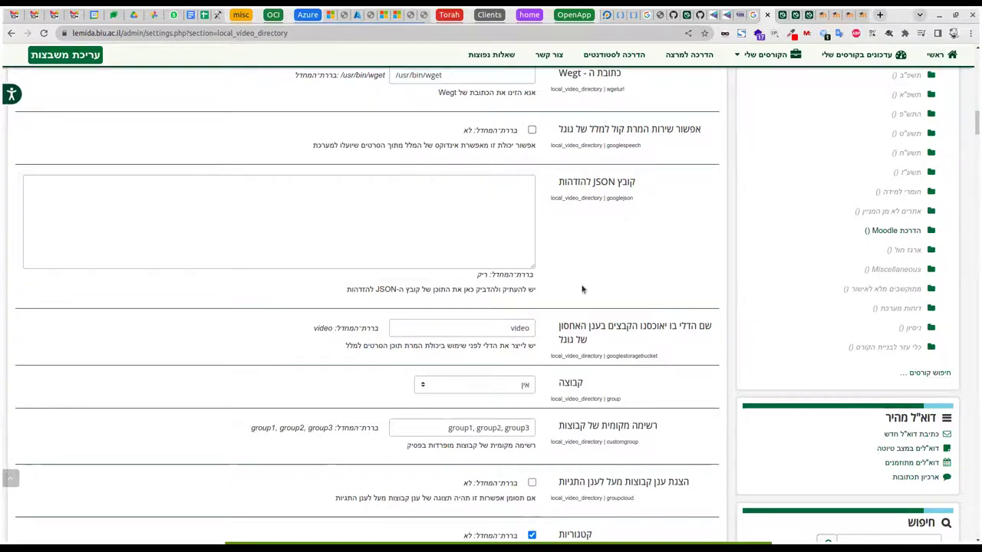
pyautogui.scroll(-1, 581, 289)
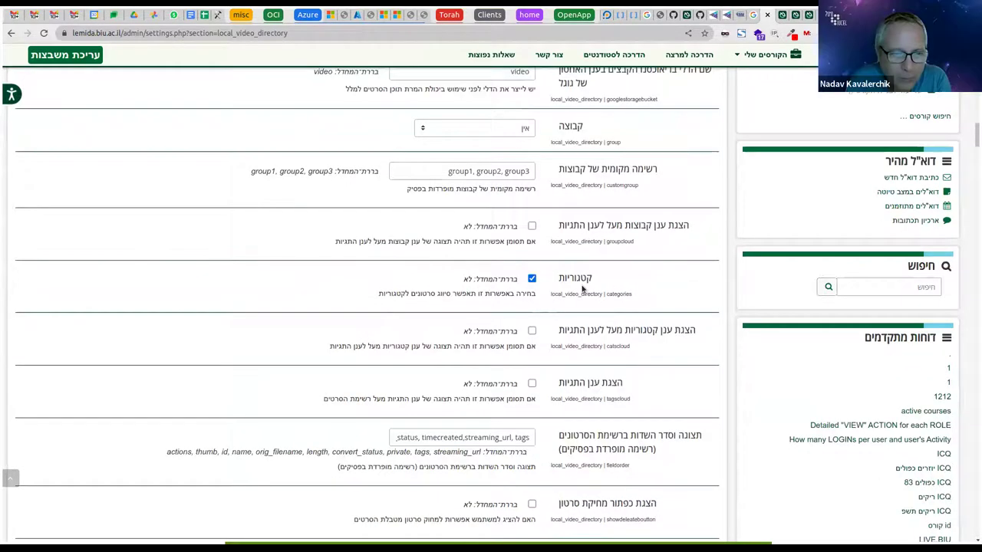
# - Examine the video directory's list display, portal, versioning, studio and role assignment settings down to the Zoom section, and go back up
pyautogui.scroll(-3, 582, 288)
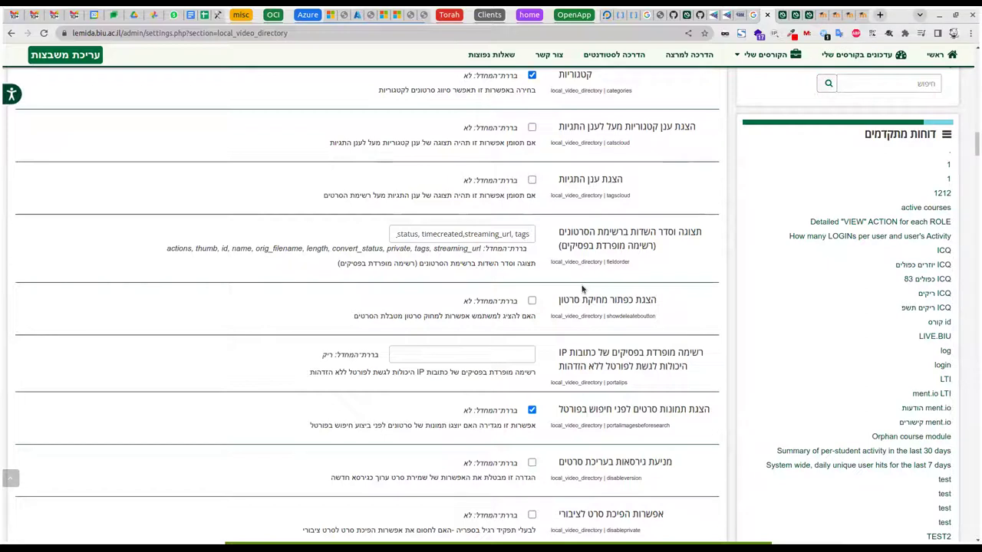
pyautogui.scroll(-3, 583, 288)
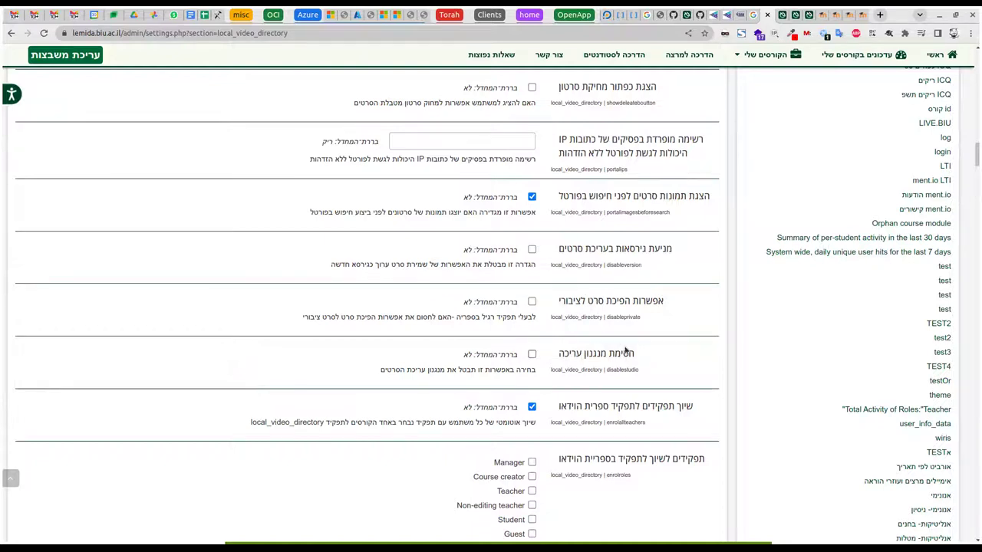
pyautogui.scroll(-3, 626, 350)
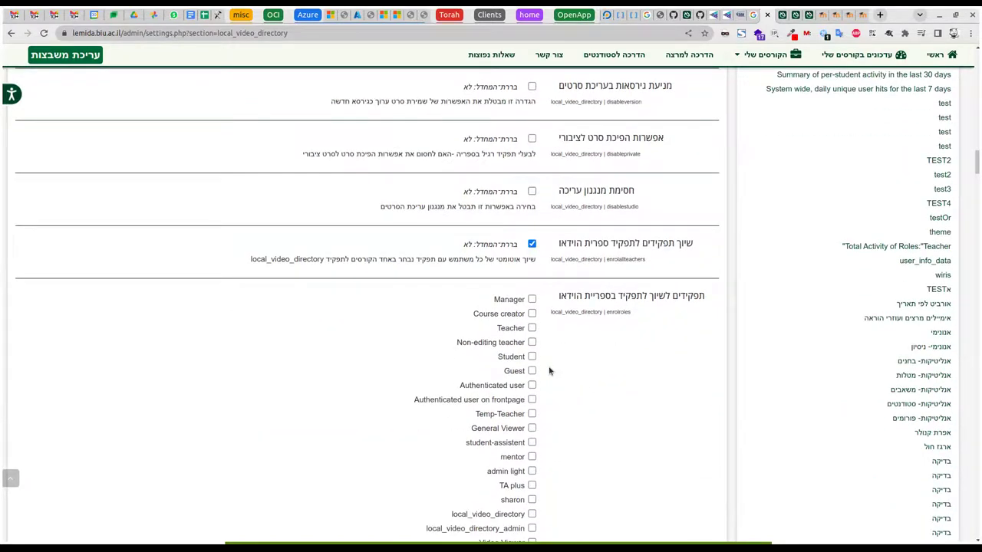
pyautogui.scroll(-4, 549, 371)
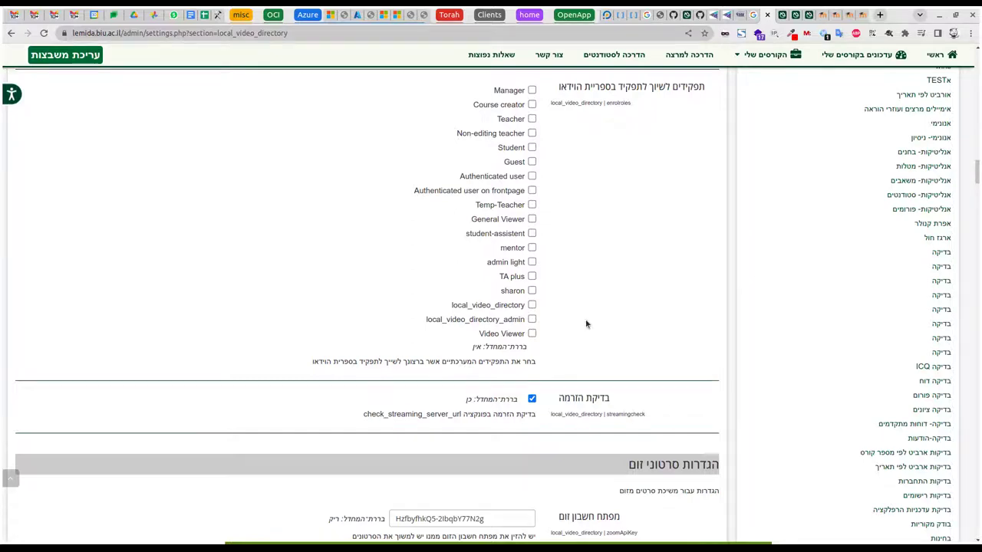
pyautogui.scroll(-3, 586, 324)
pyautogui.scroll(2, 587, 324)
pyautogui.scroll(15, 586, 324)
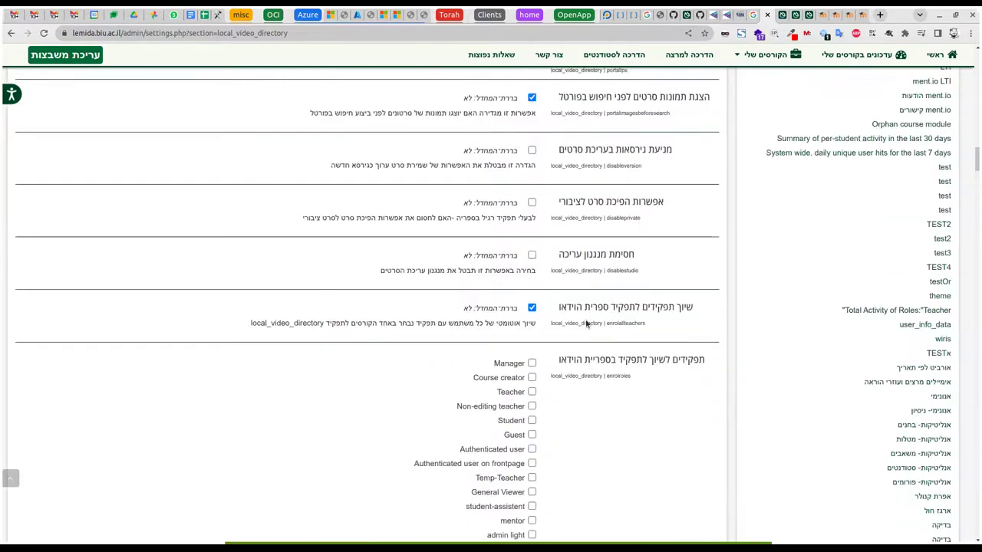
pyautogui.scroll(10, 586, 323)
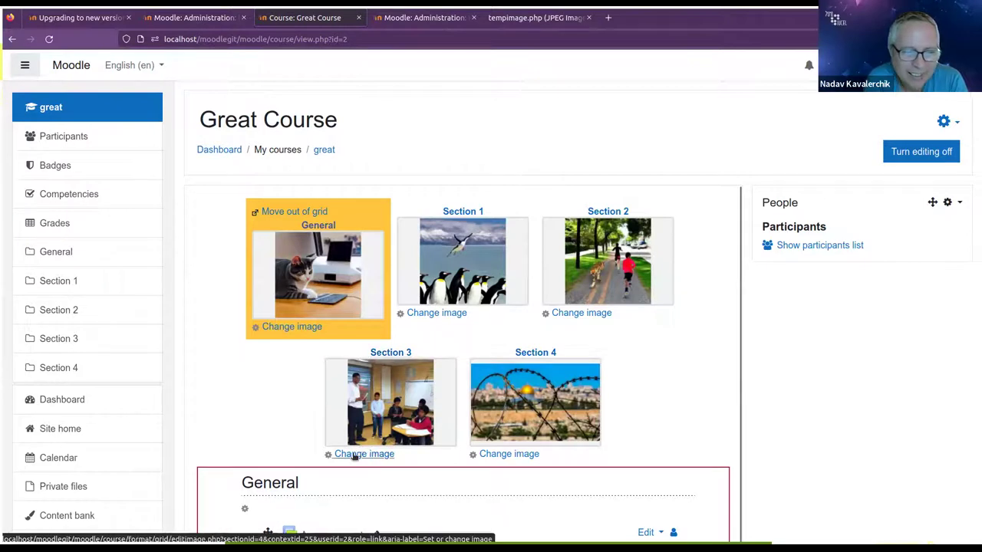
# - Start changing Section 4's image in Great Course and generate AI Text to Image suggestions for "airplane taking off from airport"
pyautogui.click(536, 451)
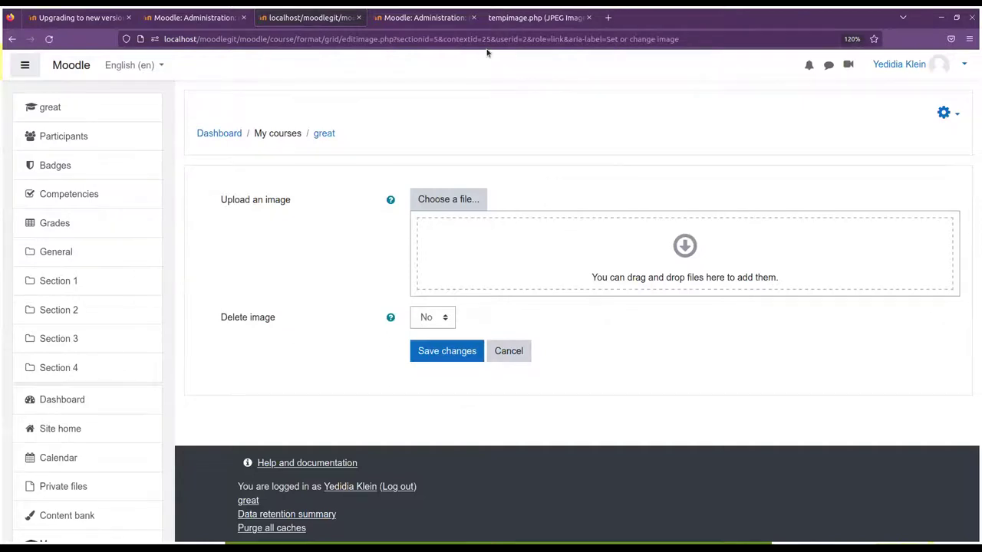
pyautogui.click(436, 203)
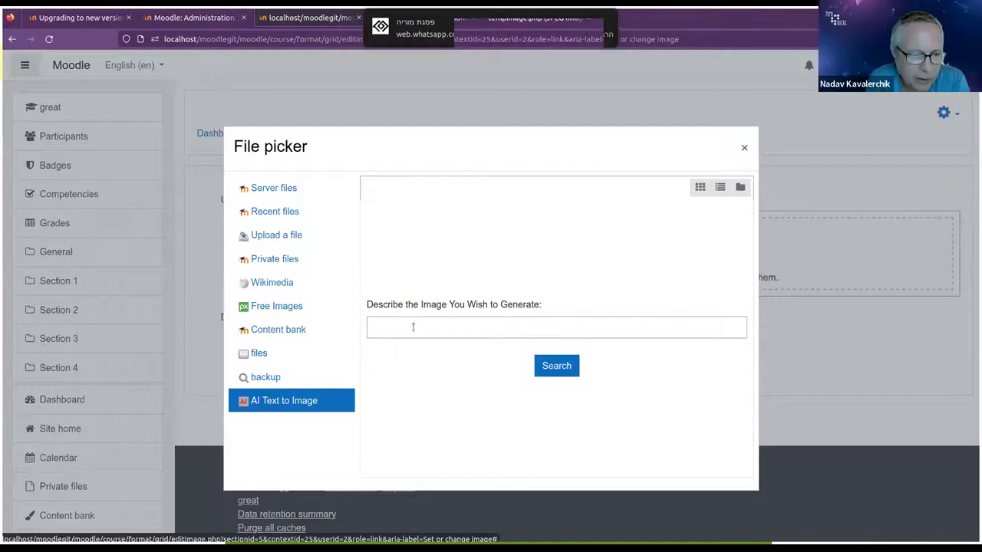
pyautogui.click(412, 327)
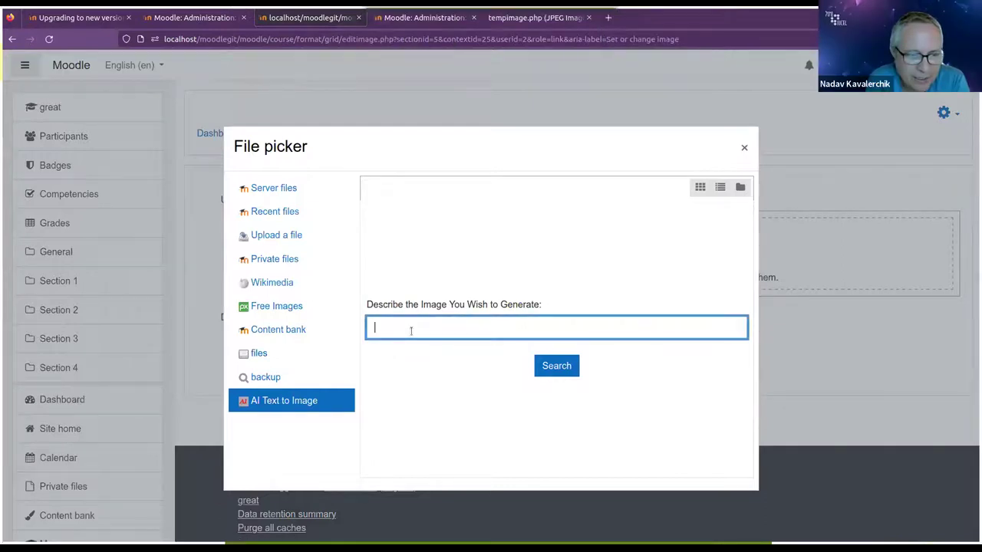
pyautogui.write('ר')
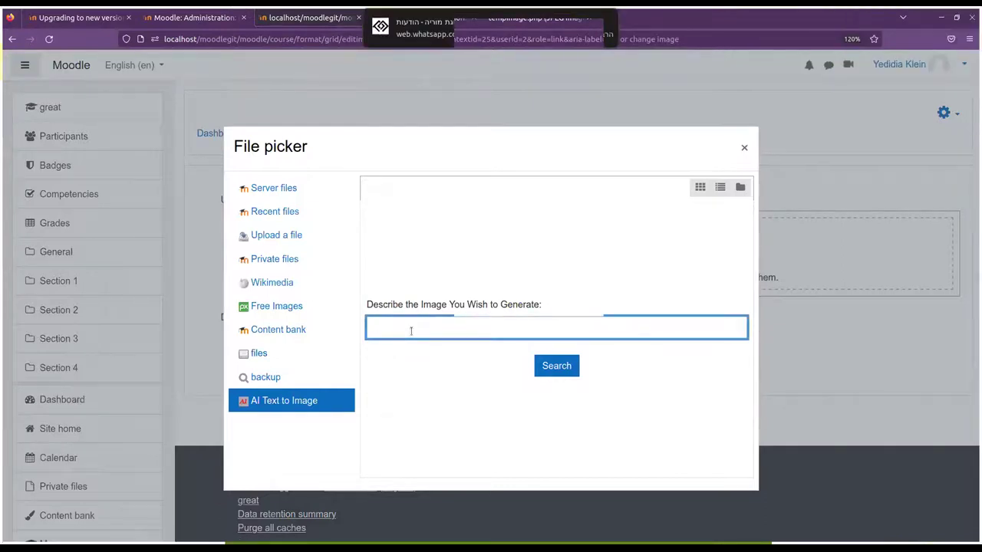
pyautogui.click(412, 333)
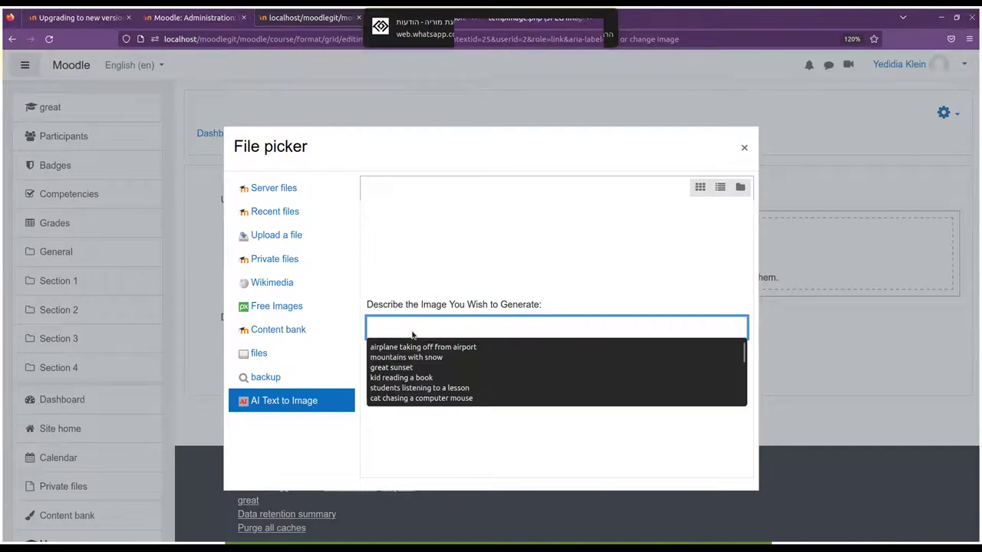
pyautogui.click(413, 349)
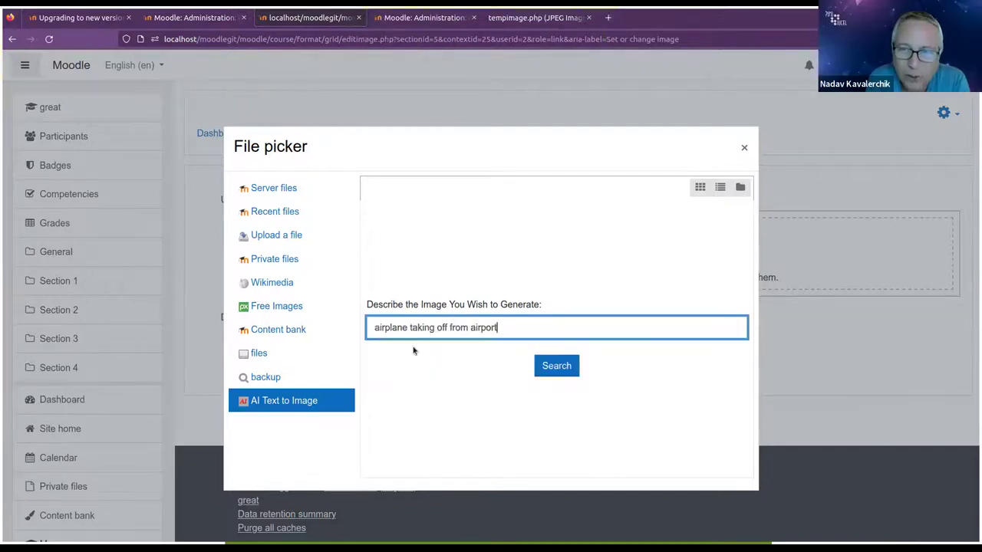
pyautogui.click(550, 367)
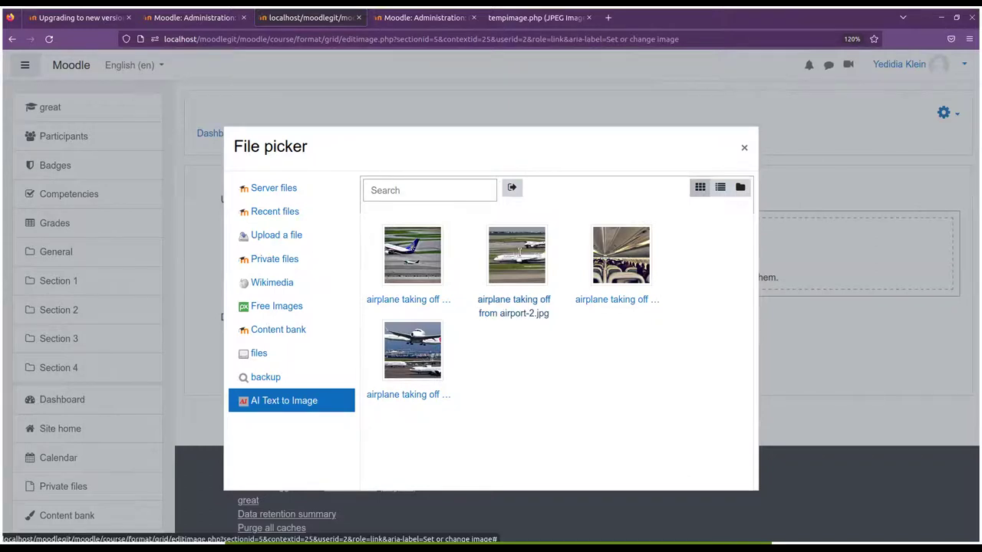
# - Choose the generated file "airplane taking off from airport-2.jpg" and save it as Section 4's image
pyautogui.click(520, 253)
pyautogui.click(394, 350)
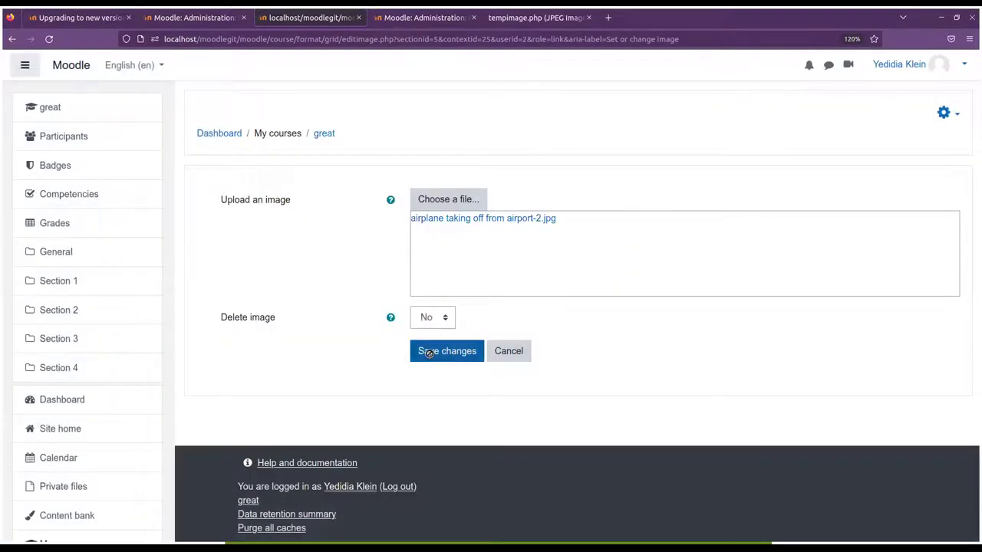
pyautogui.click(429, 352)
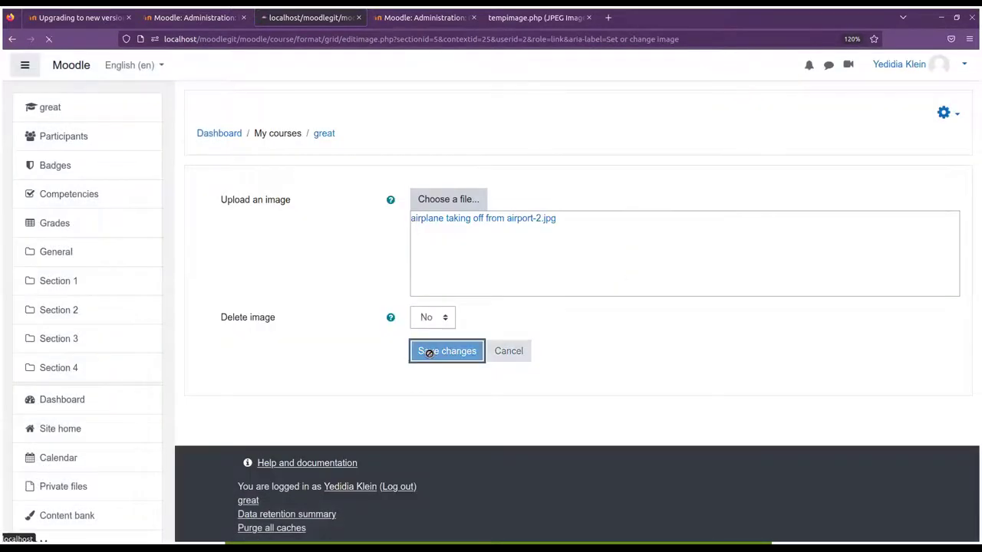
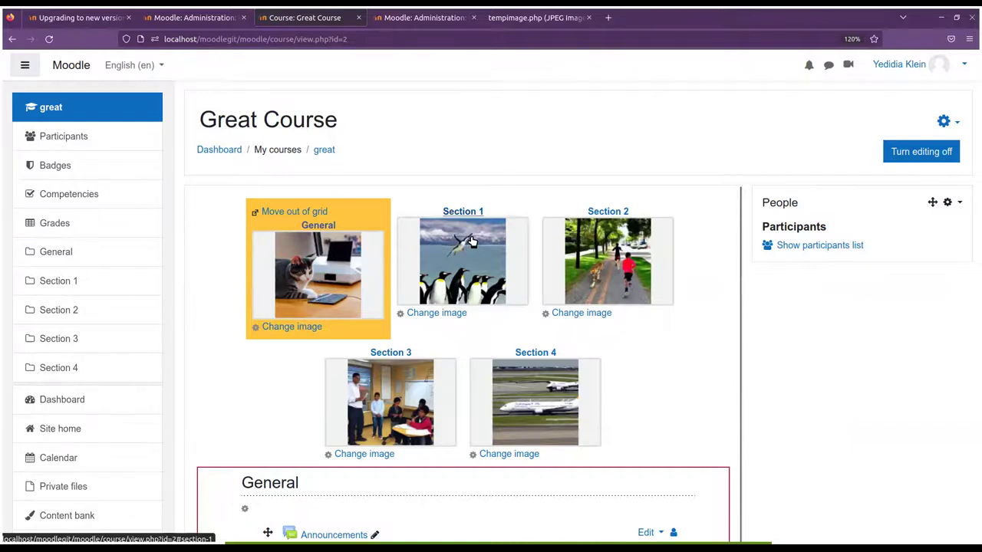
# - Open the AI Text to Image repository settings from the plugins section of site administration
pyautogui.hotkey('ctrl', '+')
pyautogui.hotkey('ctrl', '+')
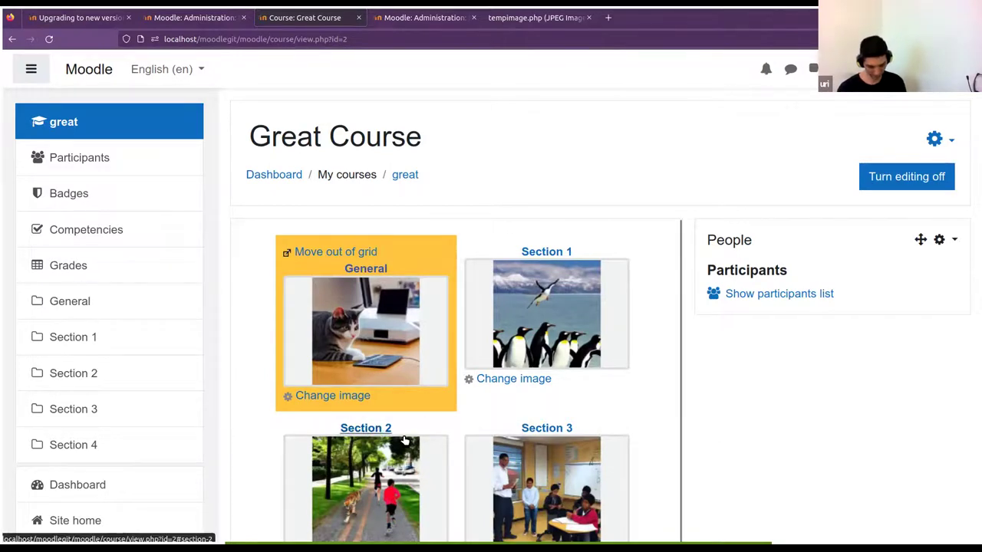
pyautogui.scroll(-3, 90, 481)
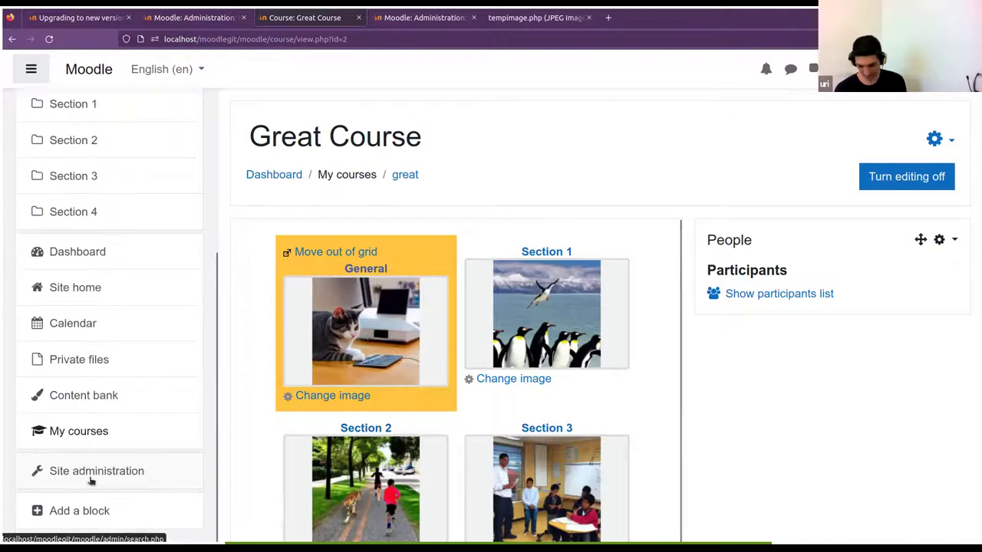
pyautogui.click(64, 475)
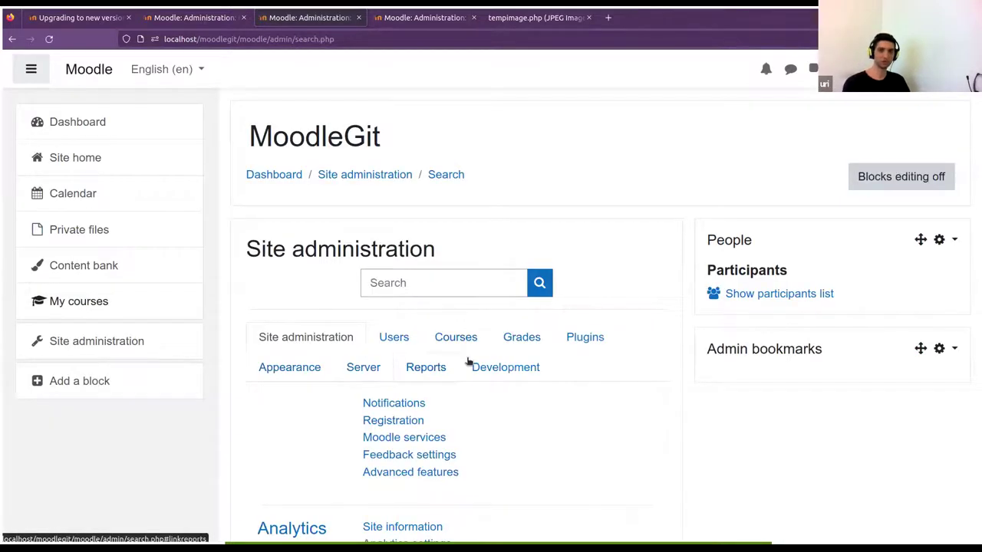
pyautogui.click(577, 341)
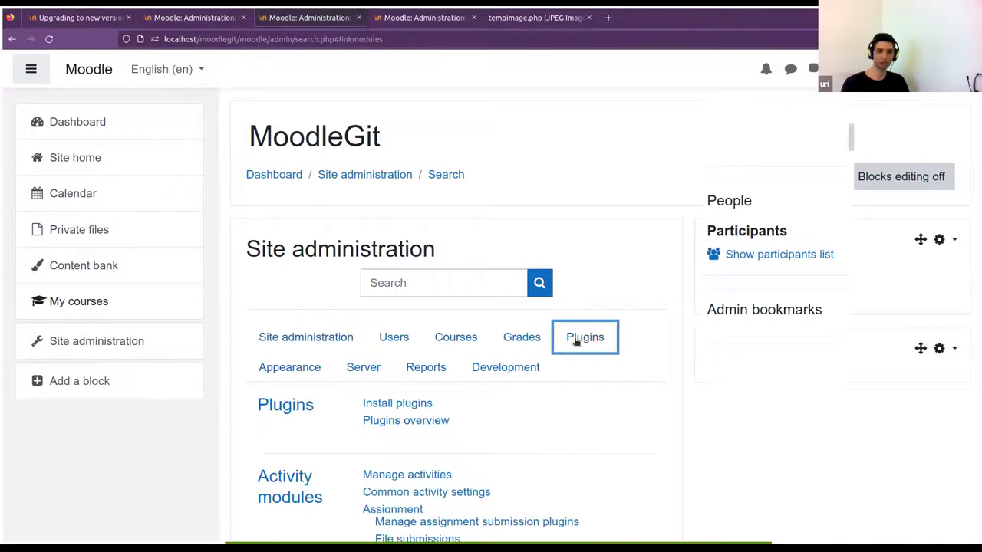
pyautogui.scroll(-10, 572, 317)
pyautogui.scroll(-6, 572, 317)
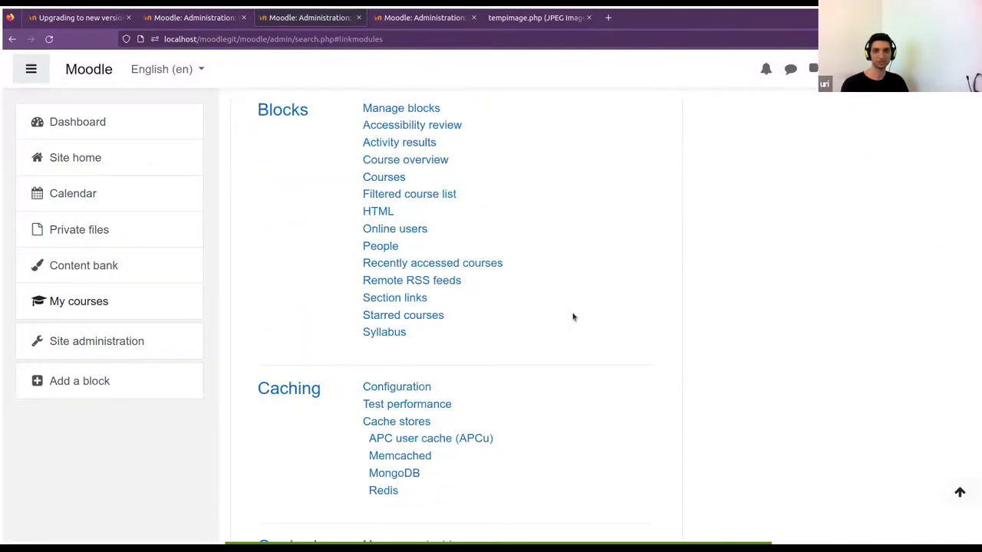
pyautogui.scroll(-15, 573, 317)
pyautogui.scroll(-8, 572, 317)
pyautogui.scroll(3, 572, 316)
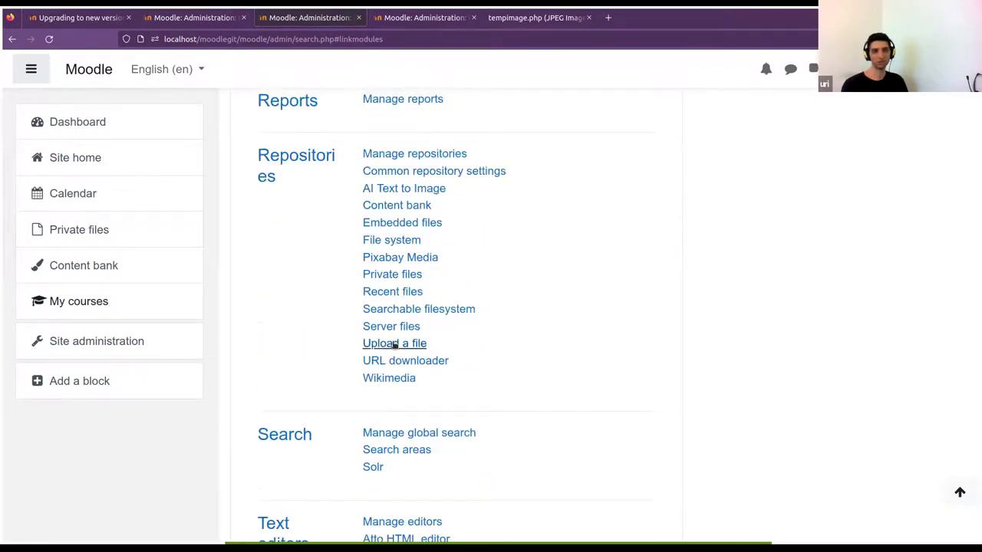
pyautogui.click(392, 195)
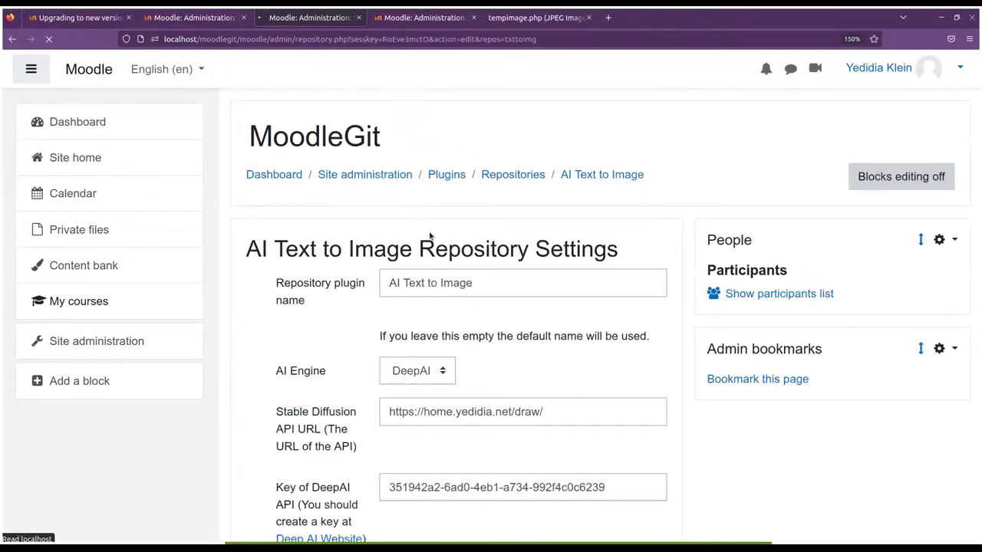
# - Examine the AI engine choices, Stable Diffusion API URL and DeepAI key fields, keeping DeepAI selected
pyautogui.click(435, 370)
pyautogui.click(437, 370)
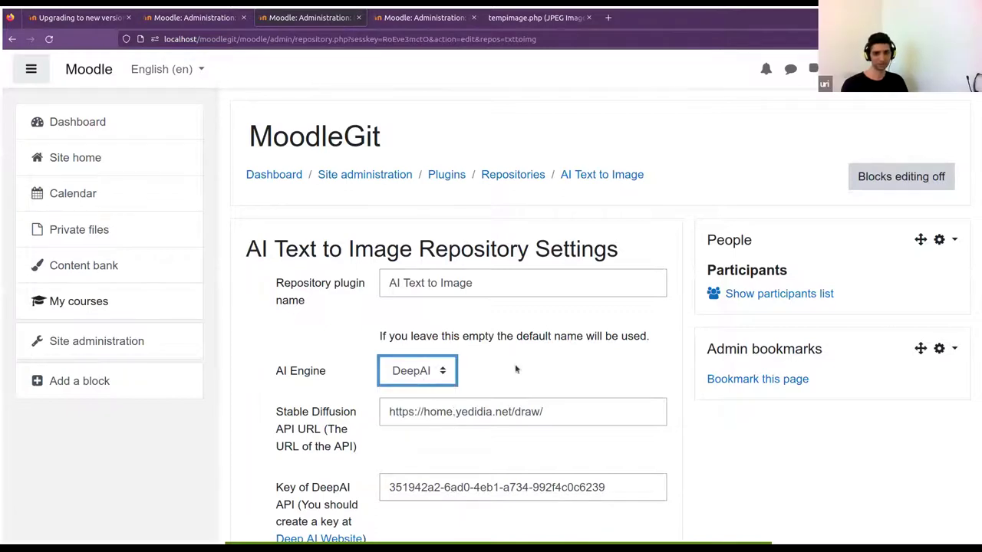
pyautogui.scroll(-3, 515, 367)
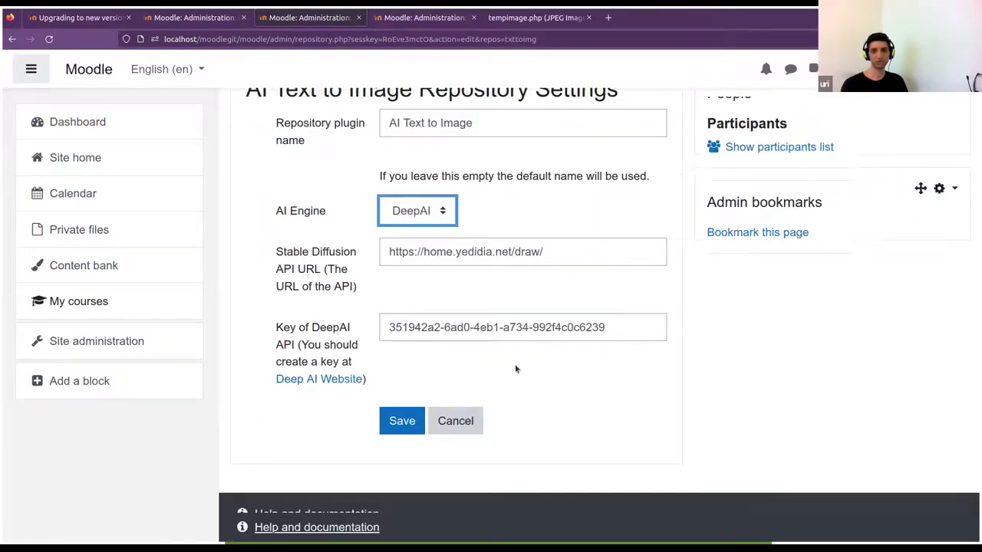
pyautogui.scroll(-1, 516, 368)
pyautogui.scroll(3, 515, 369)
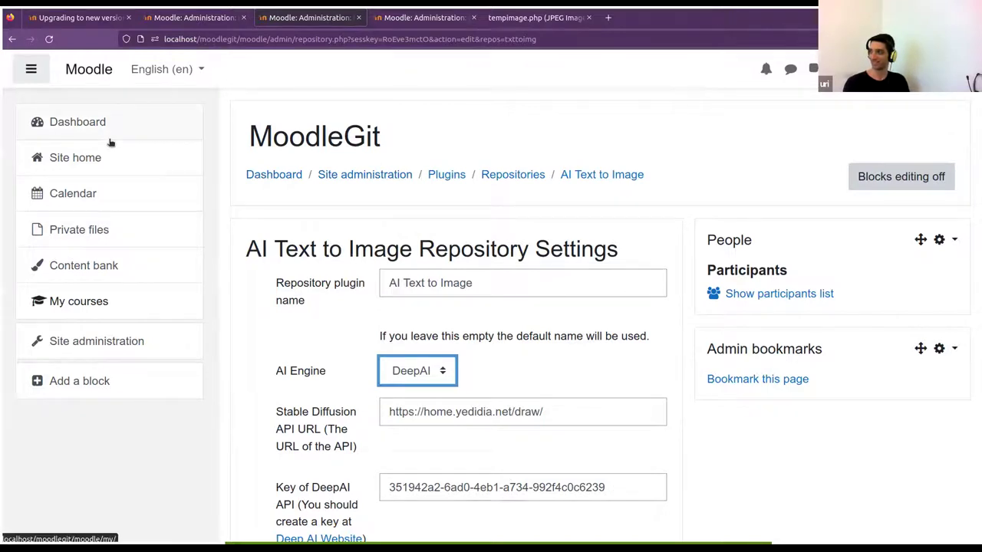
# - Return to the Great Course page and show all of its section images together
pyautogui.click(11, 39)
pyautogui.click(11, 40)
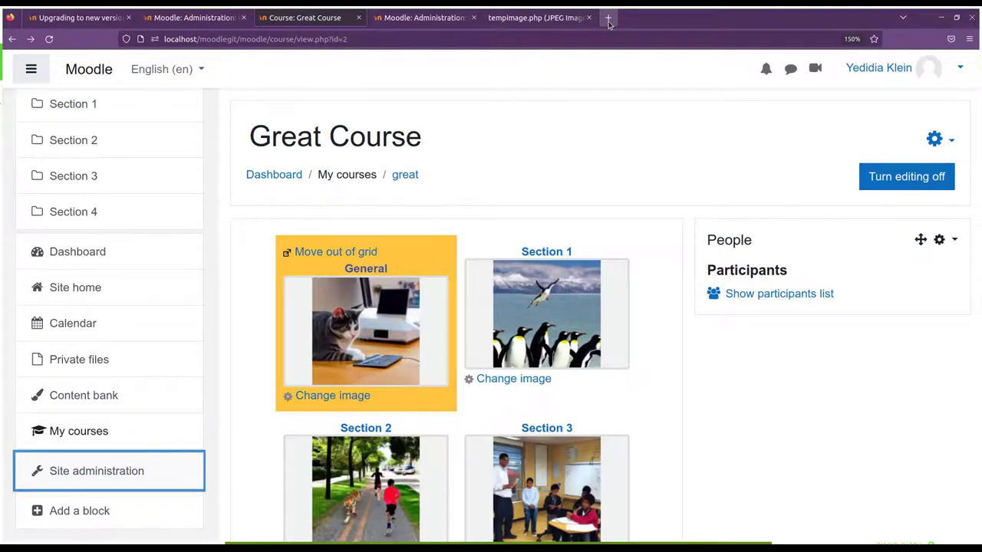
pyautogui.hotkey('ctrl', '-')
pyautogui.hotkey('ctrl', '-')
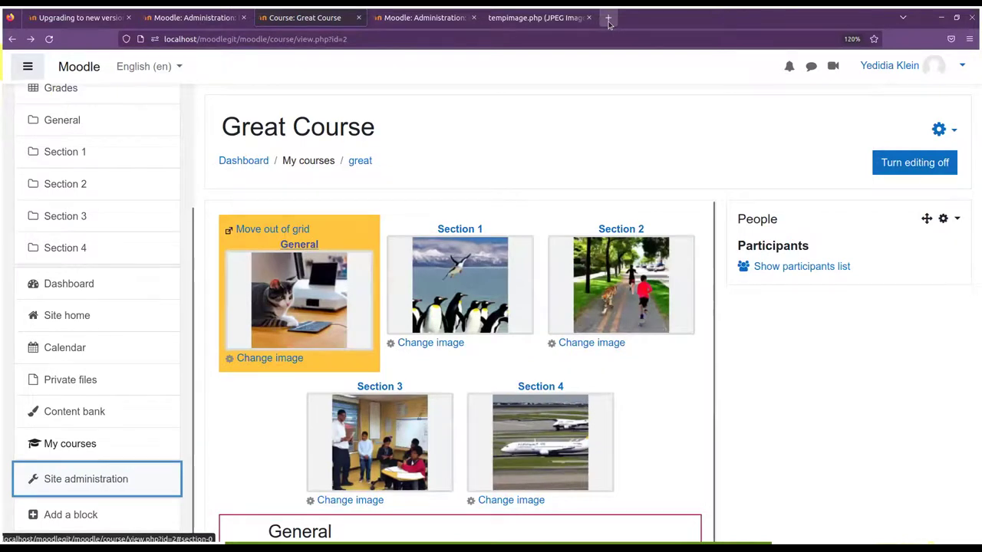
pyautogui.hotkey('ctrl', '-')
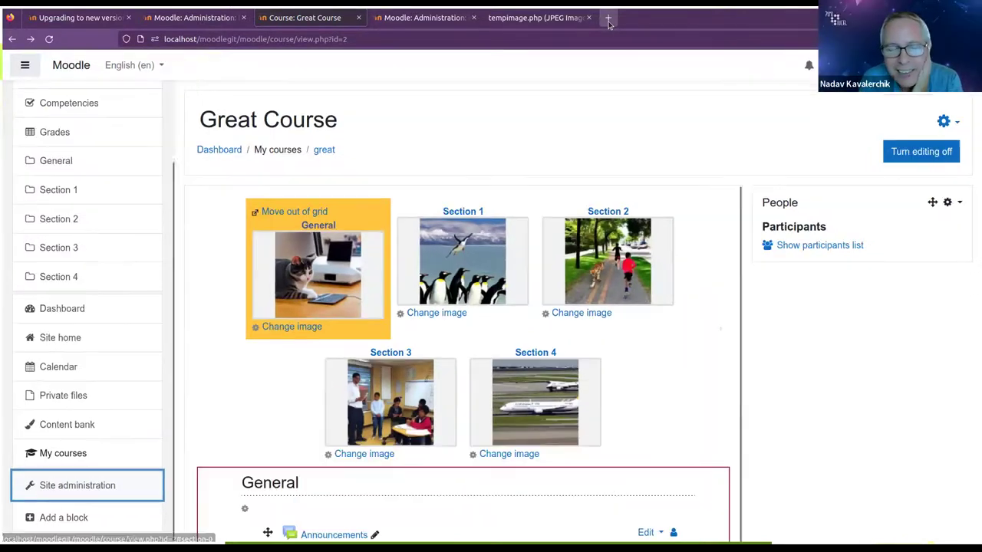
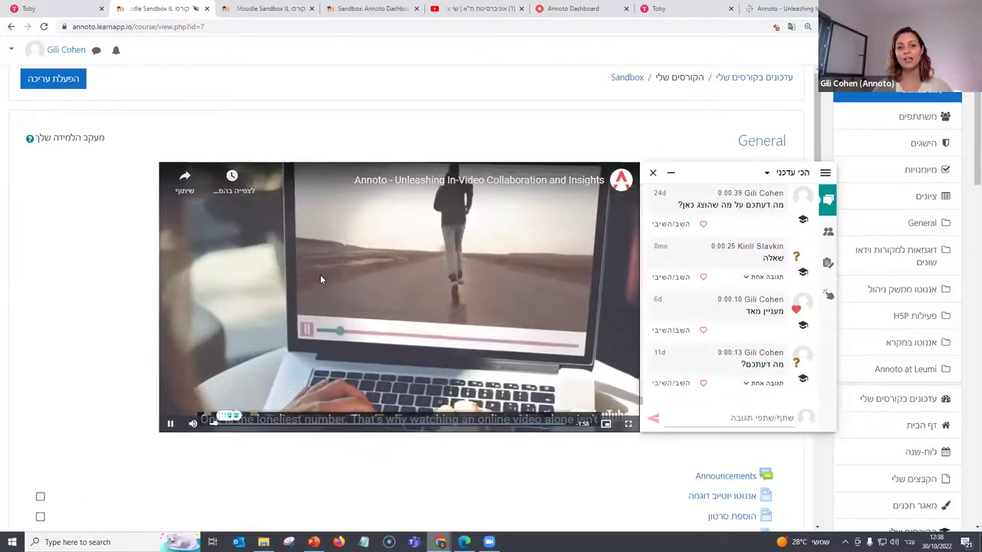
# - Write the comment "מה דעתכם?" on the Annoto video in the Sandbox course and mark it with the question mark icon
pyautogui.click(321, 279)
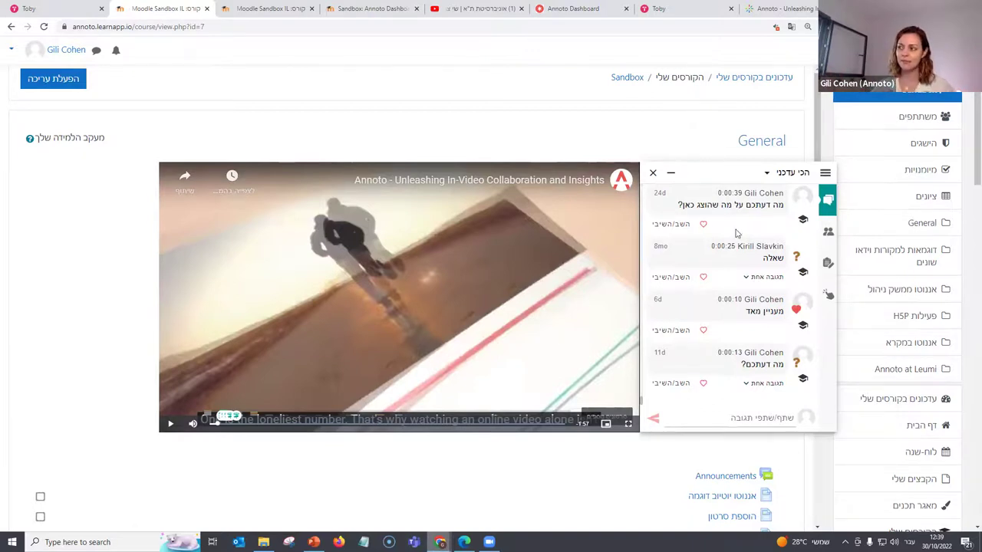
pyautogui.click(428, 301)
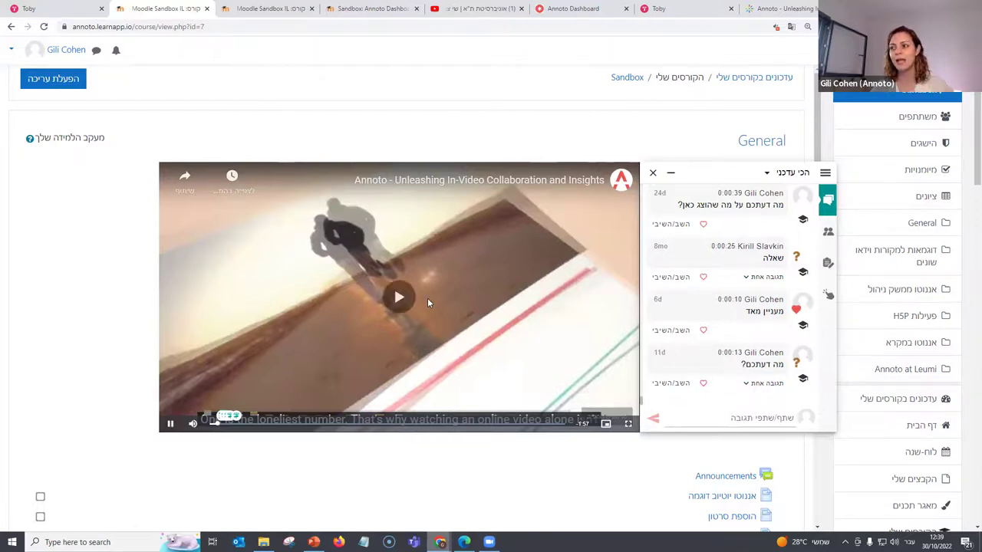
pyautogui.click(764, 419)
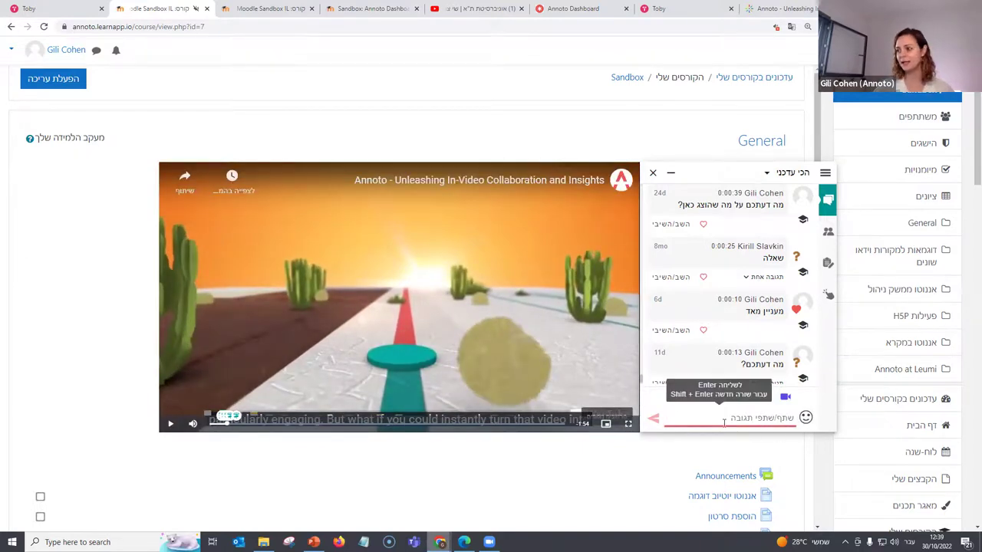
pyautogui.write('מה דעתכם?')
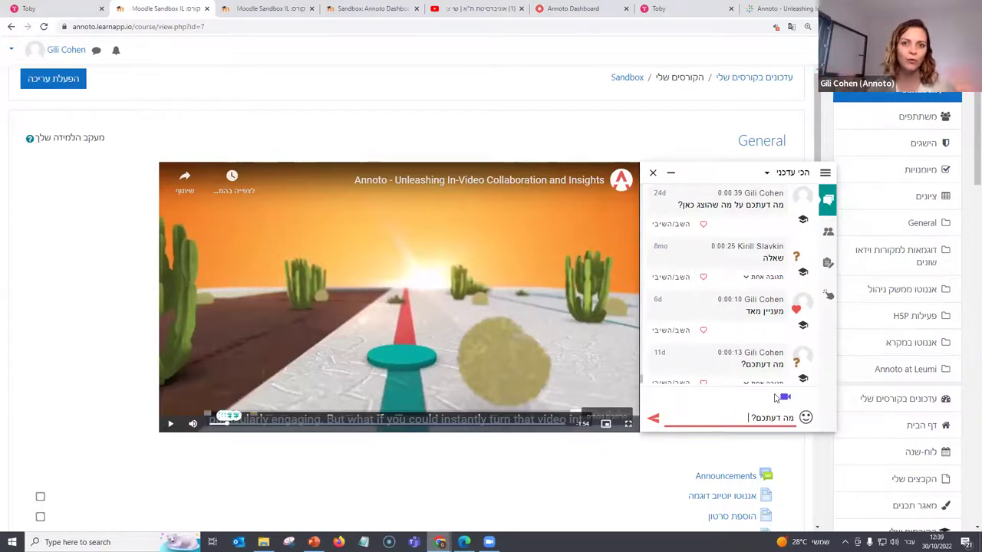
pyautogui.click(807, 419)
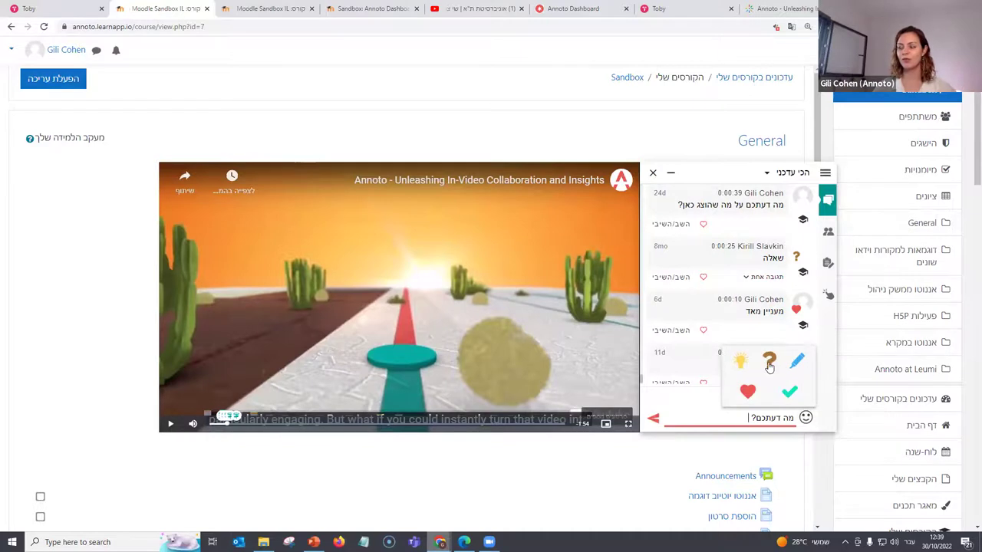
pyautogui.click(770, 366)
# - Examine the video comment recorder's source options, including "מסך", and close it without recording
pyautogui.click(786, 402)
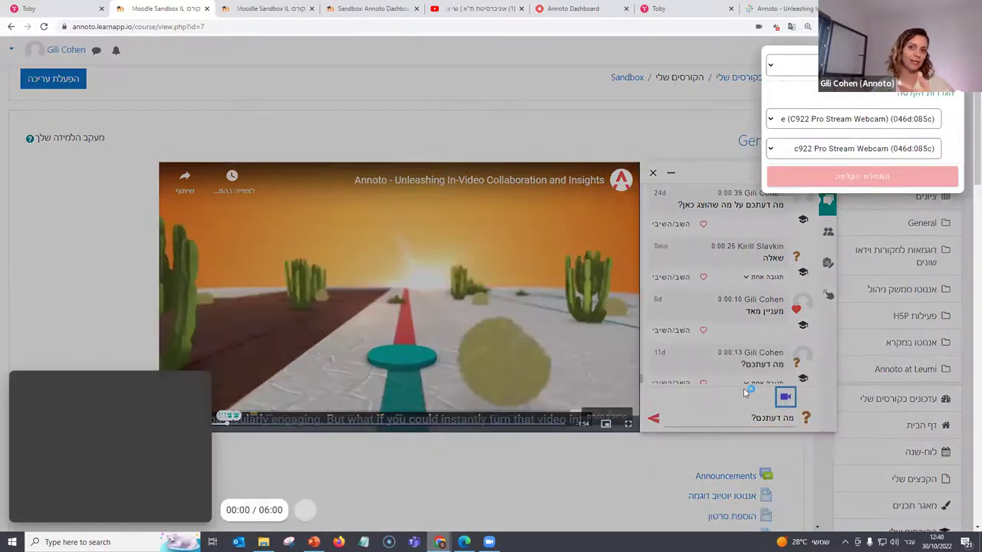
pyautogui.click(813, 67)
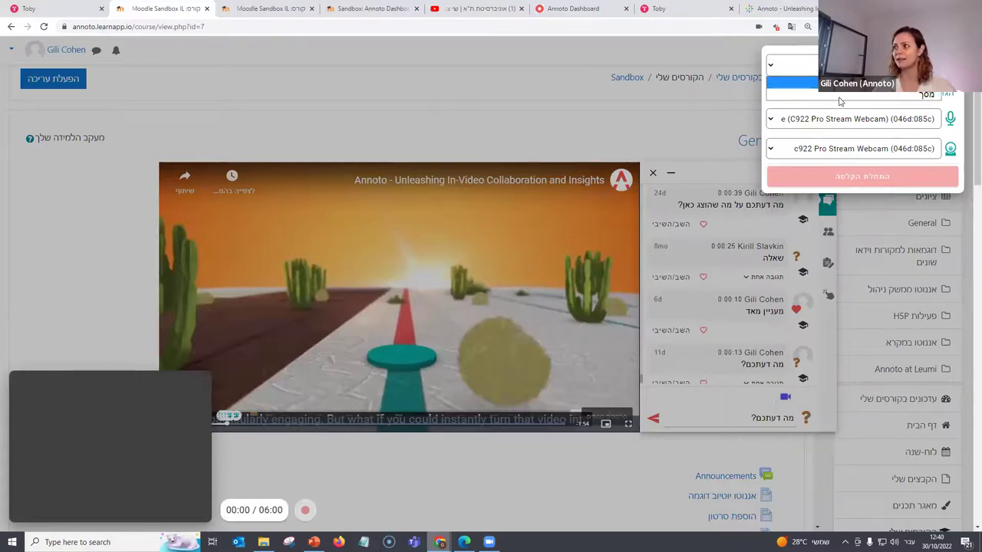
pyautogui.press('Escape')
pyautogui.press('Escape')
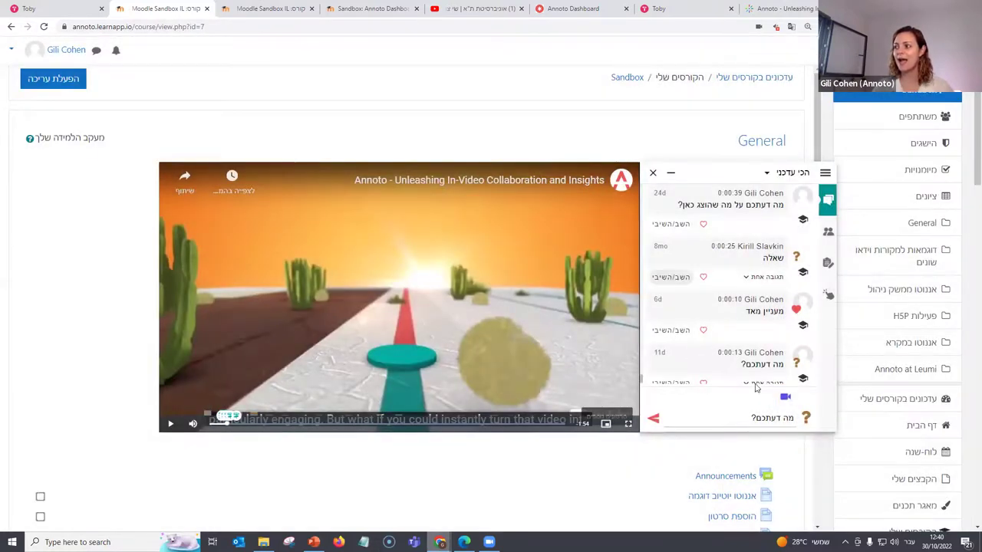
# - Post the comment, jump the video to the 0:00:13 comment and look over the earlier comments in the thread
pyautogui.click(652, 418)
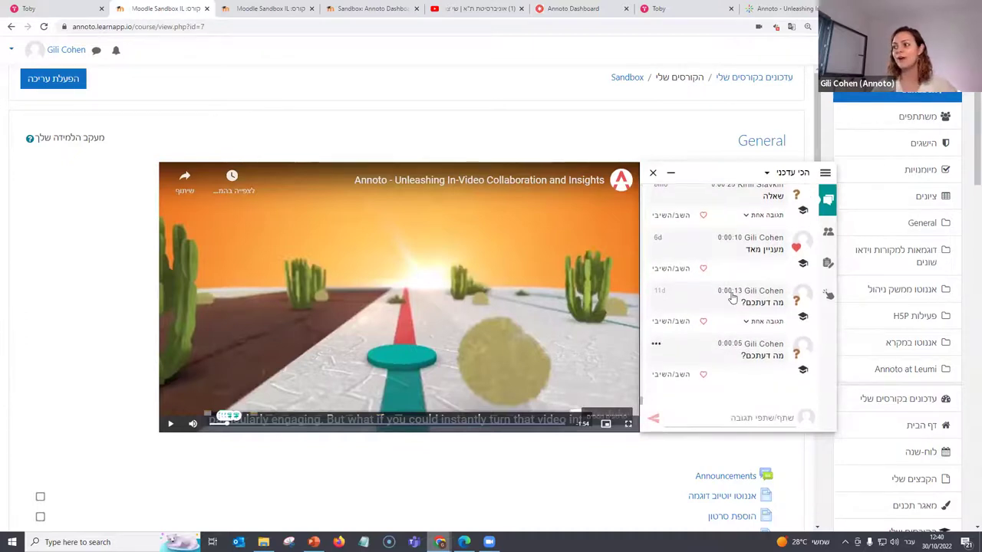
pyautogui.click(731, 292)
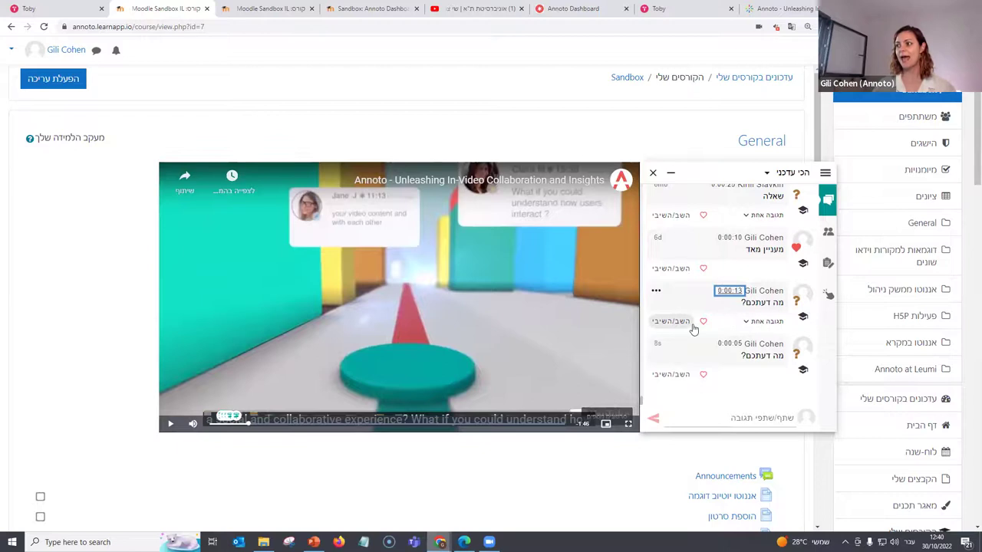
pyautogui.scroll(1, 701, 299)
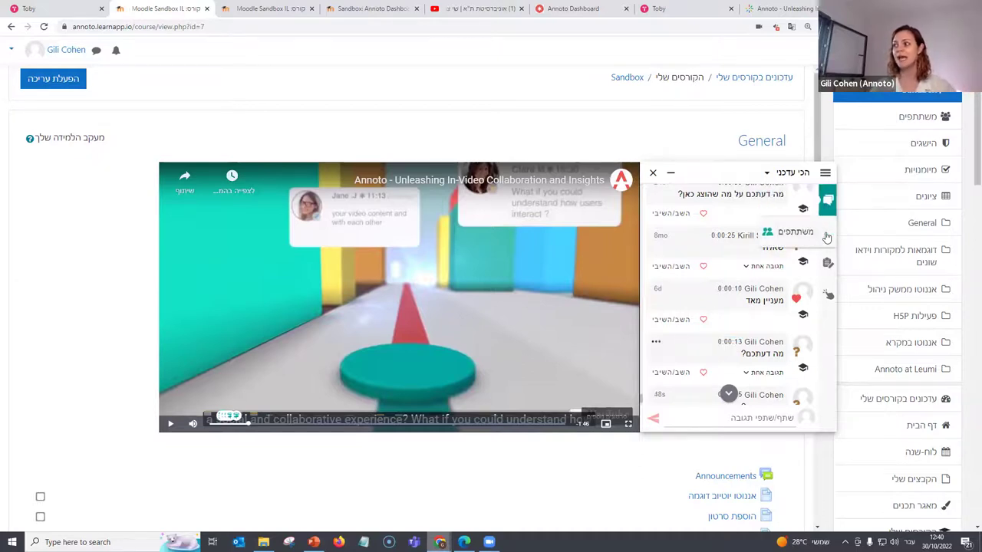
# - View the video's participants, open the chat with one of them and go back to the list of chats
pyautogui.click(828, 238)
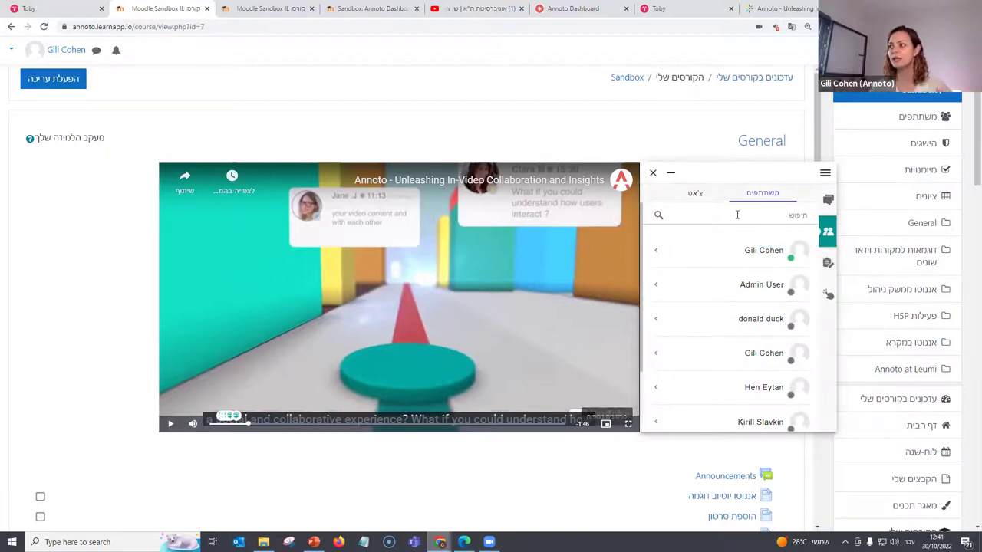
pyautogui.click(758, 330)
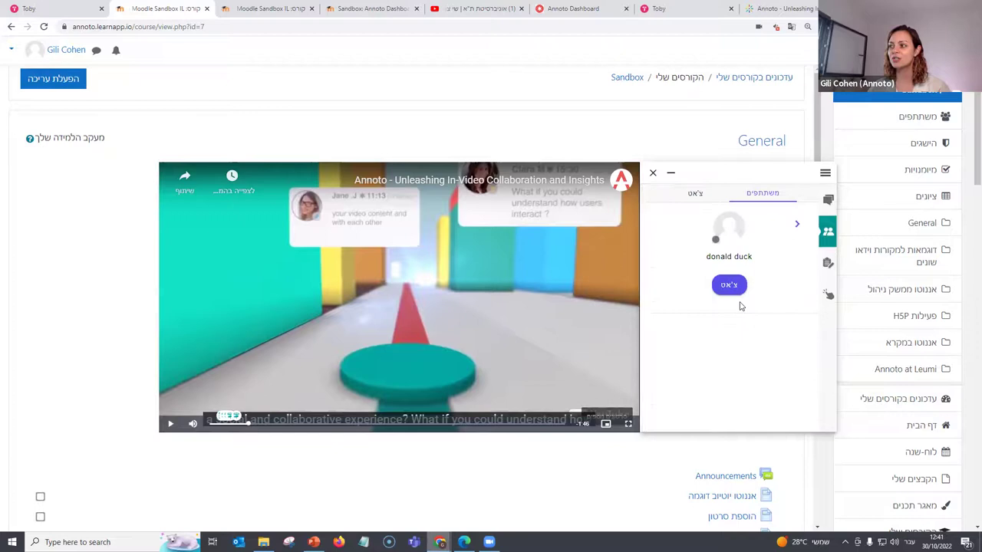
pyautogui.click(733, 288)
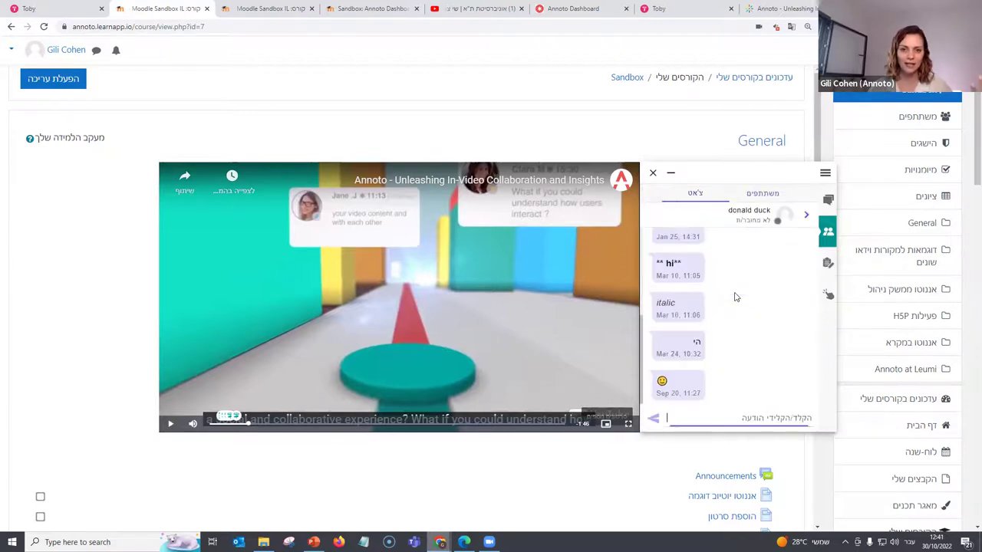
pyautogui.click(802, 217)
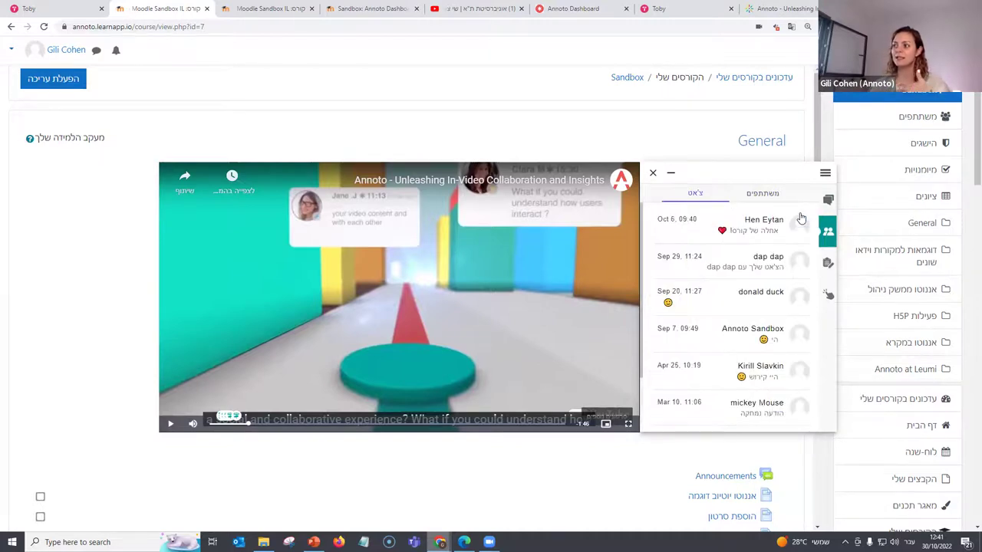
# - View the personal notes on the video and their DOCX and XLSX export options, then close them without exporting
pyautogui.click(827, 263)
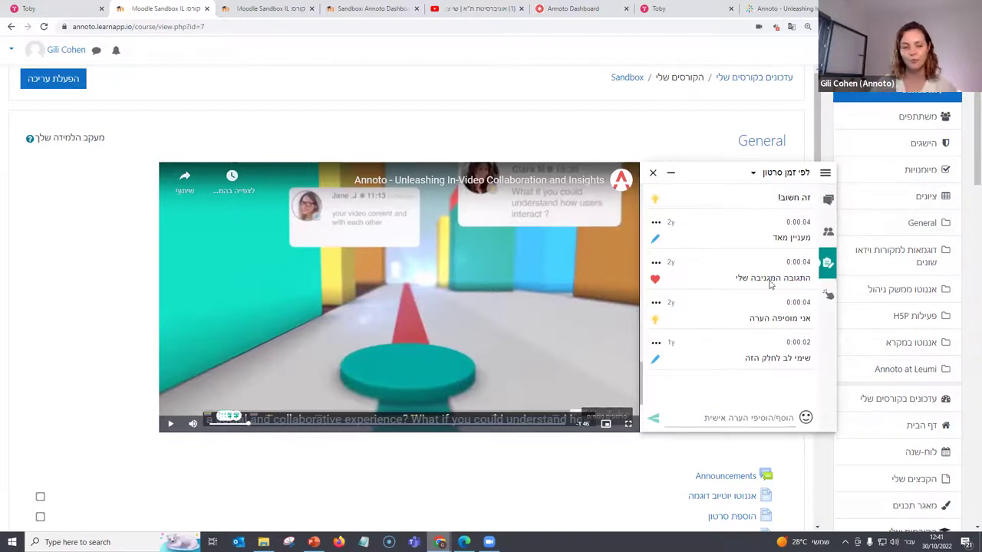
pyautogui.click(825, 173)
pyautogui.click(740, 245)
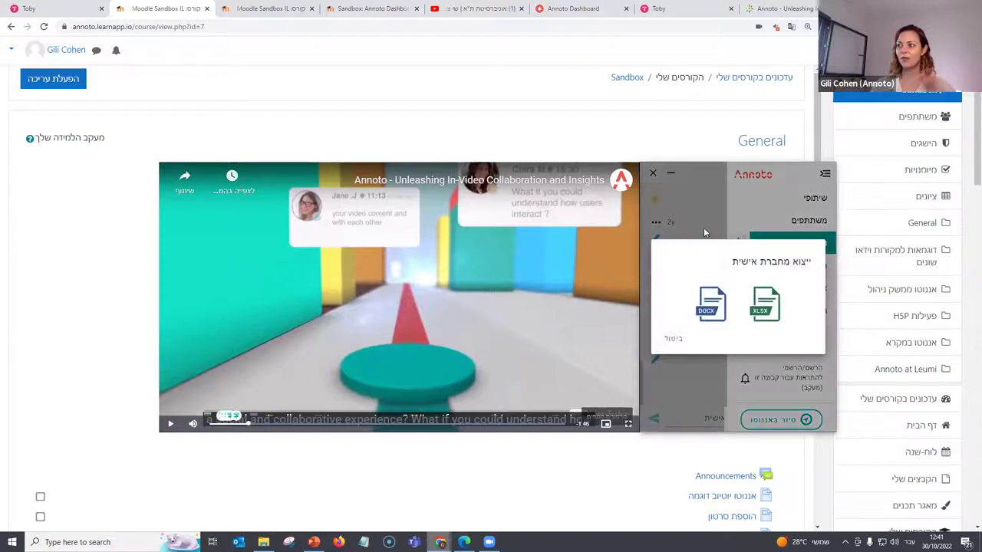
pyautogui.click(703, 226)
pyautogui.click(706, 305)
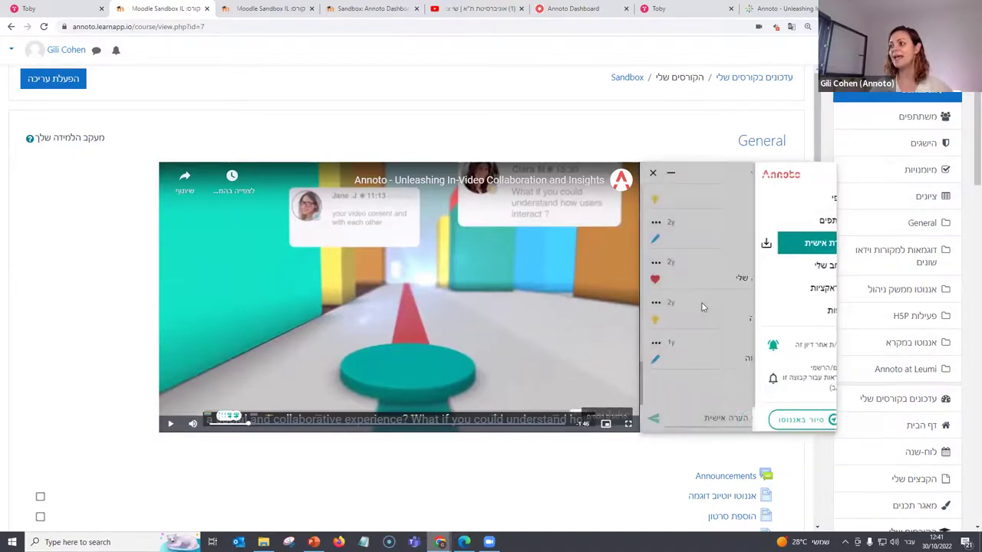
# - View the video's interactions, check the question types offered for a new interaction and cancel its creation
pyautogui.click(826, 298)
pyautogui.click(657, 414)
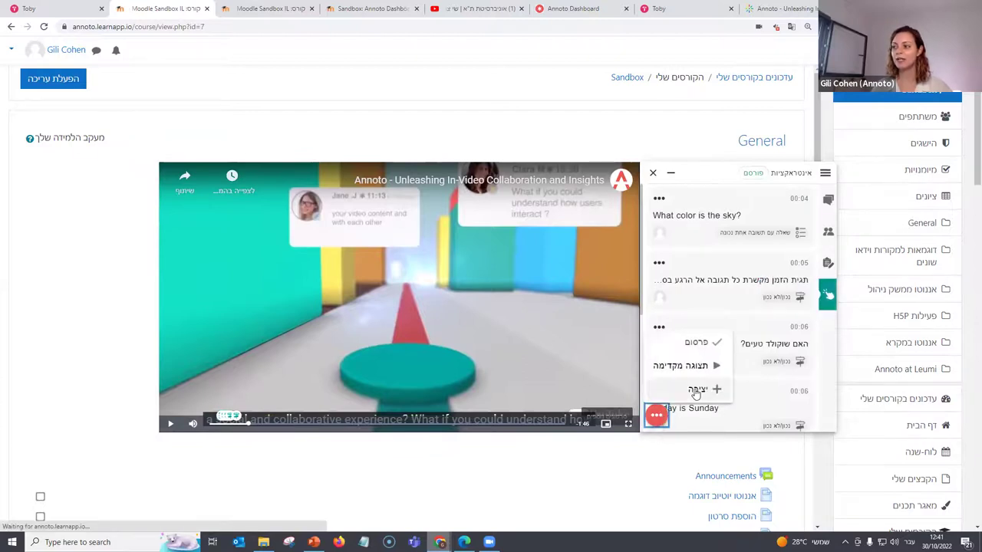
pyautogui.click(694, 389)
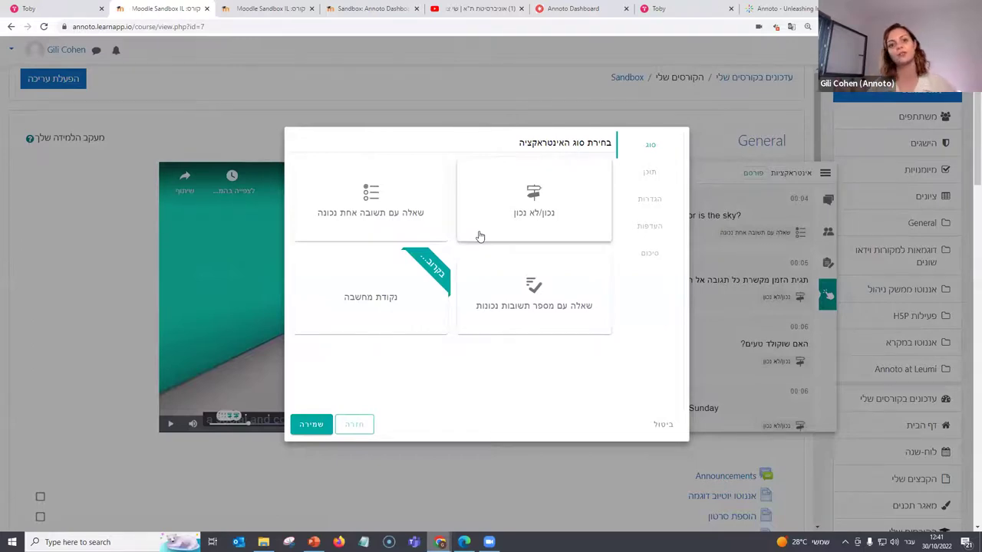
pyautogui.click(664, 426)
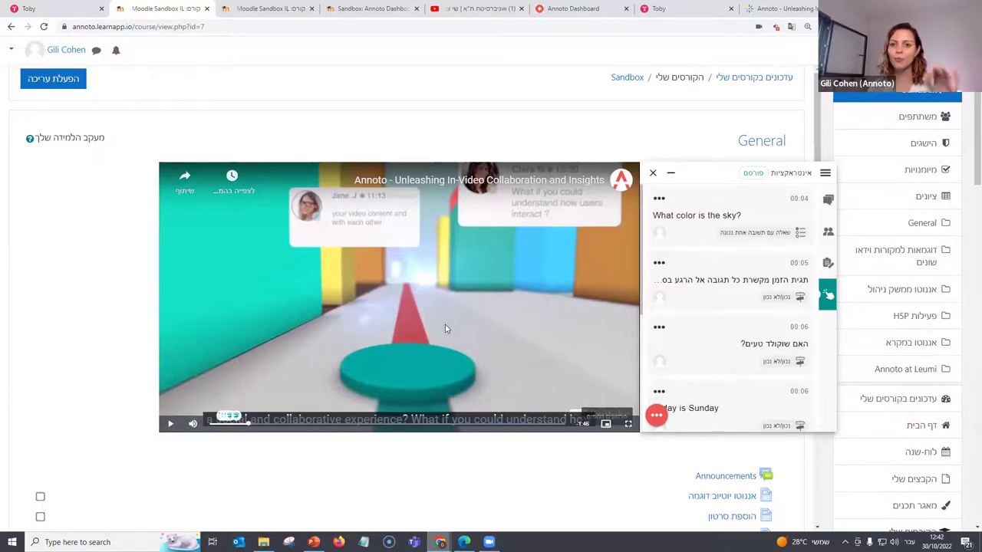
# - Locate the Annoto Dashboard activity in the course, switch to the opened dashboard and examine its overview and Course Videos table
pyautogui.scroll(-10, 442, 376)
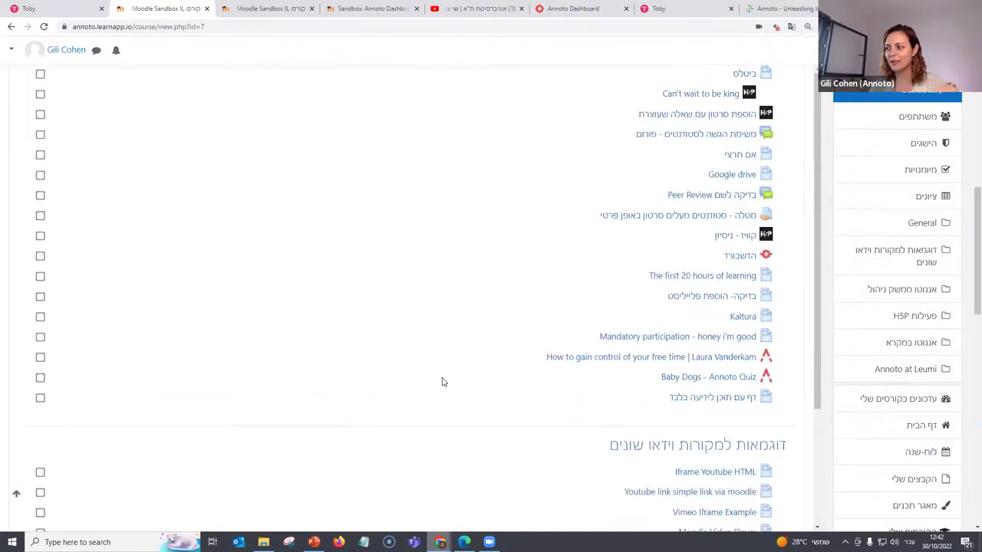
pyautogui.scroll(-3, 442, 382)
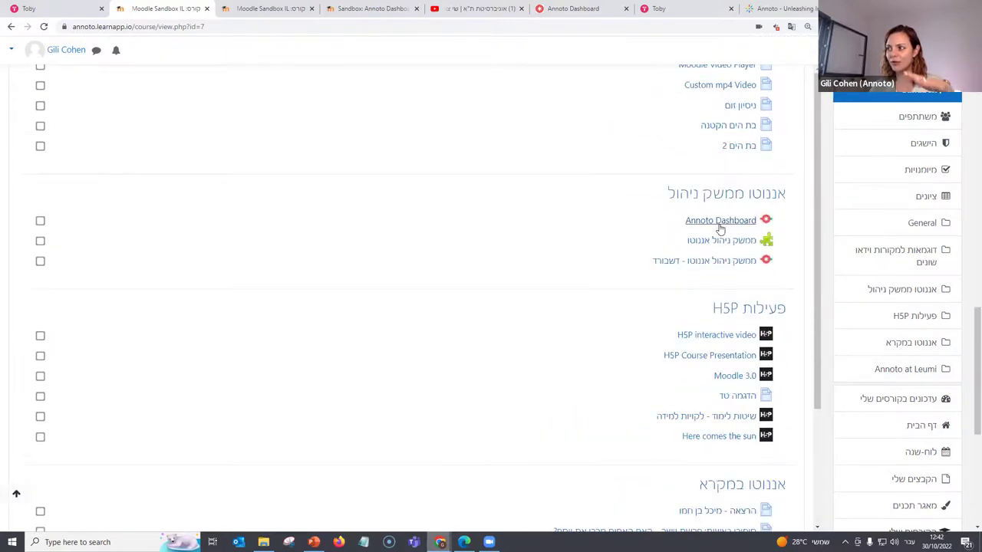
pyautogui.click(346, 9)
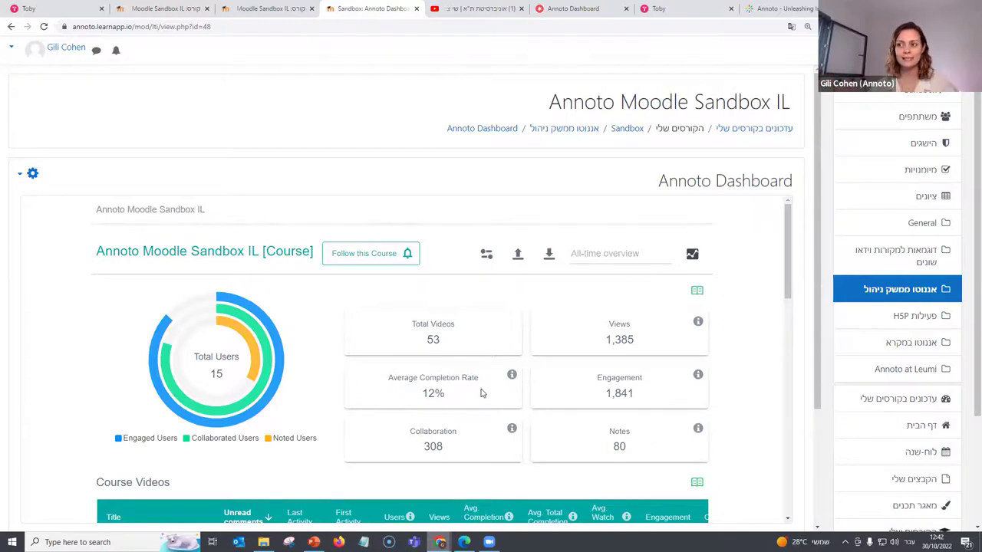
pyautogui.scroll(-3, 184, 278)
pyautogui.scroll(3, 335, 310)
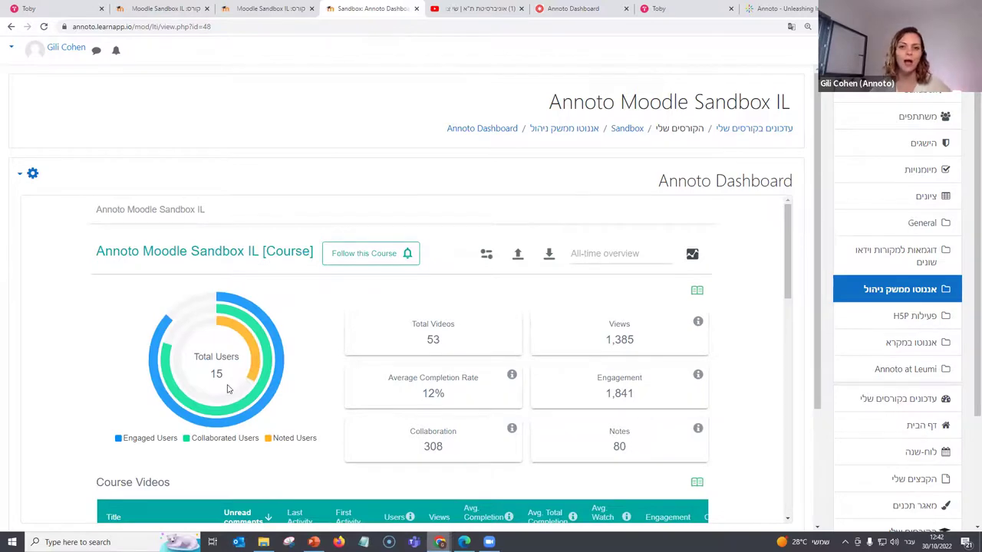
pyautogui.moveTo(258, 369)
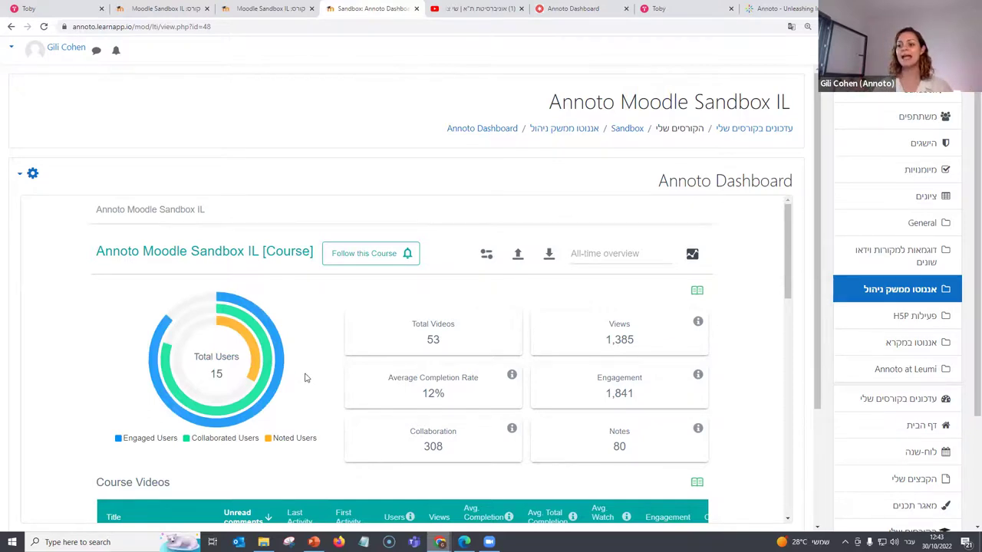
pyautogui.scroll(-3, 299, 374)
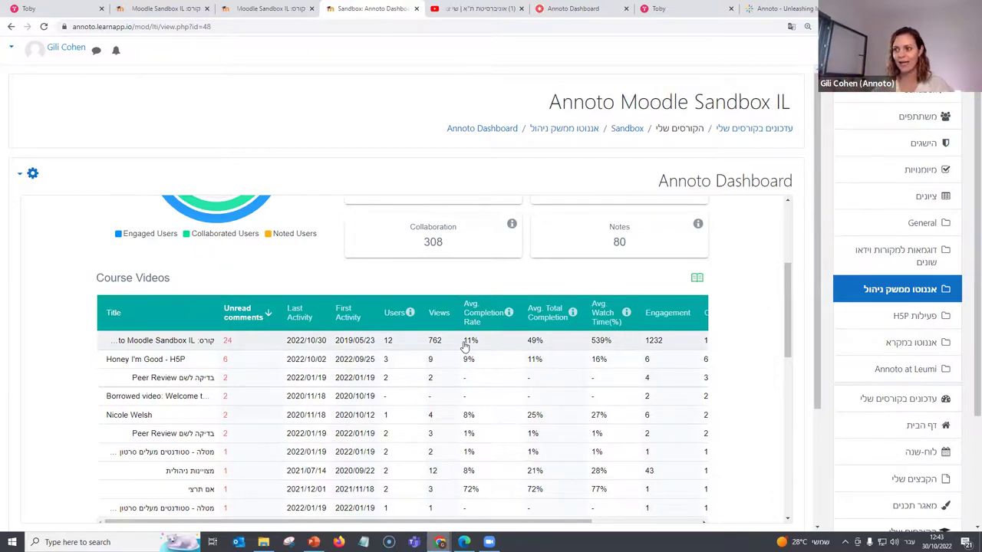
pyautogui.scroll(-1, 166, 298)
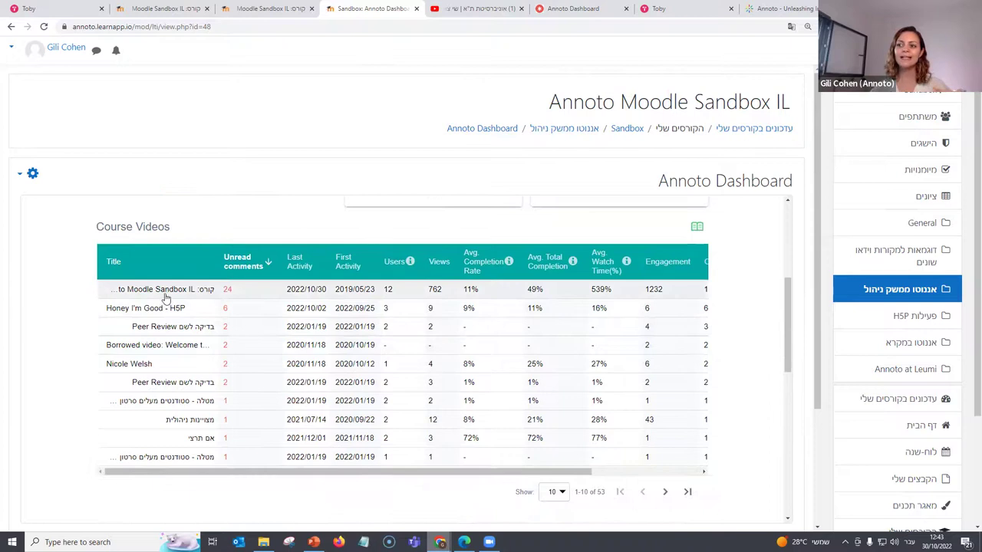
# - Open the statistics of the first video in the Course Videos table and look over its discussion comments
pyautogui.click(165, 296)
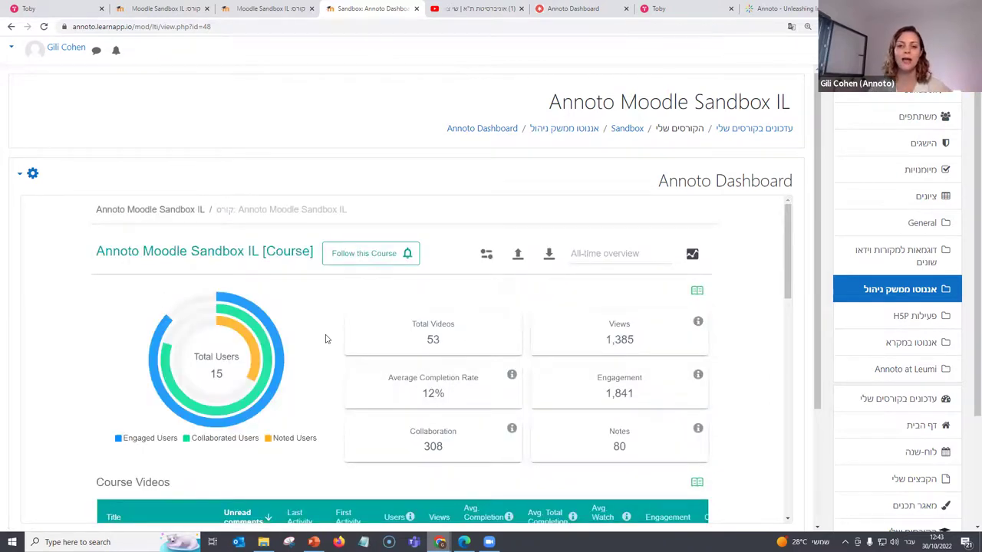
pyautogui.click(399, 347)
pyautogui.scroll(-3, 307, 328)
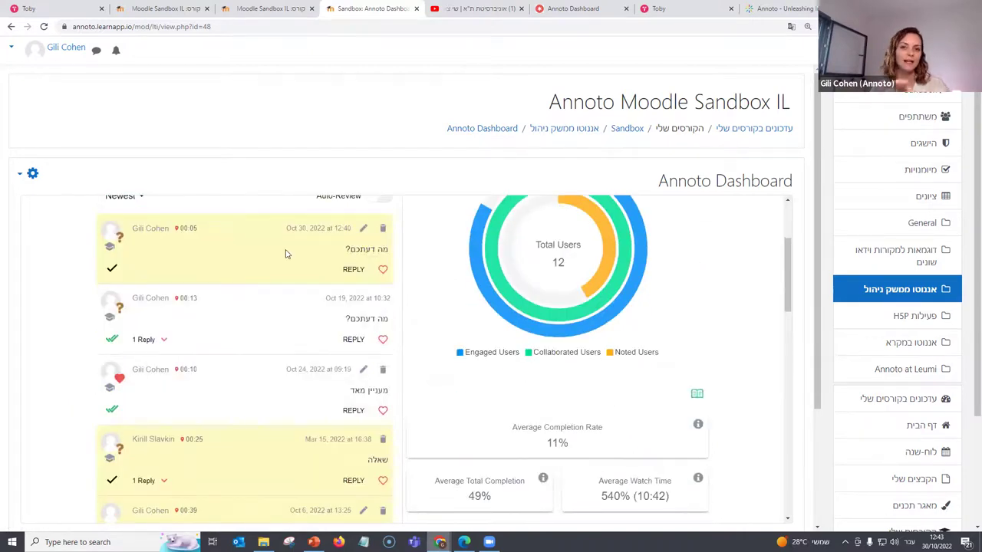
# - Examine the first user's views, average completion rate and total completion in the video's Users Activity table
pyautogui.scroll(-10, 298, 258)
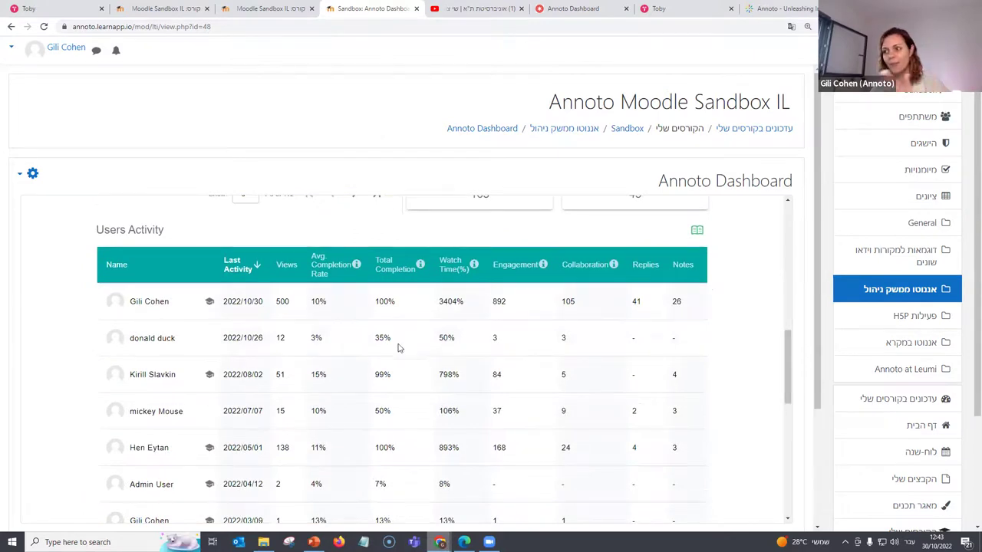
pyautogui.doubleClick(273, 303)
pyautogui.moveTo(335, 304); pyautogui.dragTo(303, 307)
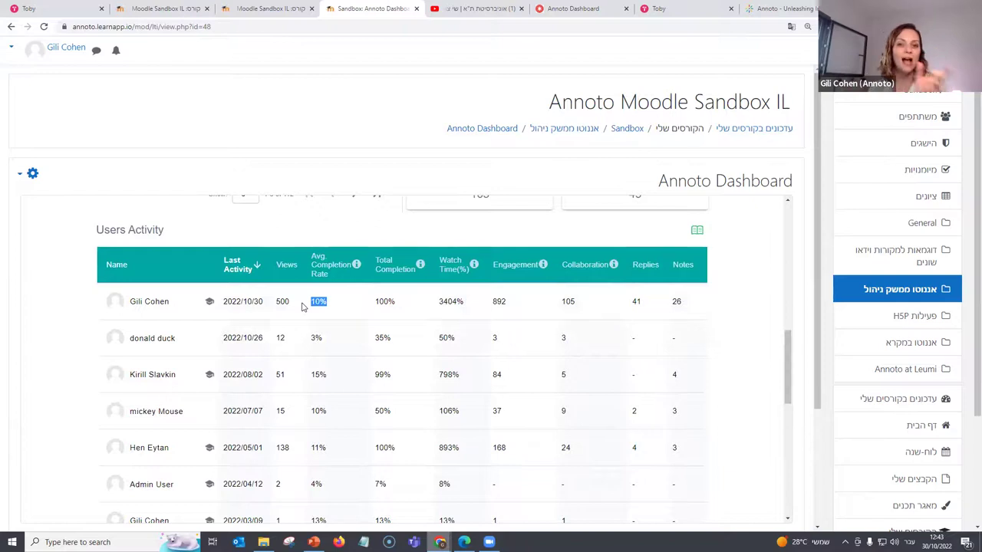
pyautogui.moveTo(396, 307); pyautogui.dragTo(378, 305)
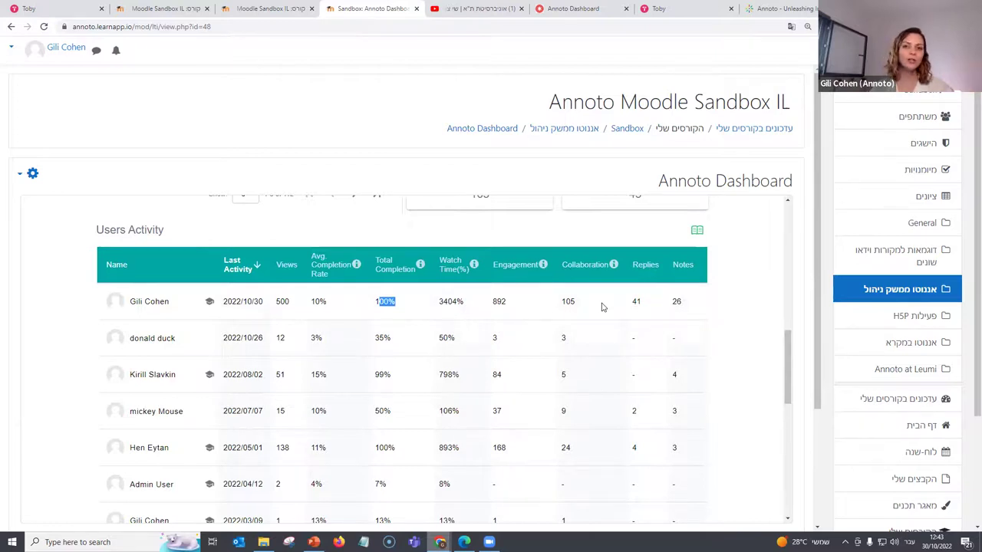
pyautogui.scroll(2, 602, 307)
pyautogui.scroll(4, 602, 307)
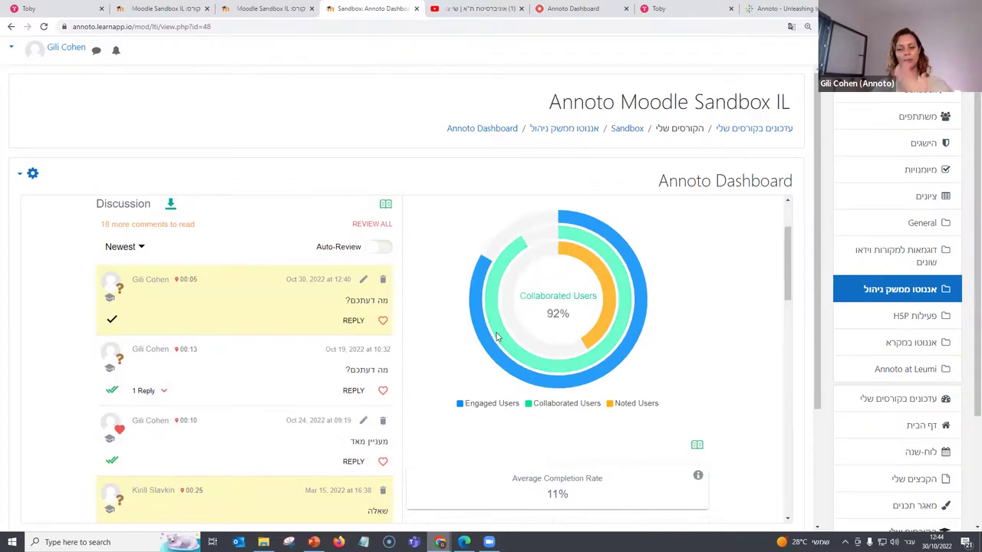
pyautogui.scroll(2, 313, 335)
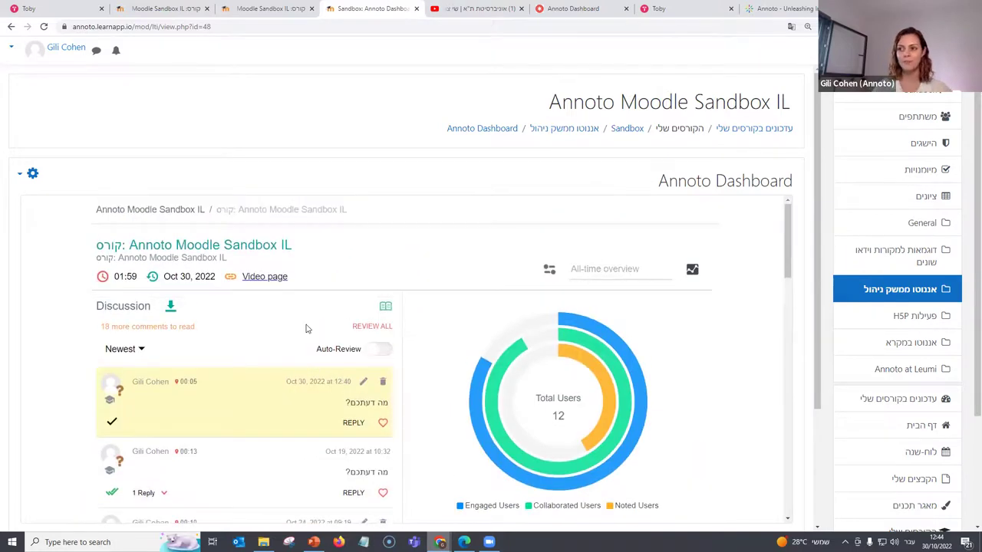
# - Return to the course-level dashboard overview, revisit the Annoto video on the course page and switch back to the dashboard
pyautogui.click(153, 212)
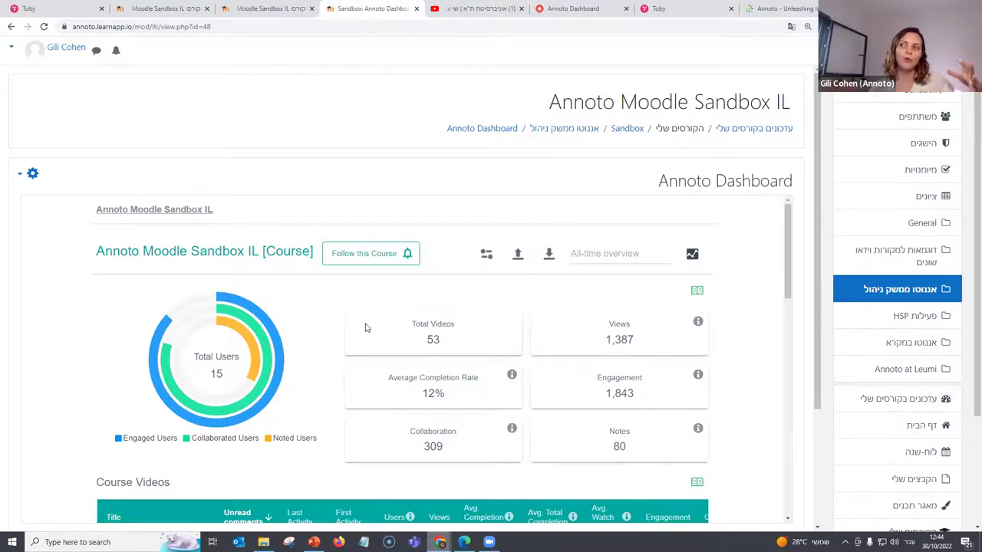
pyautogui.click(162, 12)
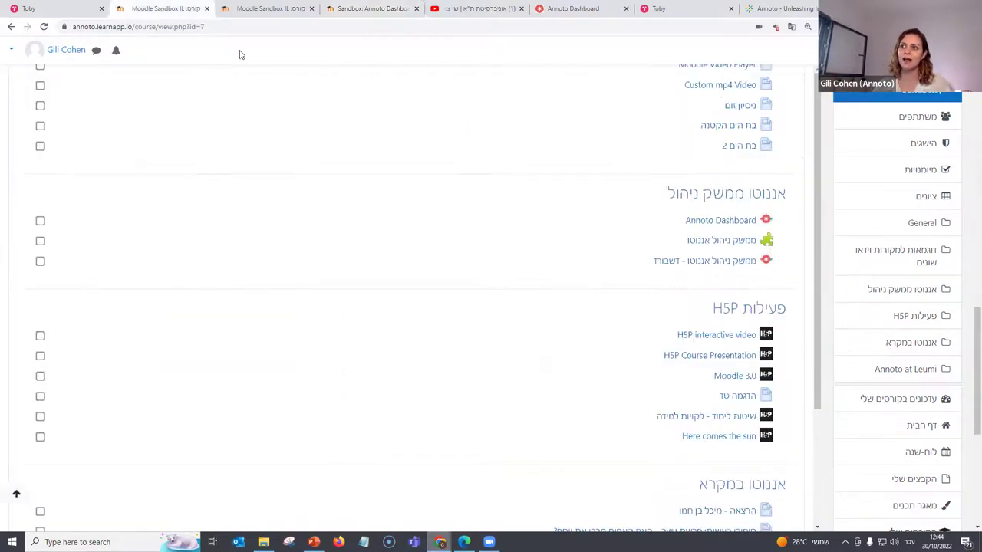
pyautogui.scroll(15, 376, 217)
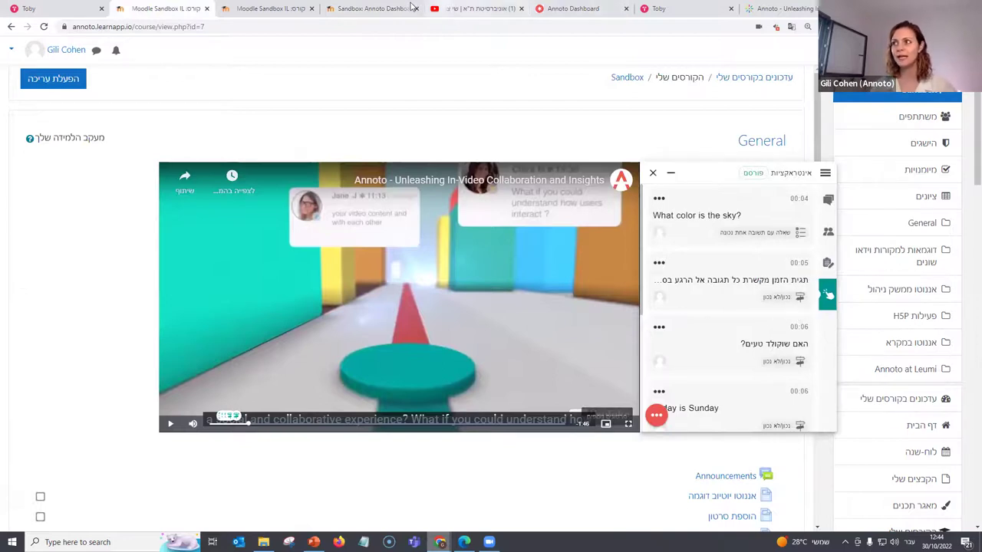
pyautogui.click(388, 7)
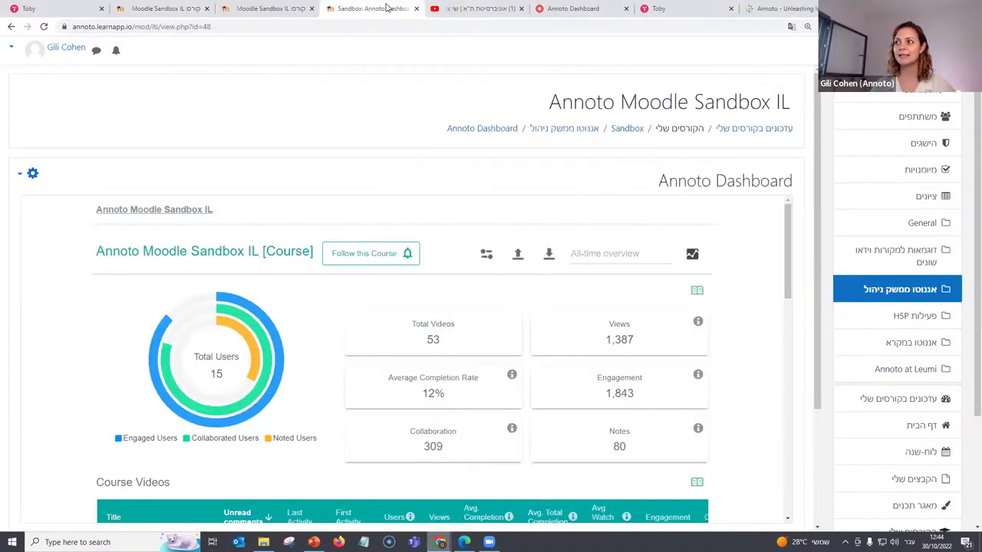
# - Apply the Peer Review preset in the Annoto course preferences and look over the feature cards
pyautogui.click(486, 255)
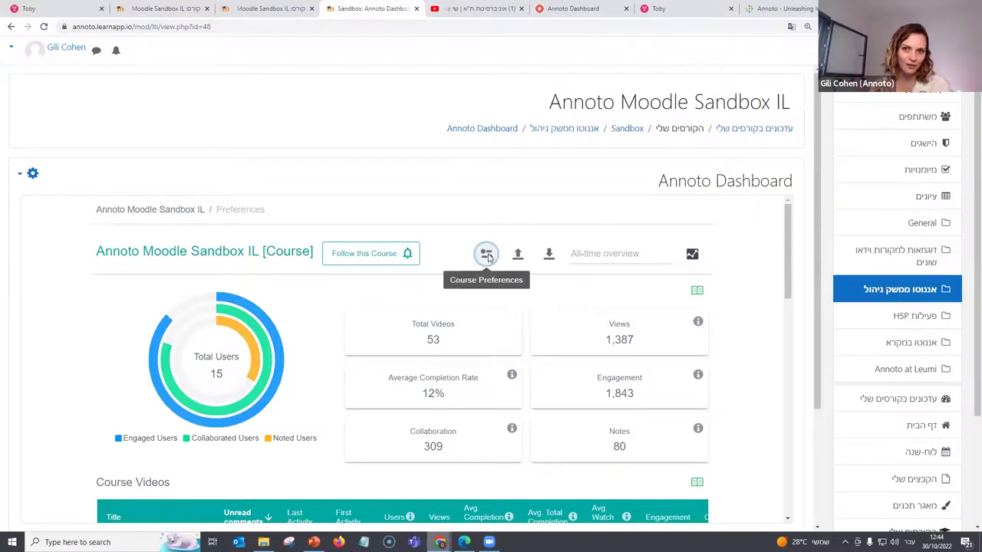
pyautogui.scroll(-1, 489, 252)
pyautogui.scroll(-1, 489, 252)
pyautogui.click(278, 376)
pyautogui.click(278, 376)
pyautogui.scroll(2, 278, 376)
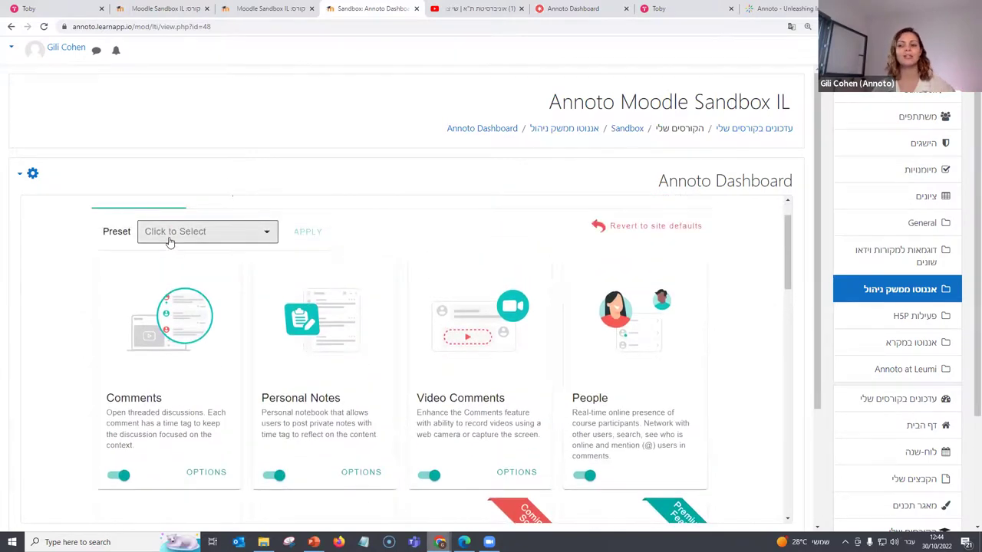
pyautogui.click(171, 241)
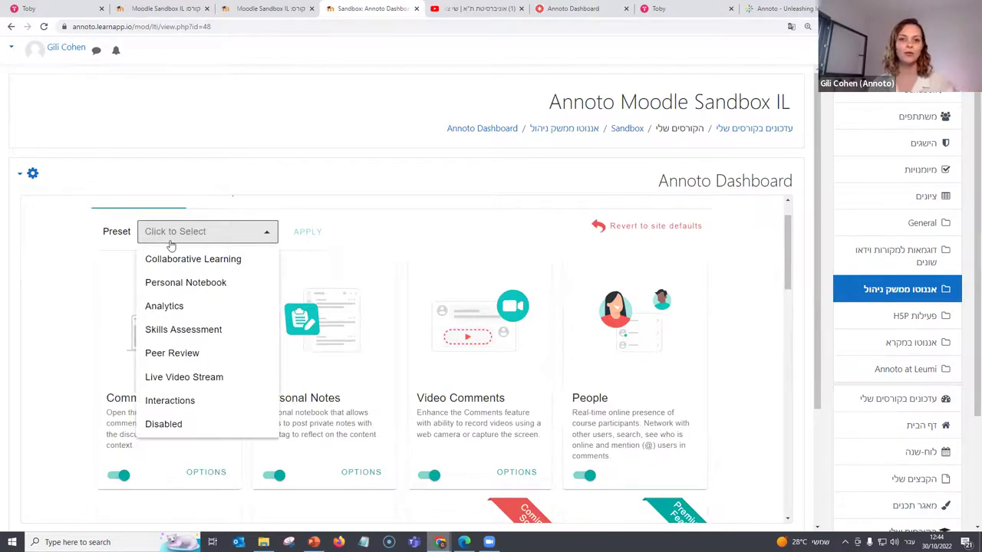
pyautogui.click(185, 355)
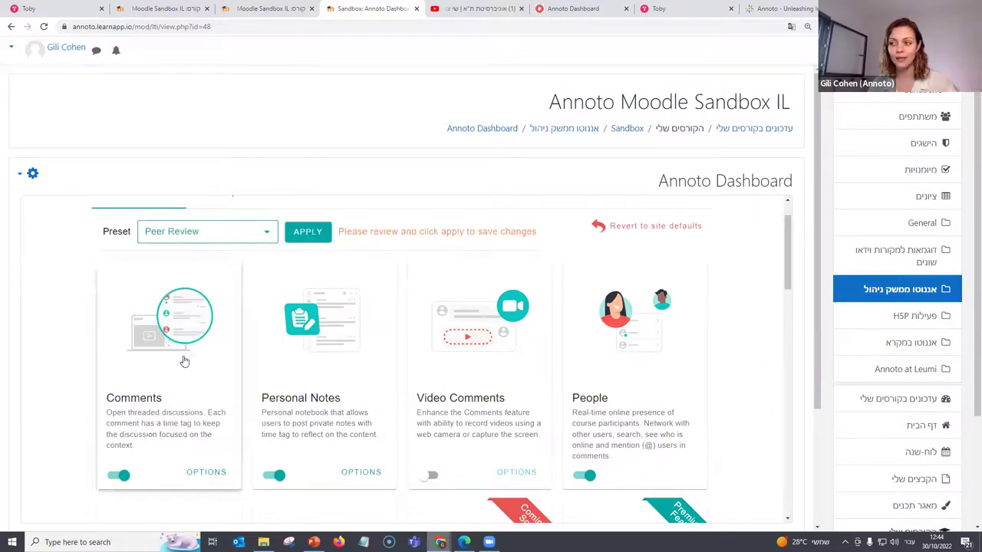
pyautogui.click(311, 232)
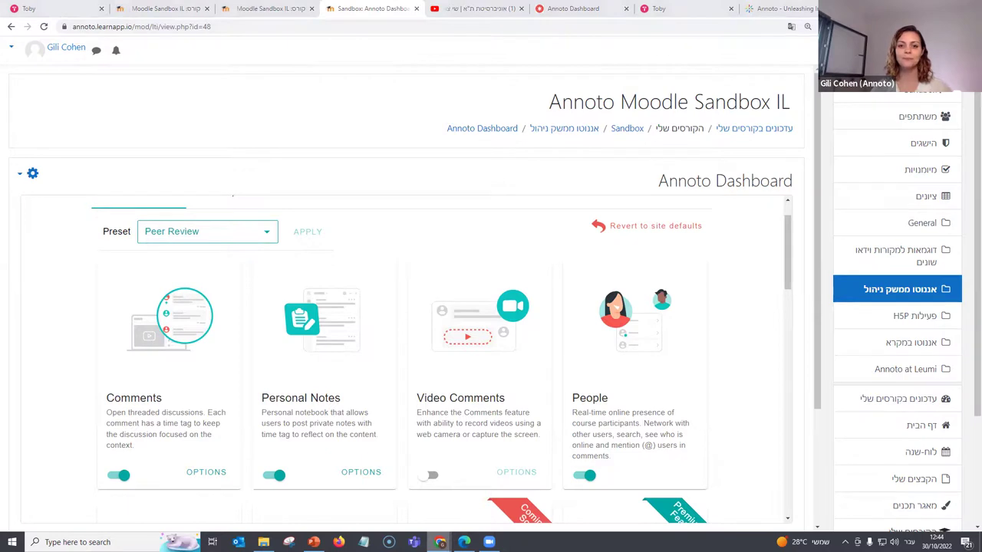
pyautogui.scroll(-2, 371, 214)
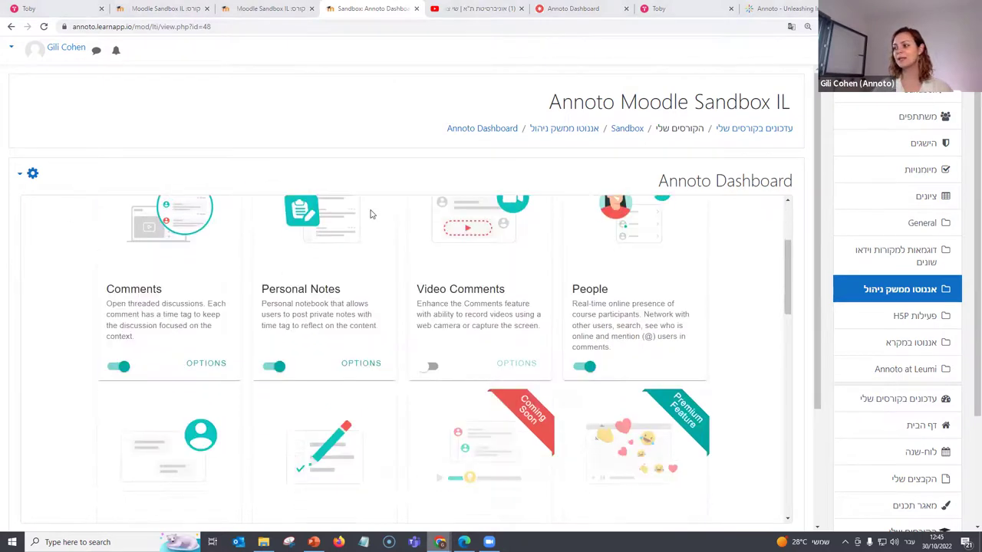
pyautogui.scroll(-1, 370, 214)
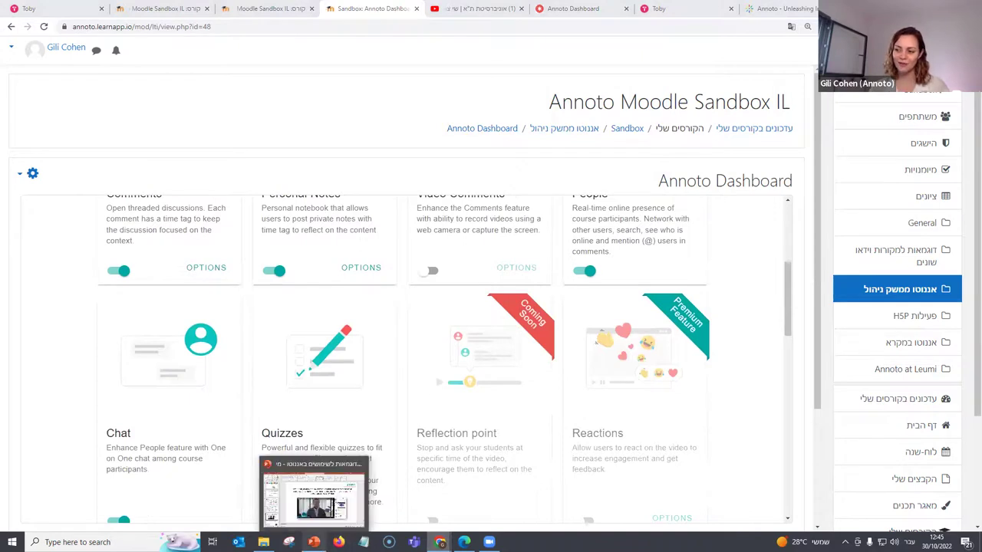
# - Switch to the Annoto usage examples presentation in PowerPoint and display slide 11 on video-based teaching forms
pyautogui.hotkey('alt', 'Tab')
pyautogui.scroll(-5, 92, 323)
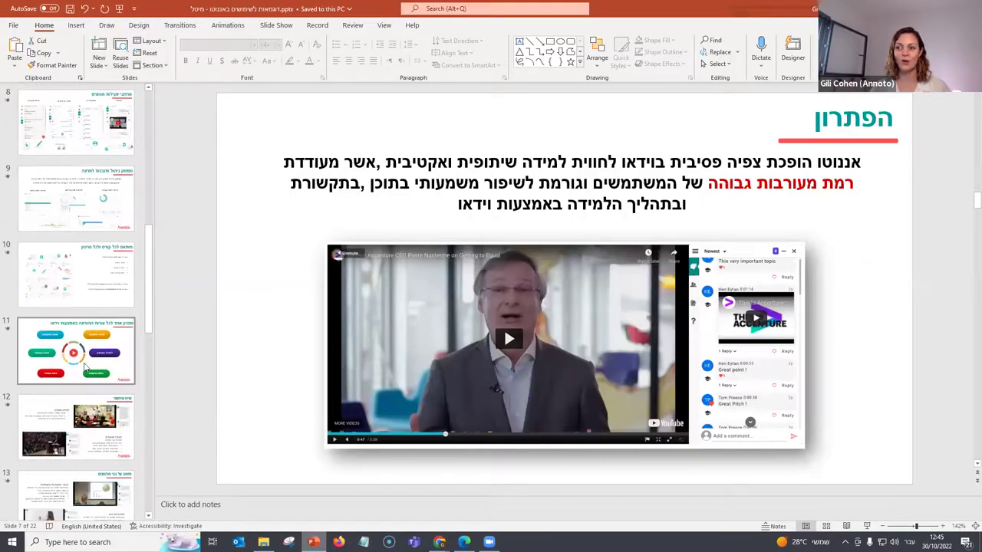
pyautogui.click(106, 330)
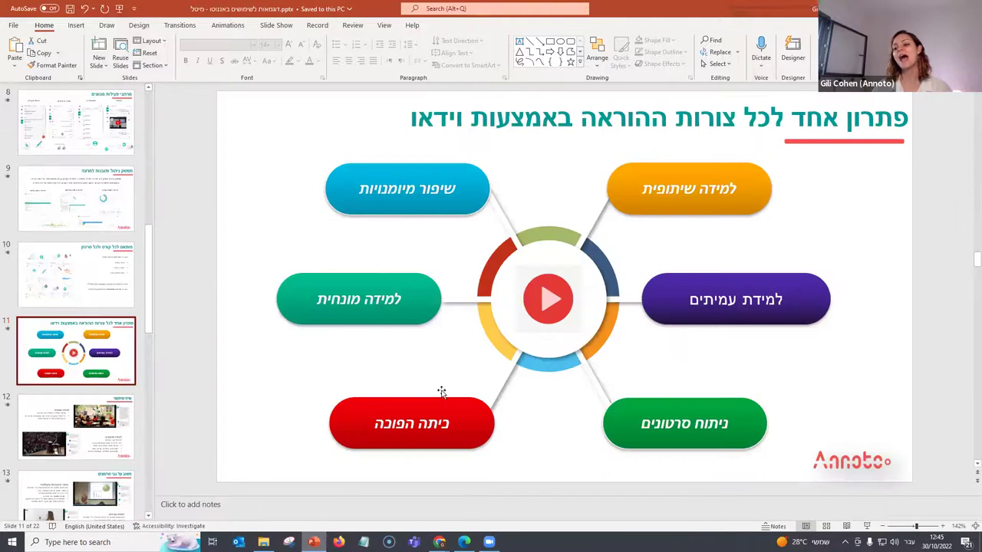
# - Look over the thumbnails of the slides following slide 11 and start the slide show from slide 11
pyautogui.scroll(-5, 119, 397)
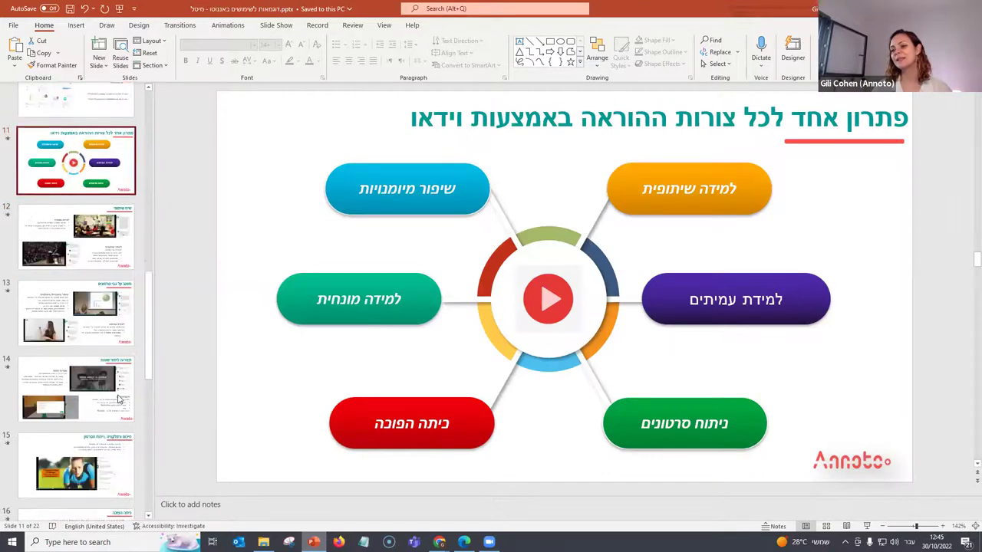
pyautogui.scroll(-2, 118, 397)
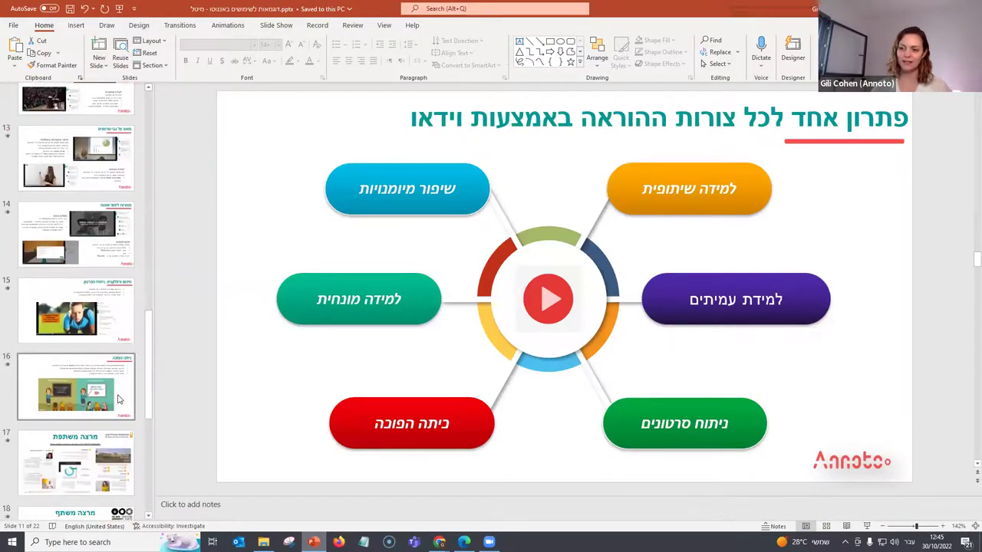
pyautogui.scroll(-1, 123, 407)
pyautogui.scroll(4, 130, 421)
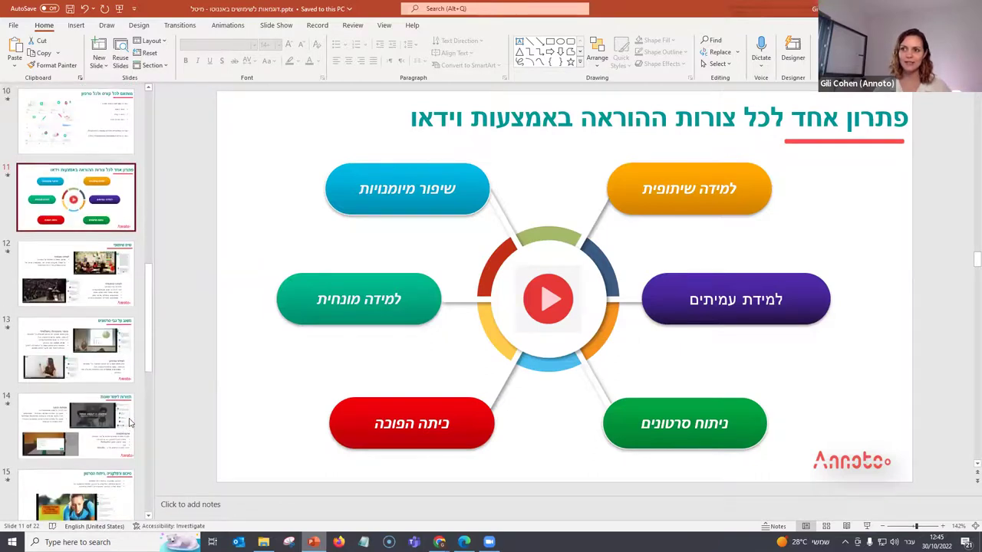
pyautogui.click(867, 527)
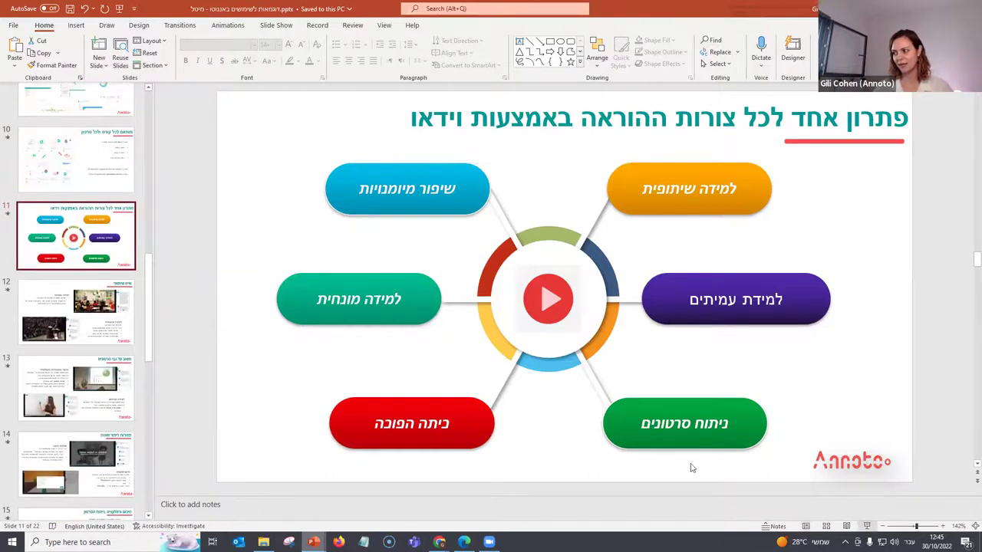